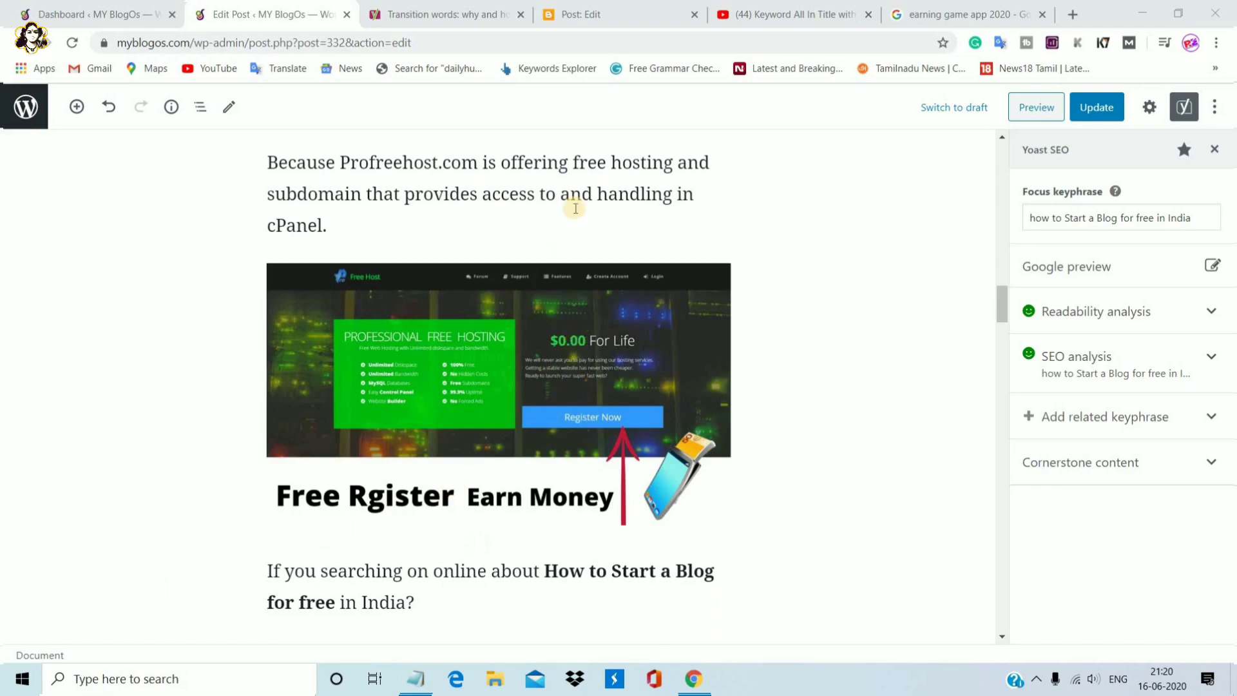
Step: View the Blogger post on Adsense approval, then return to the WordPress post about starting a free blog
left_click(605, 8)
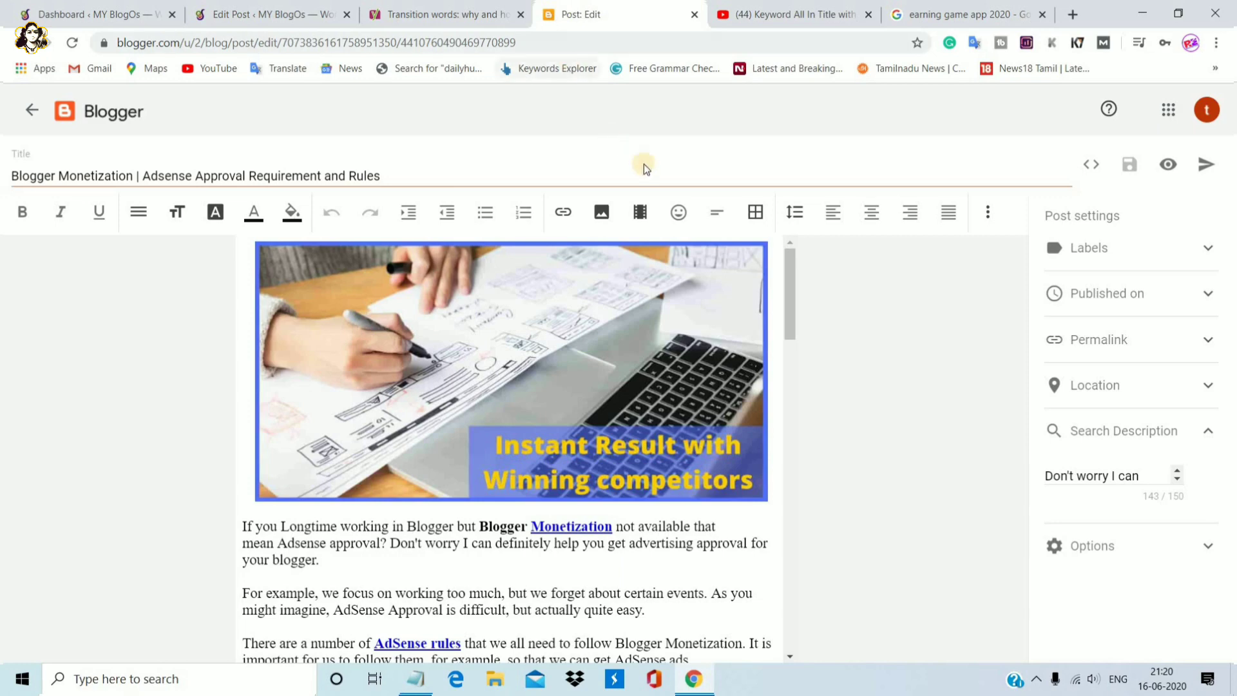
left_click(264, 13)
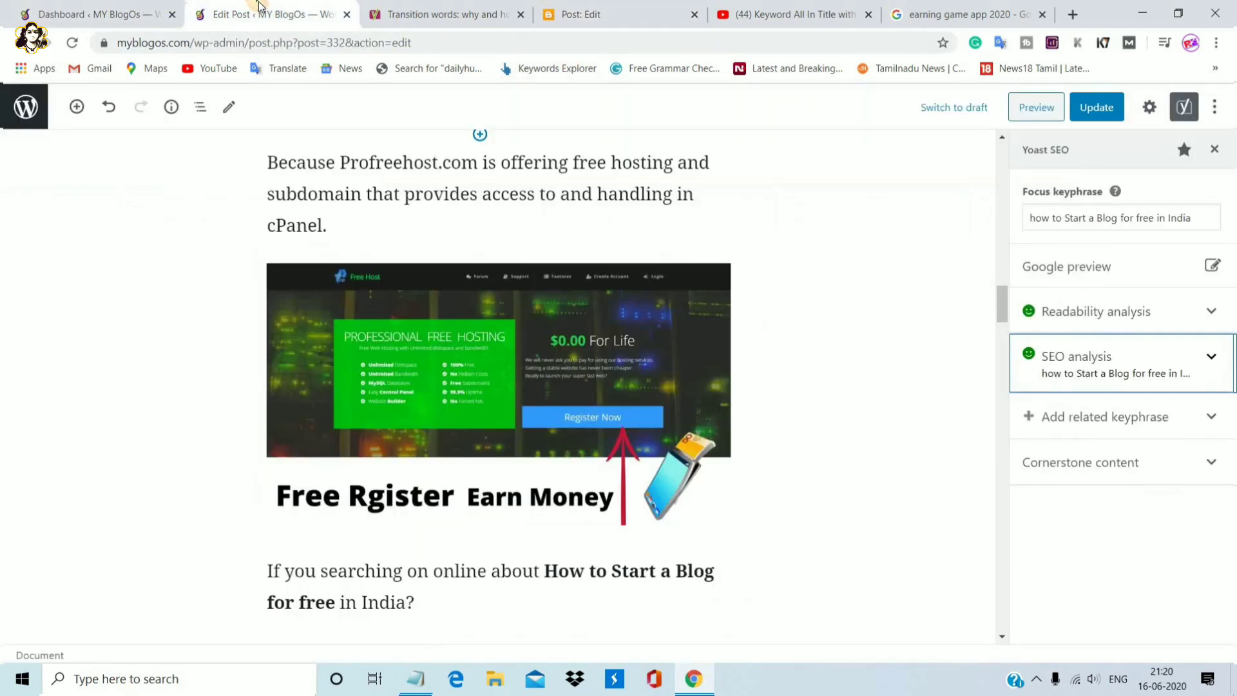
left_click(834, 320)
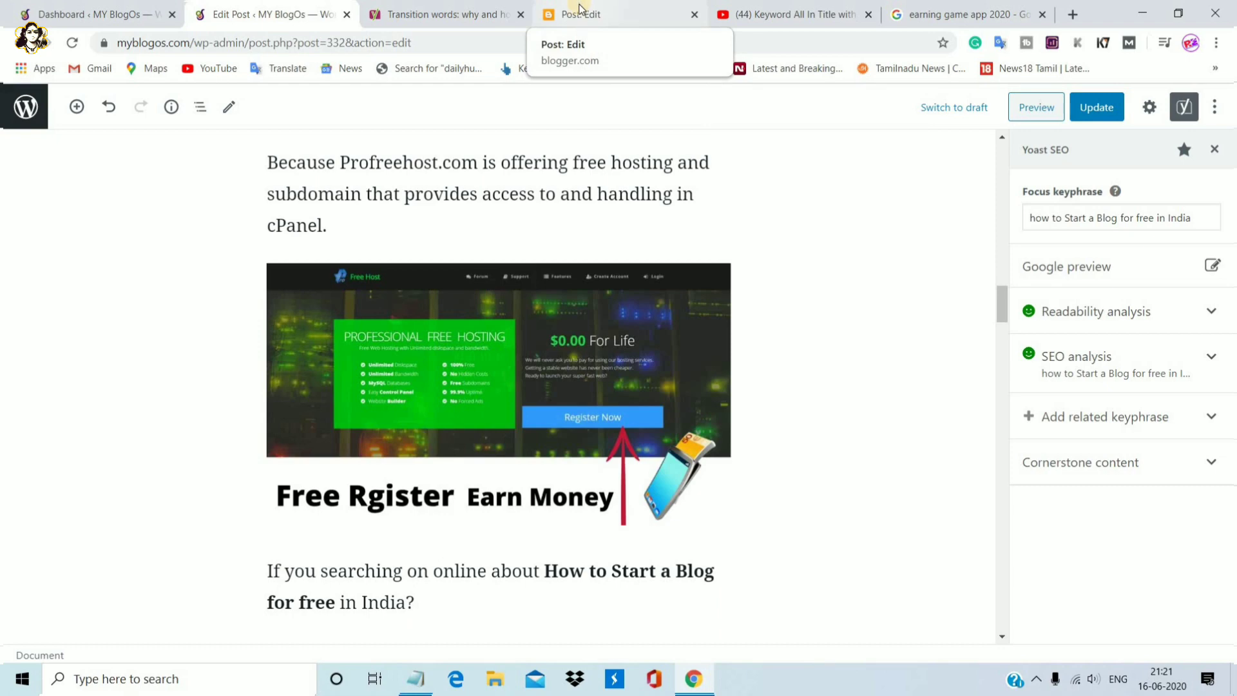
Step: Switch to the YouTube video on the Keyword All In Title technique and read its viewer comments
left_click(728, 6)
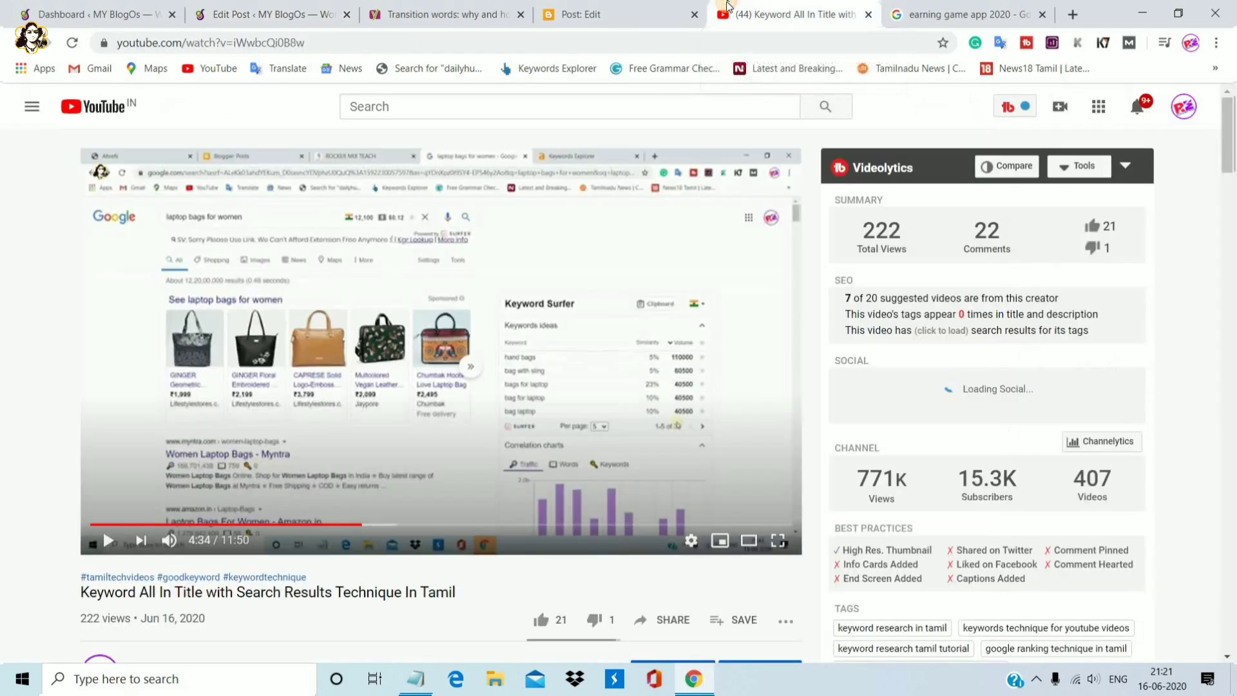
left_click_drag(1230, 132, 1230, 300)
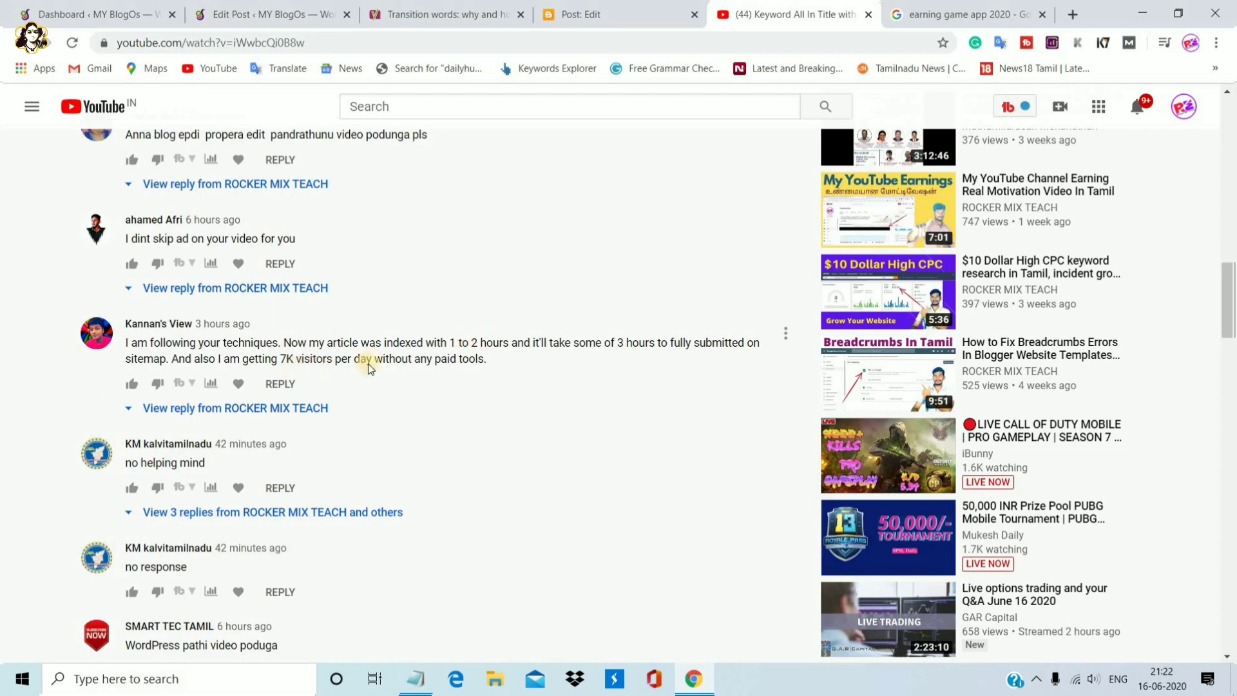
left_click_drag(1231, 283, 1214, 64)
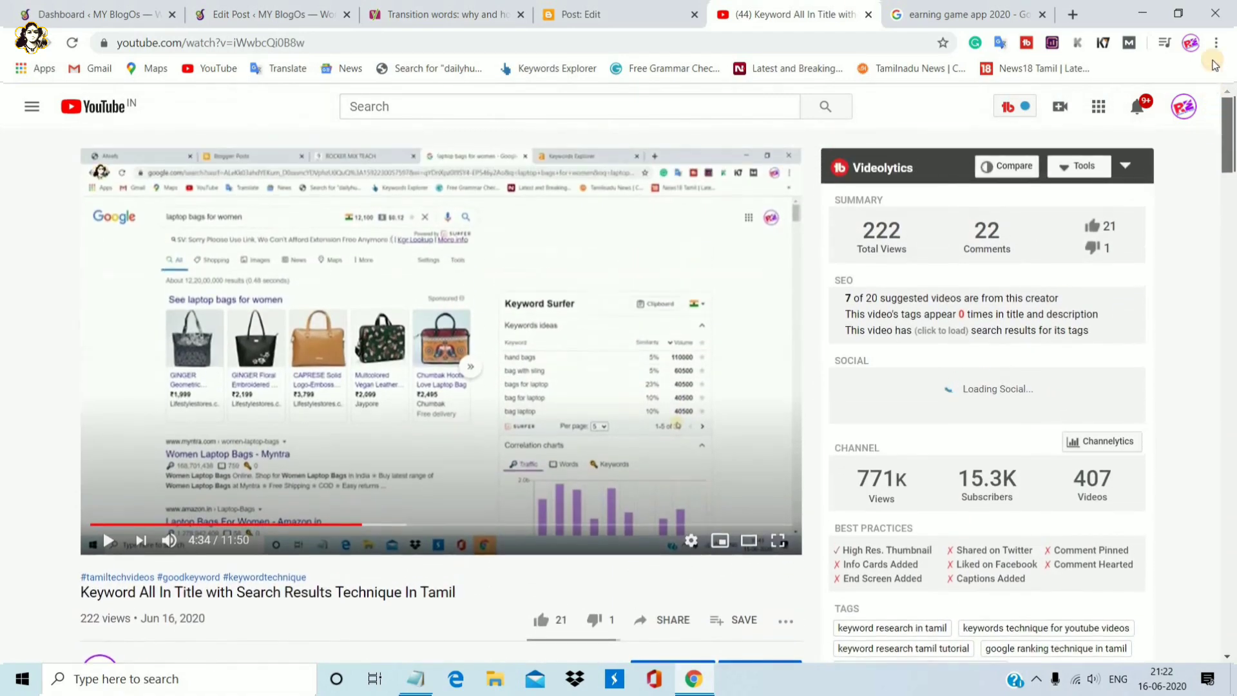
Step: Compare the Blogger post editor with the WordPress post editor
left_click(674, 6)
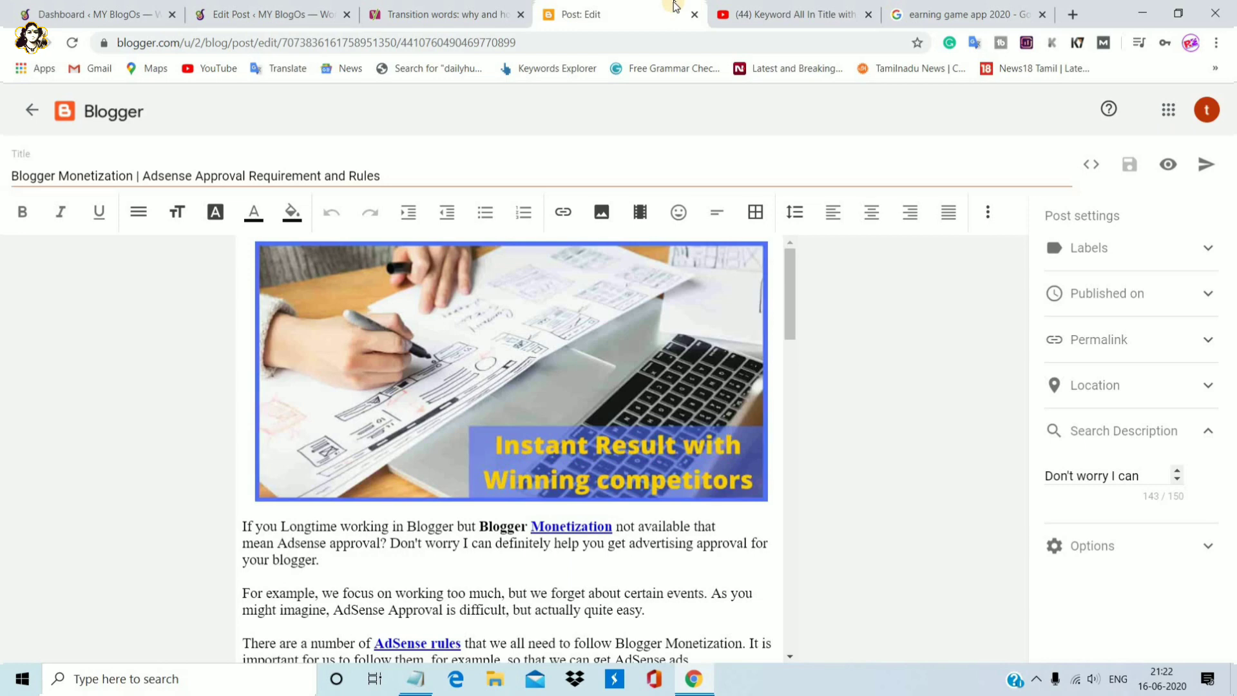
left_click(301, 6)
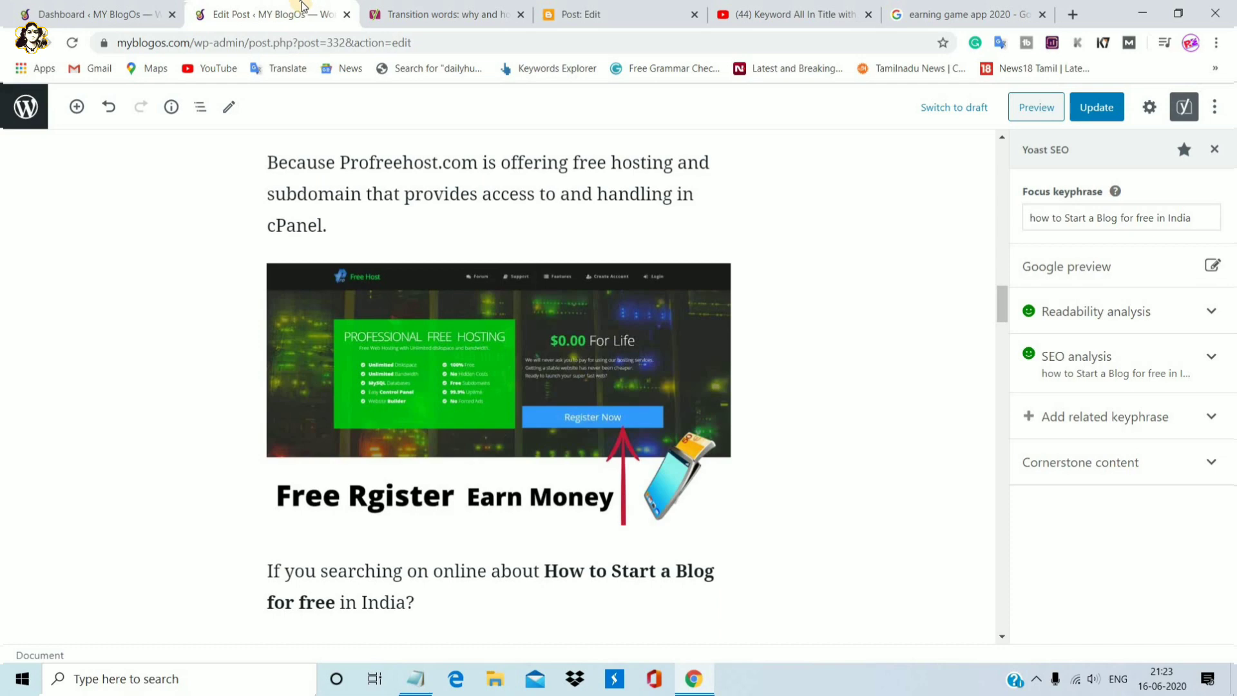
left_click(661, 11)
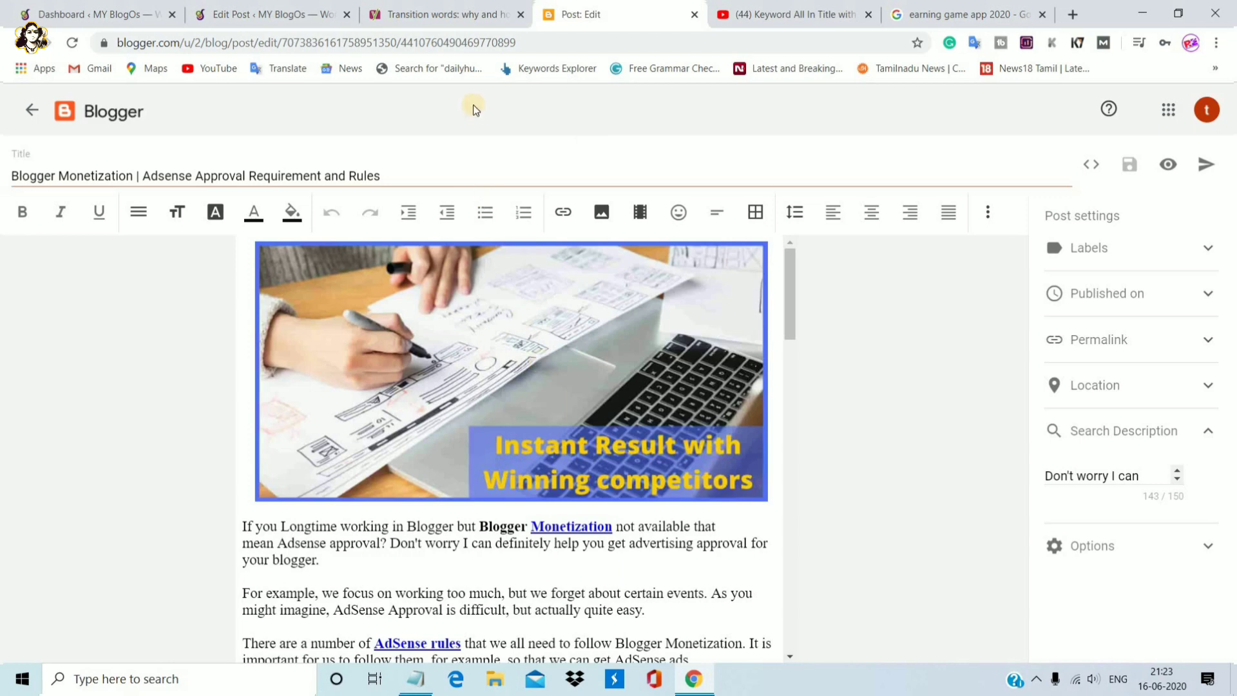
Step: Return to the WordPress post and review it from the title through the introductory paragraphs
left_click(268, 5)
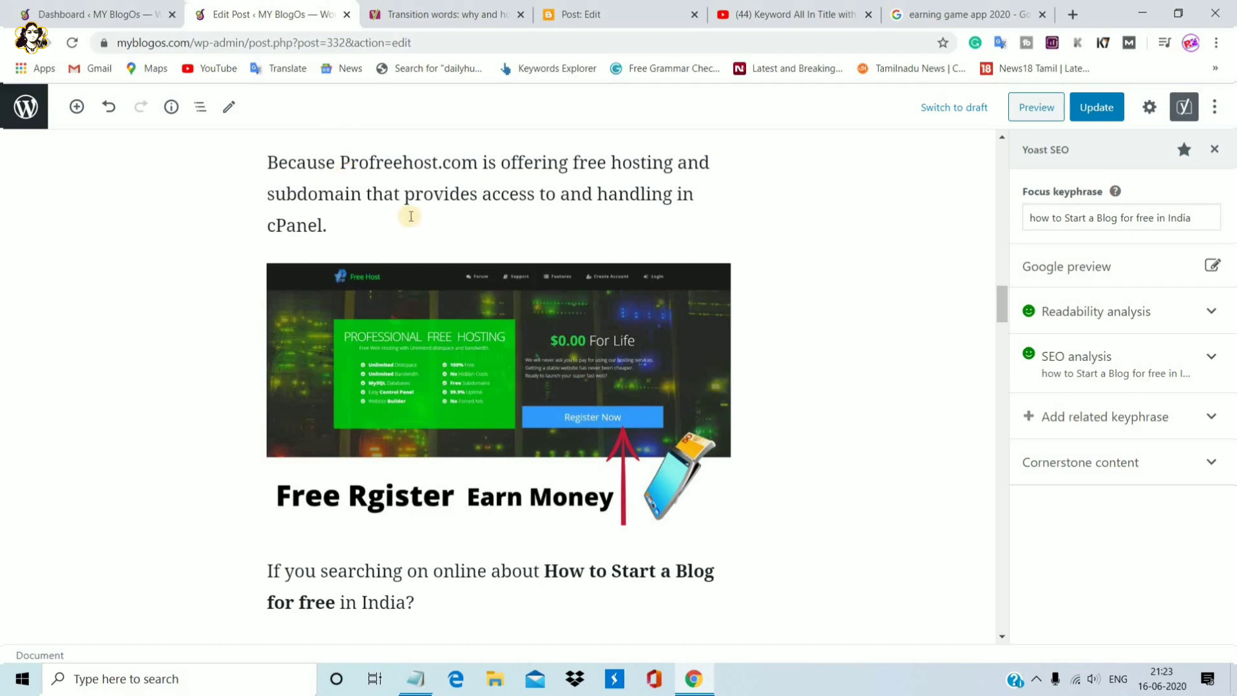
mouse_move(443, 243)
left_click_drag(999, 301, 981, 159)
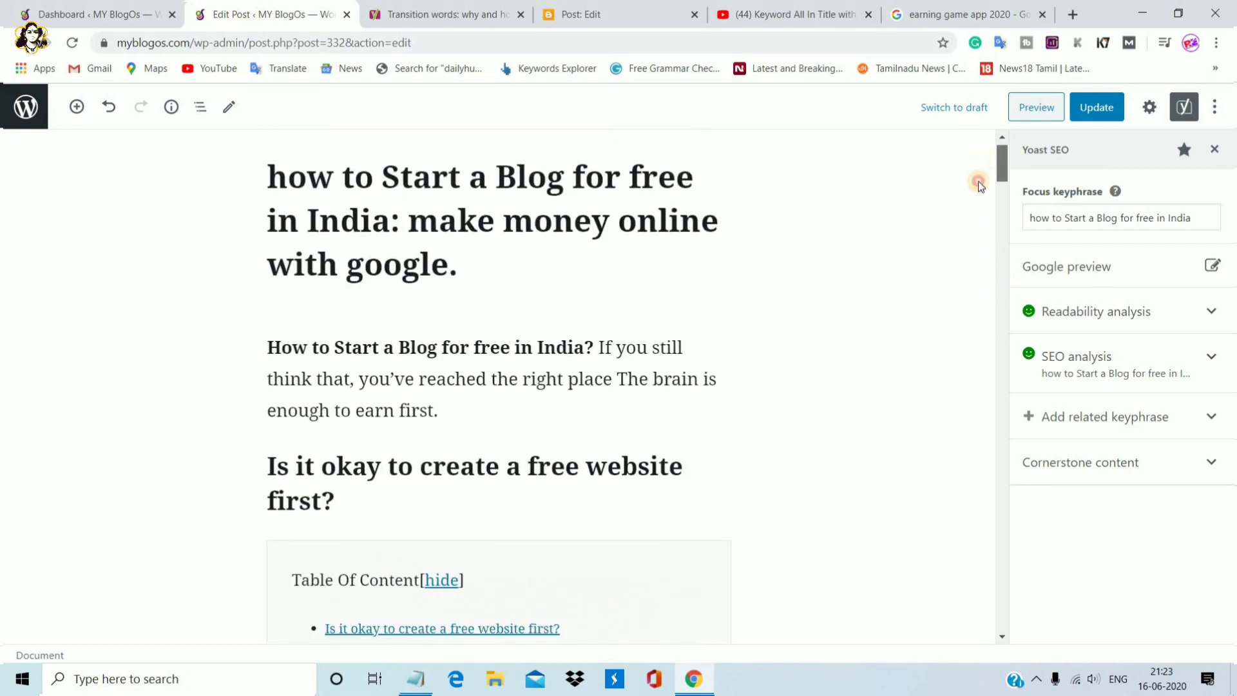
scroll(978, 194, "down", 8)
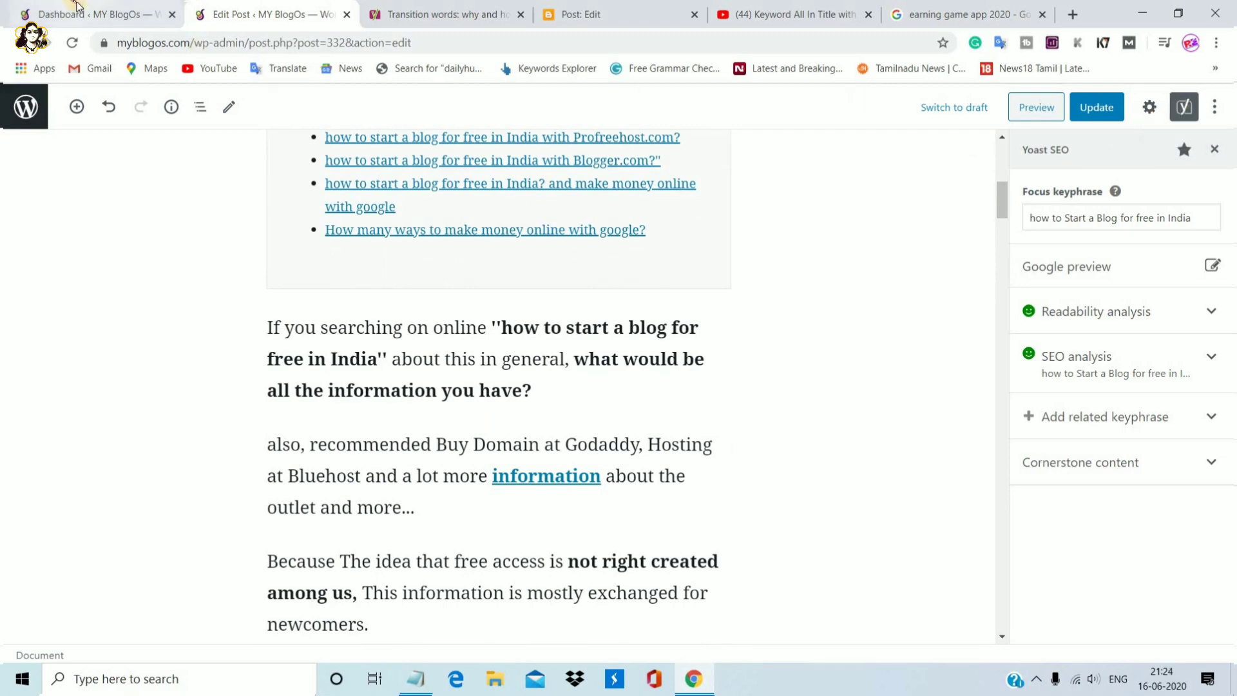
Step: Inspect the WordPress dashboard's plugin entry and the Yoast SEO options
left_click(97, 14)
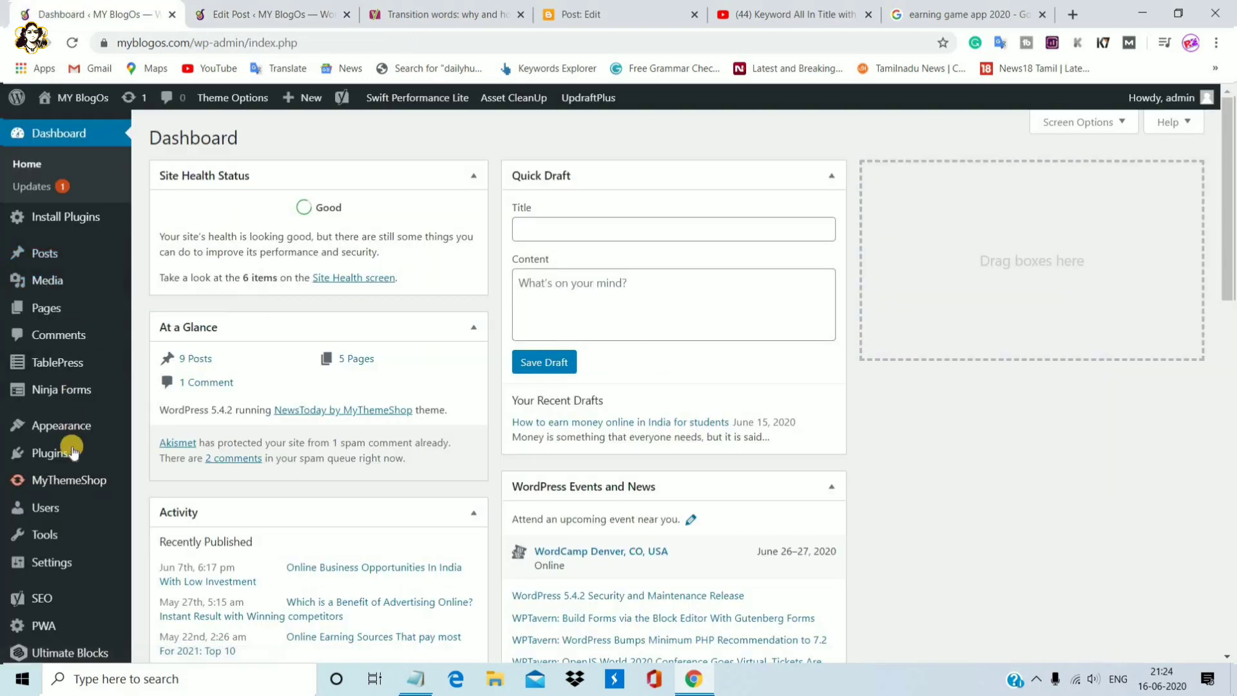
mouse_move(70, 456)
mouse_move(338, 111)
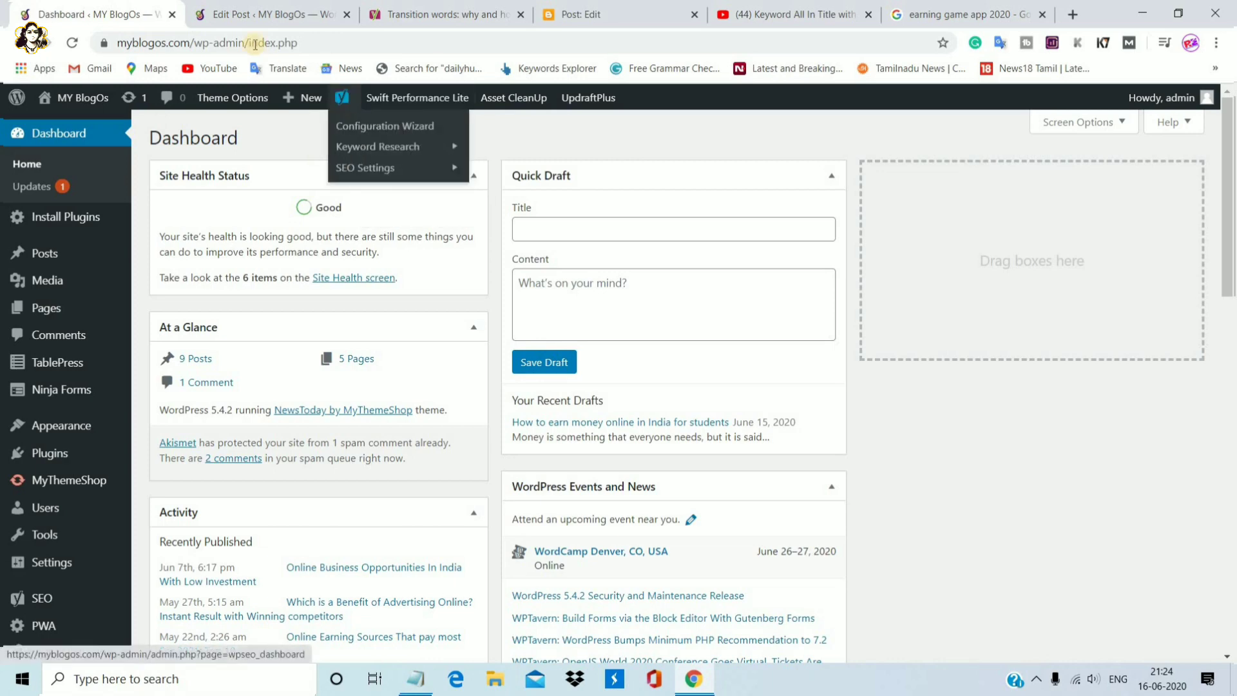
Step: Collapse the table of contents in the WordPress post about starting a blog for free in India
left_click(270, 14)
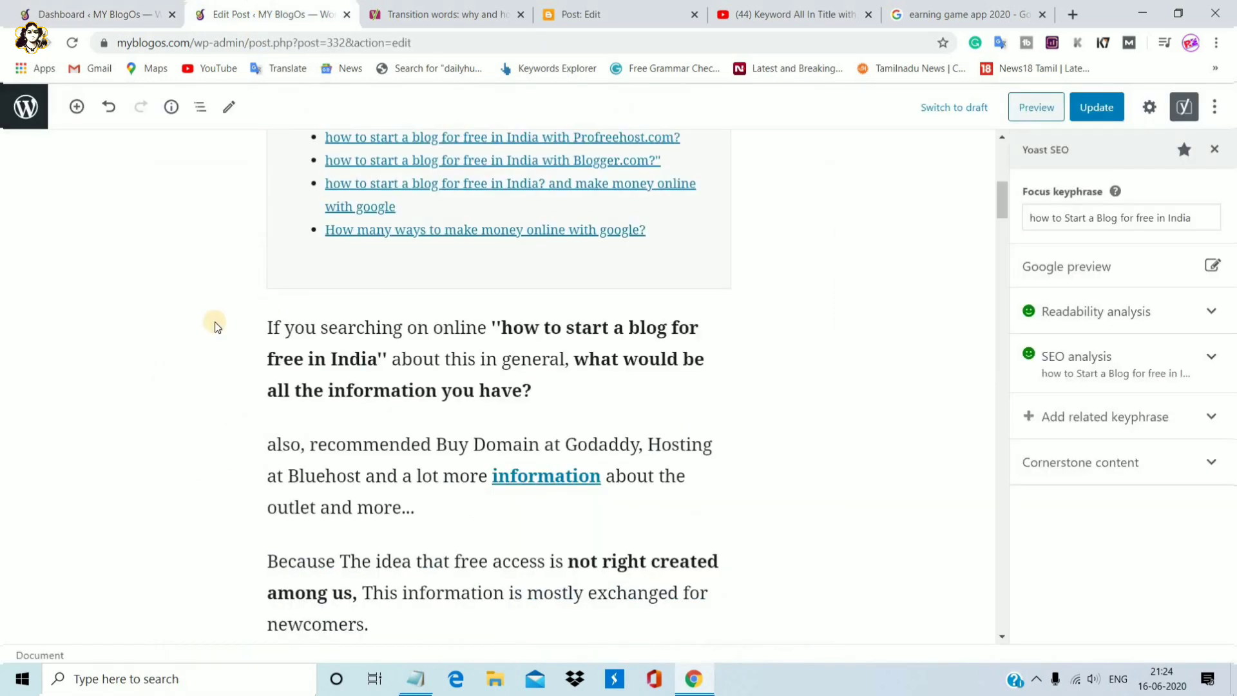
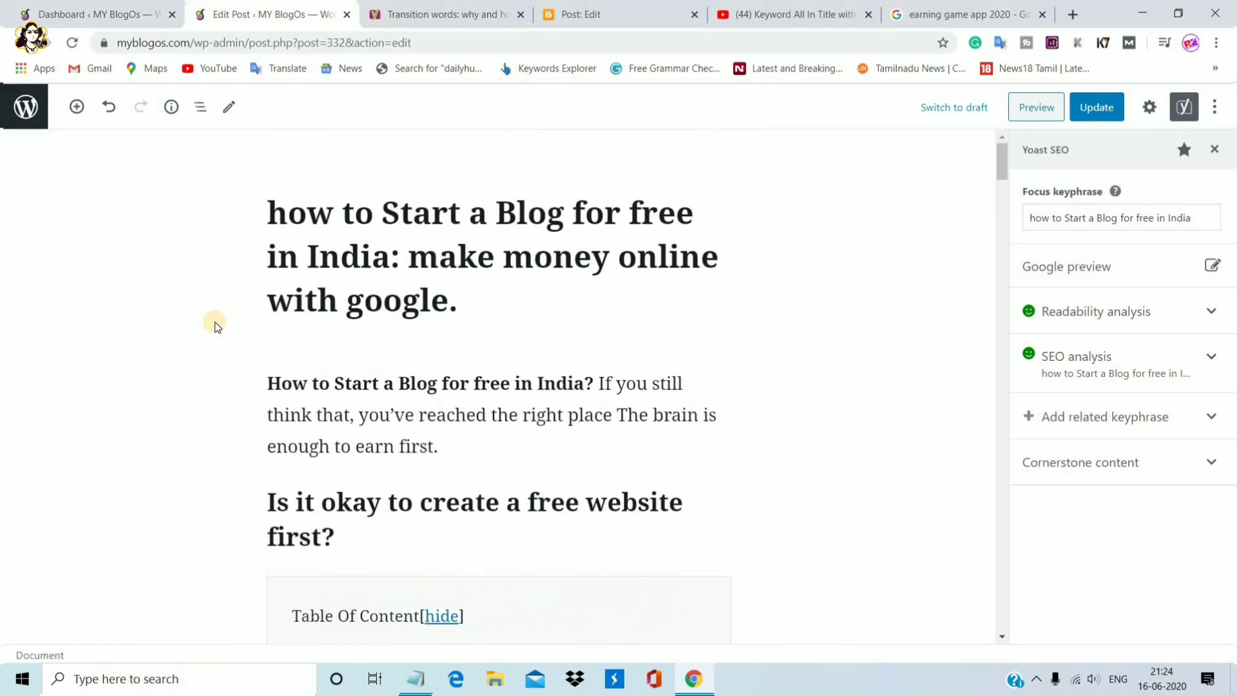
scroll(216, 326, "down", 2)
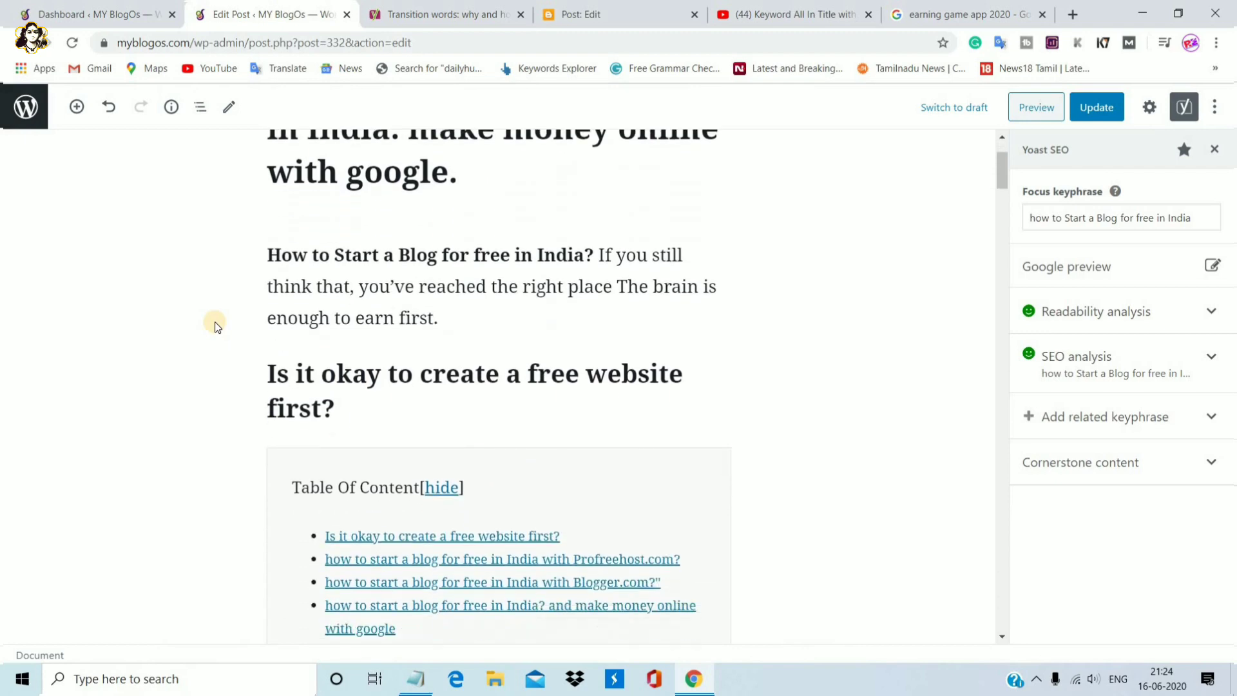
scroll(216, 326, "down", 6)
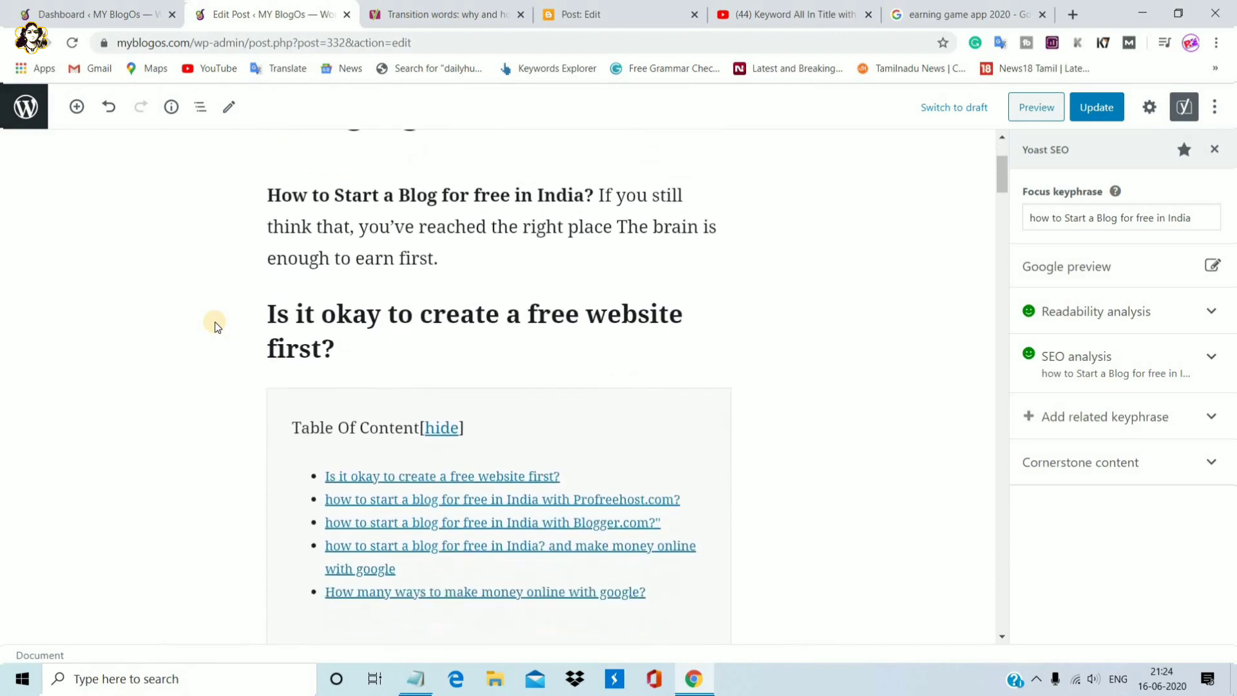
scroll(215, 324, "up", 1)
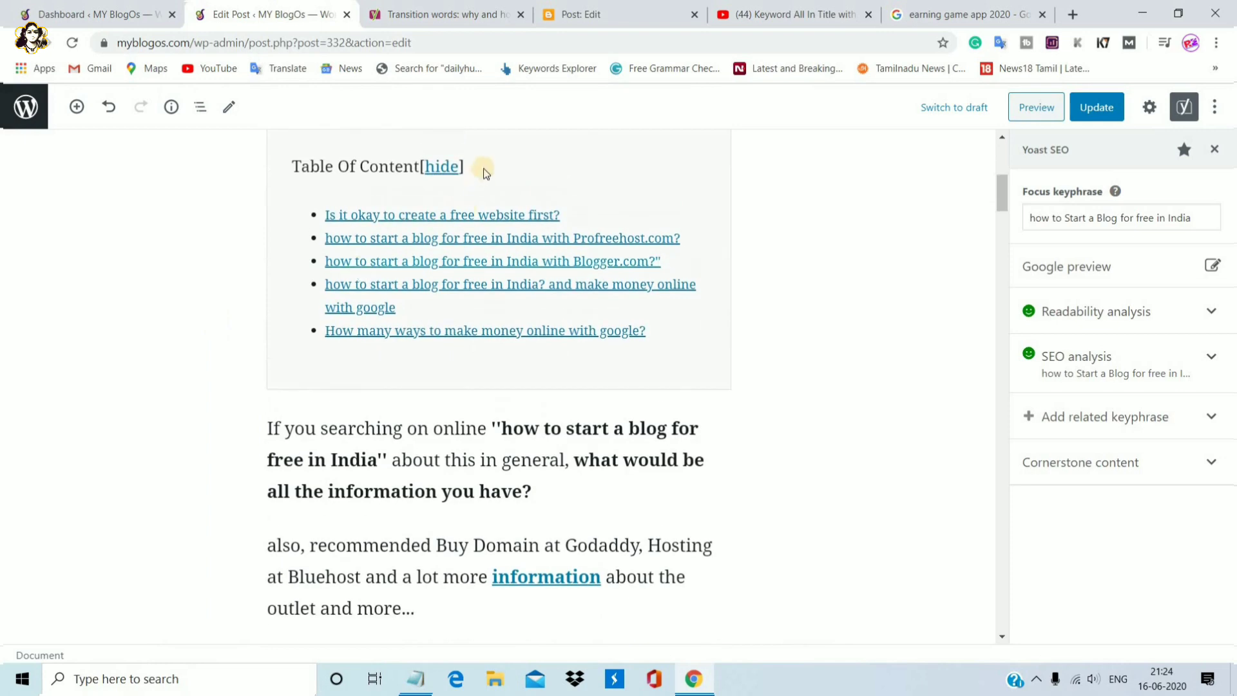
left_click(445, 168)
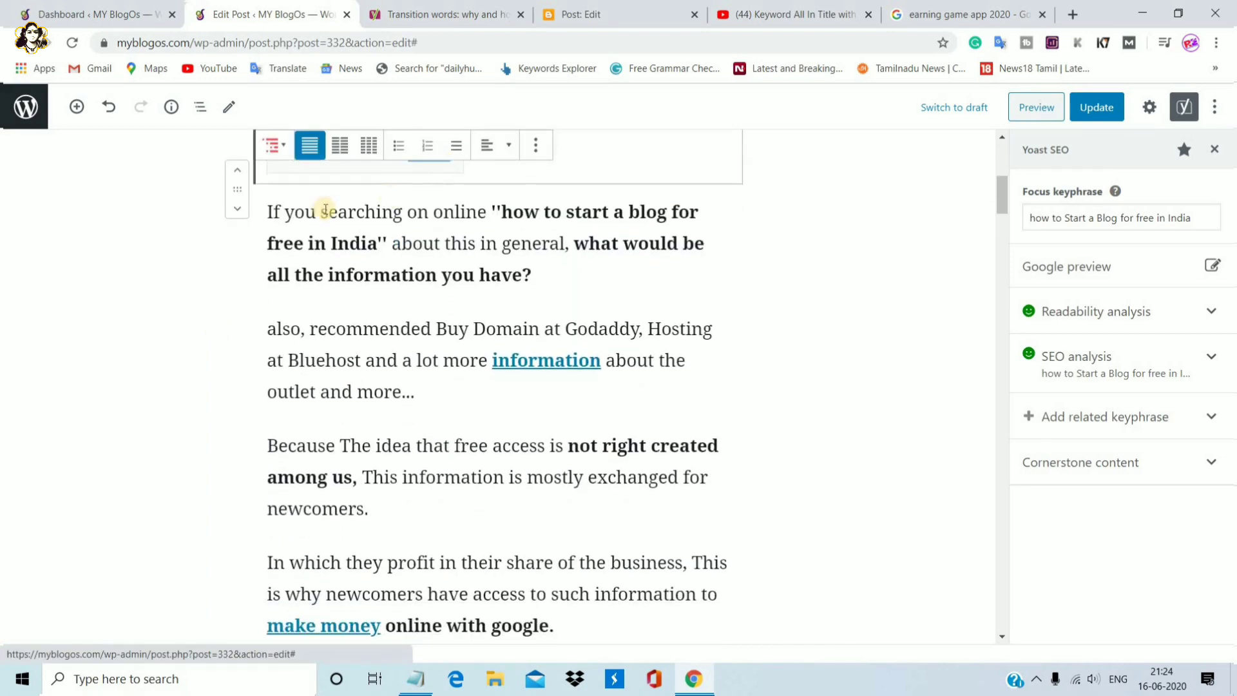
scroll(230, 246, "up", 1)
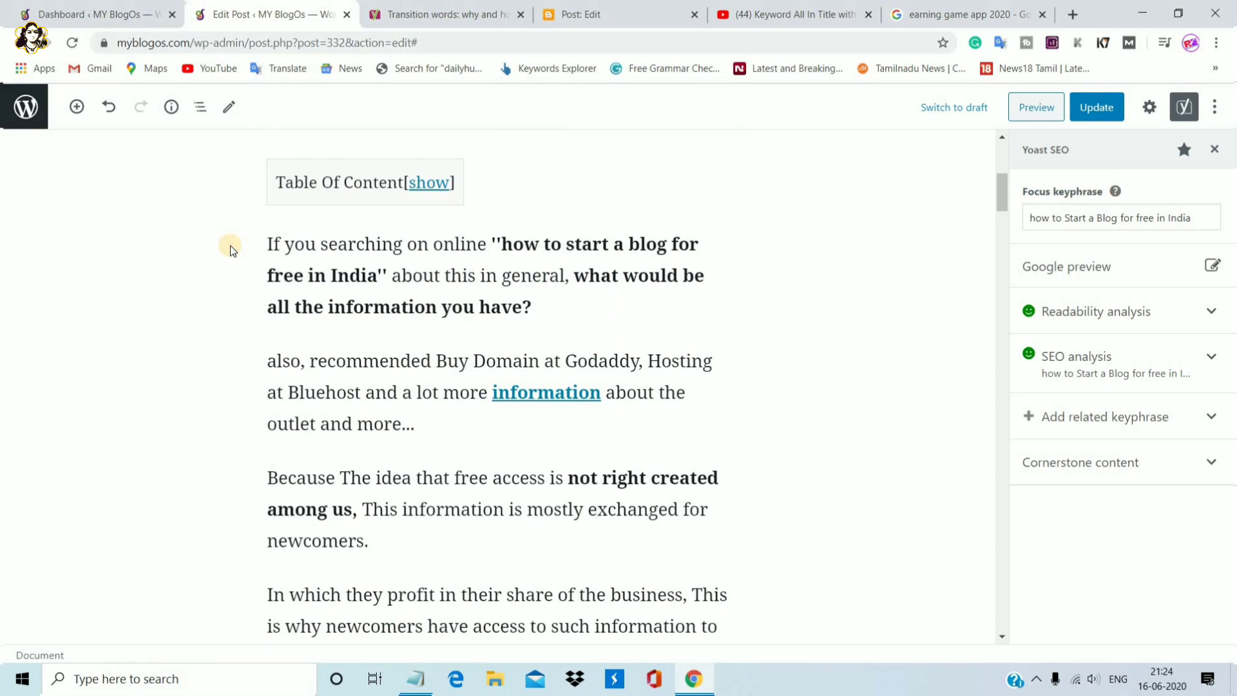
Step: Read through the post's body from the introduction down to the Profreehost.com section
scroll(230, 249, "up", 6)
scroll(231, 249, "down", 5)
scroll(232, 249, "down", 10)
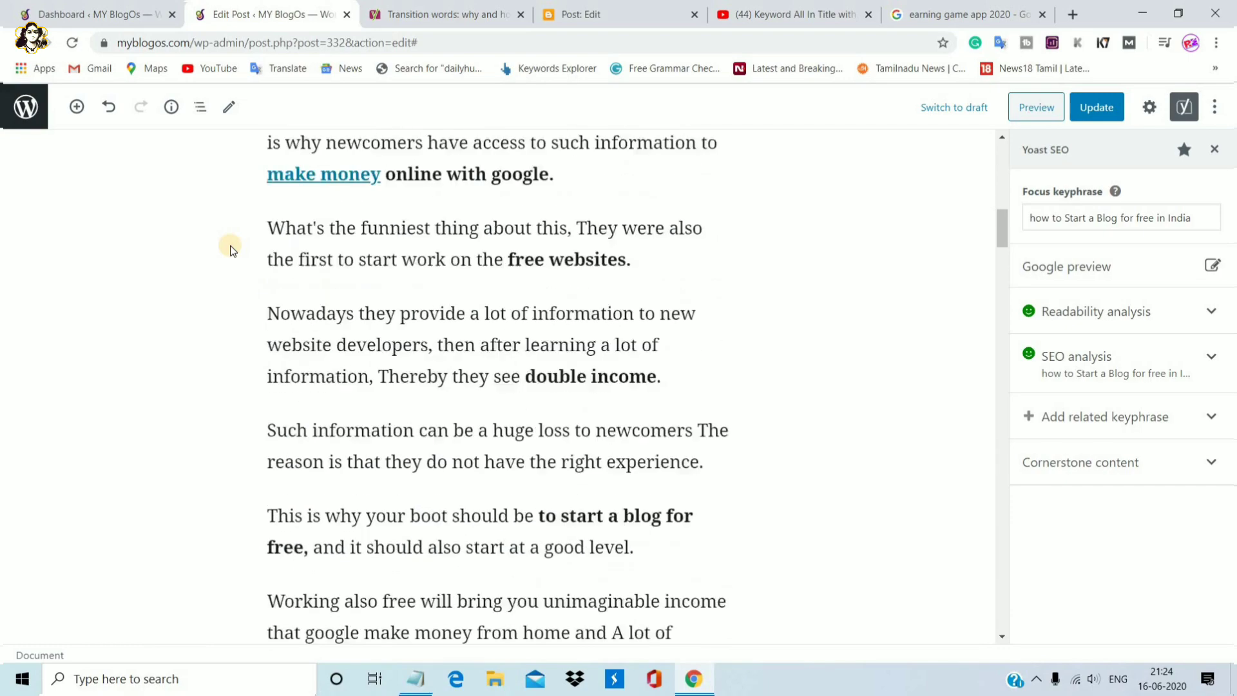
scroll(232, 250, "down", 6)
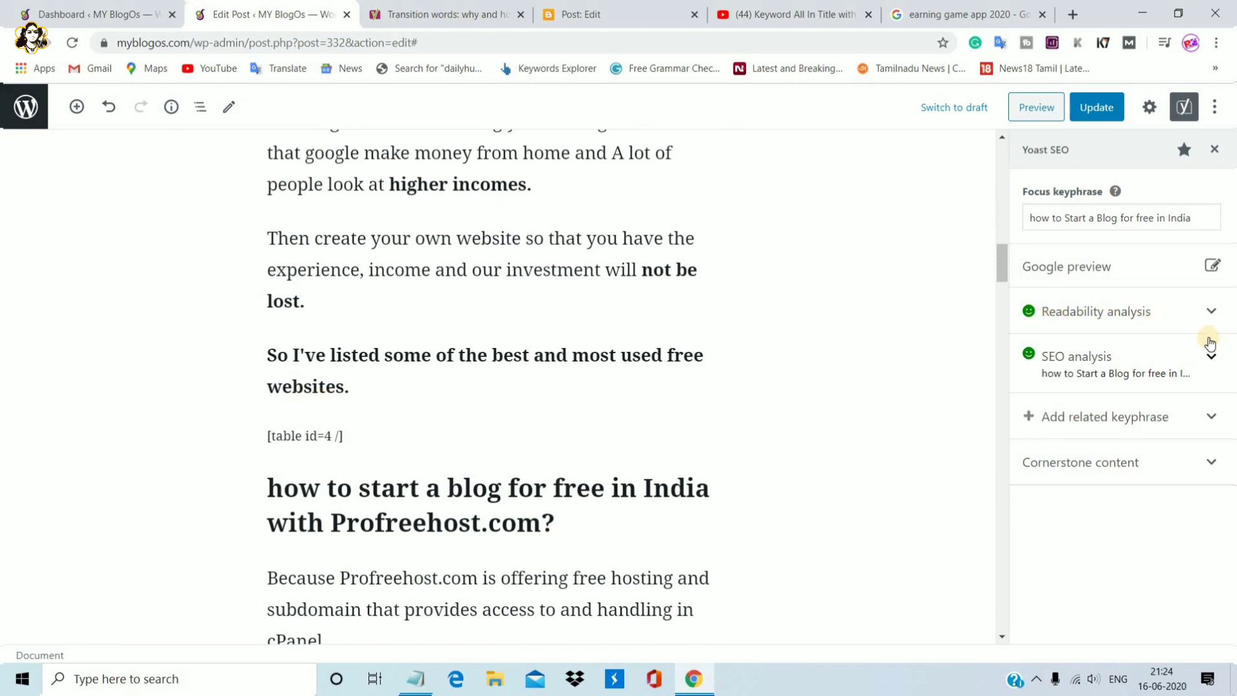
Step: Open the Yoast readability analysis, highlight the transition words result in the text, and remove the highlight
left_click(1210, 313)
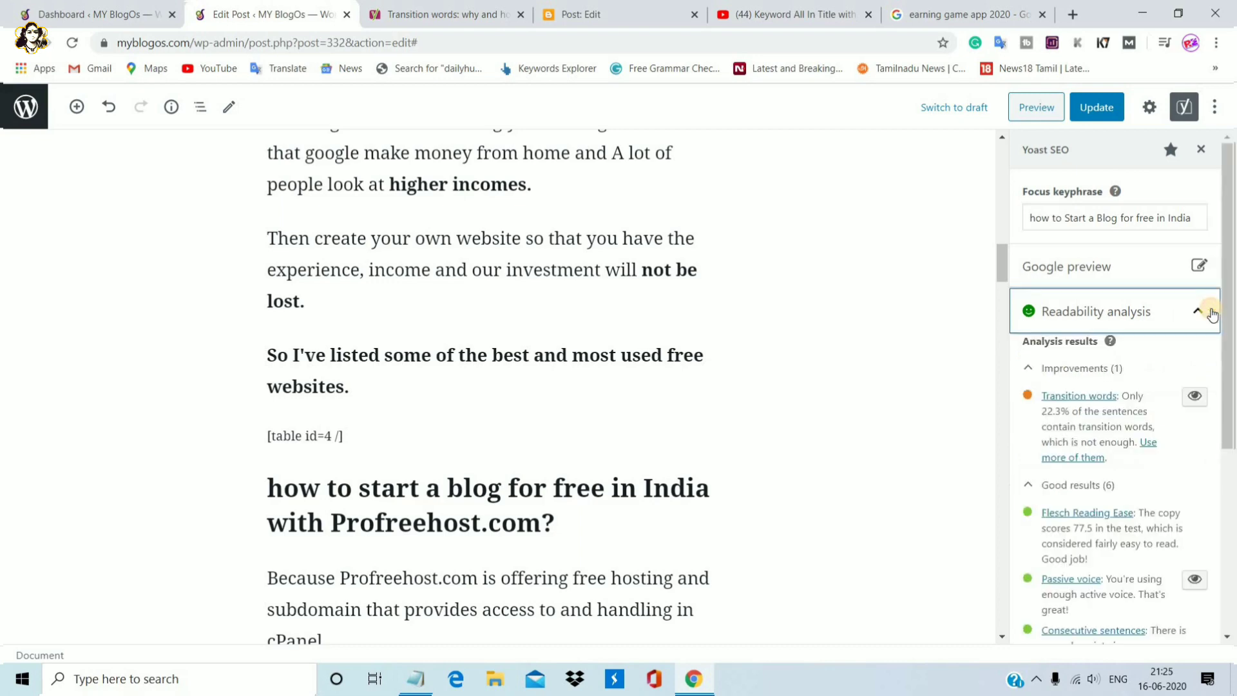
scroll(1210, 313, "down", 1)
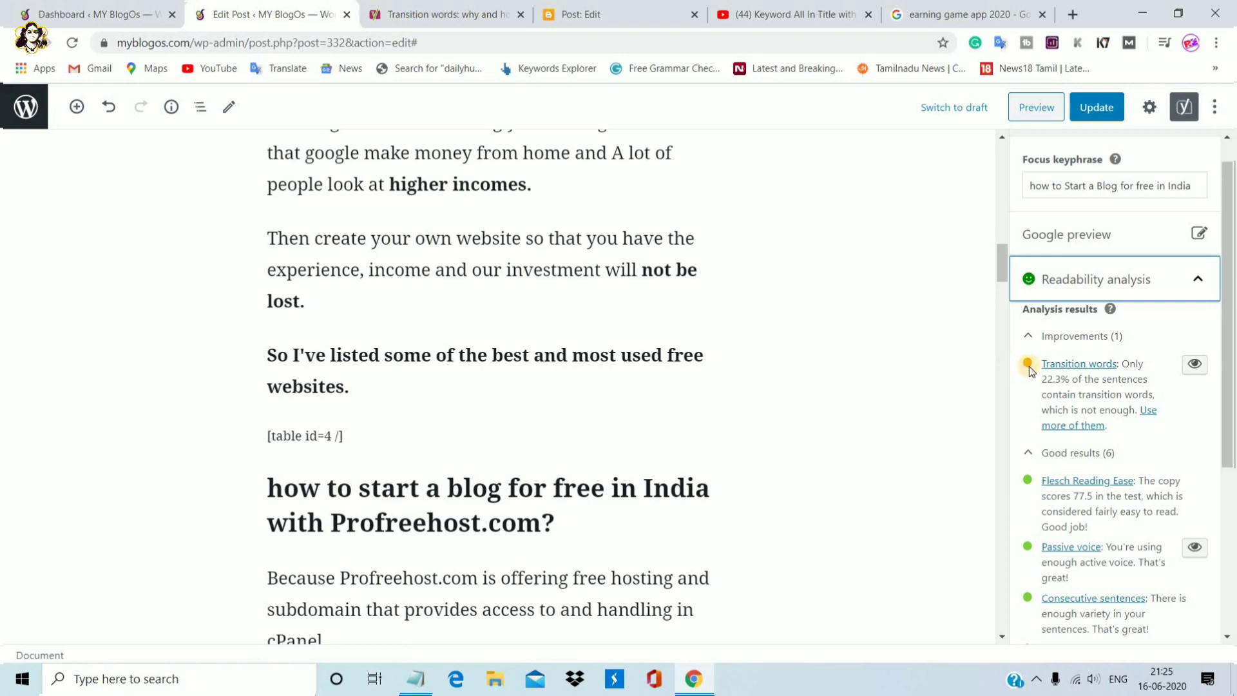
left_click(1195, 365)
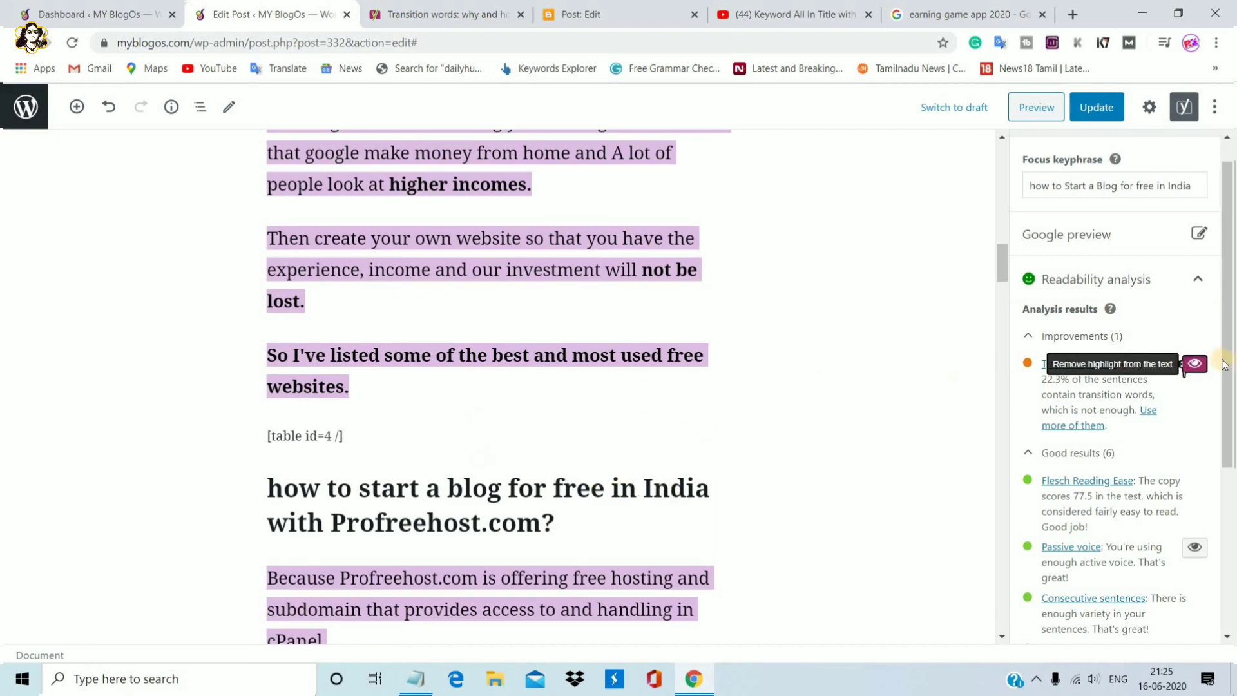
left_click(1196, 364)
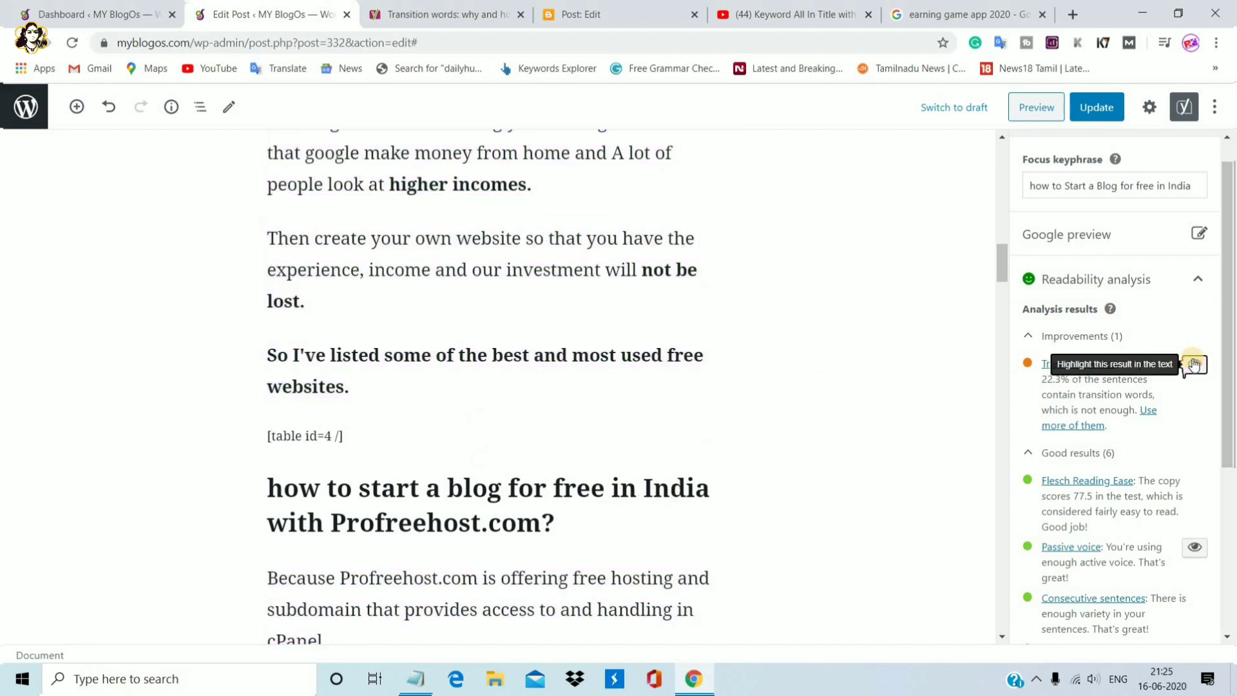
Step: Review the readability analysis's good results, collapse them, and close the analysis
left_click_drag(1227, 372, 1232, 490)
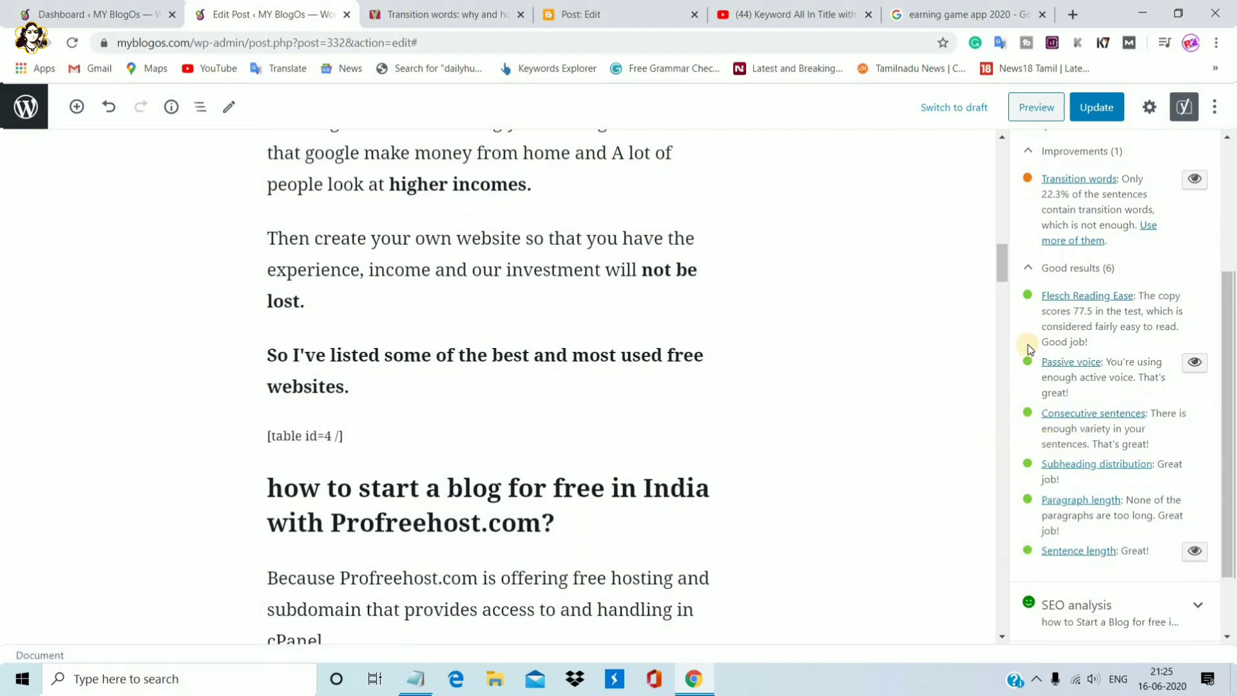
left_click(1029, 265)
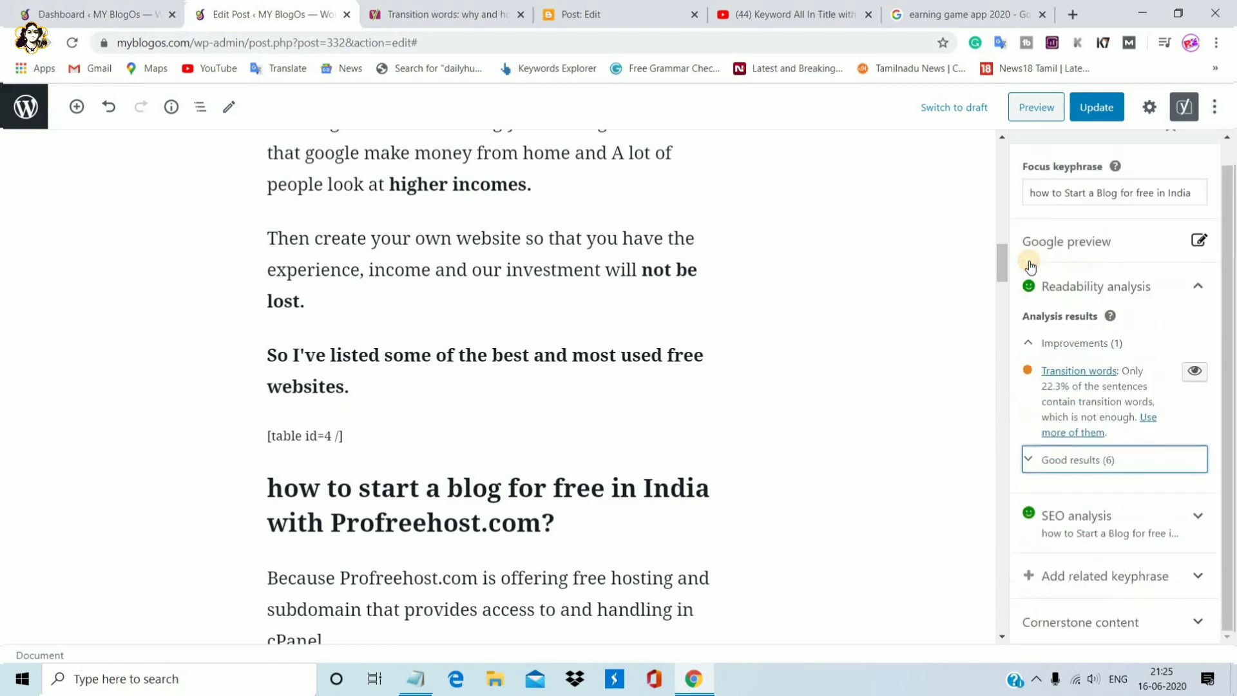
left_click(1209, 284)
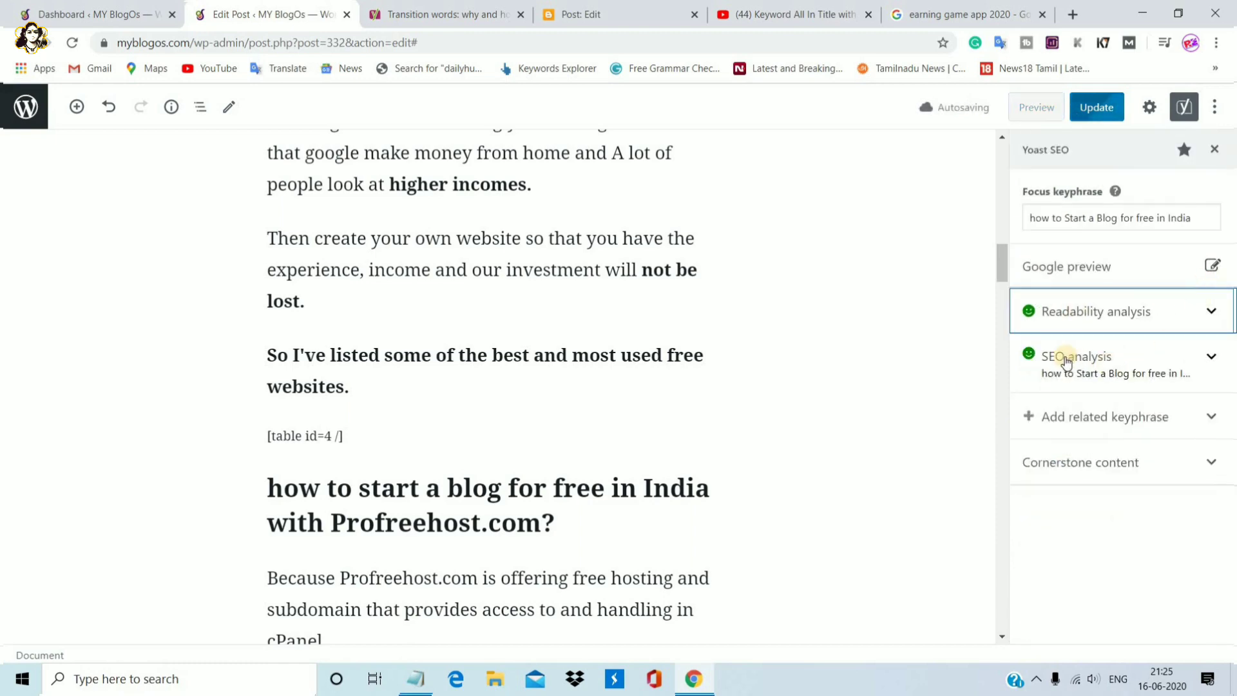
Step: Open the Yoast SEO analysis and examine its suggested improvements
left_click(1203, 358)
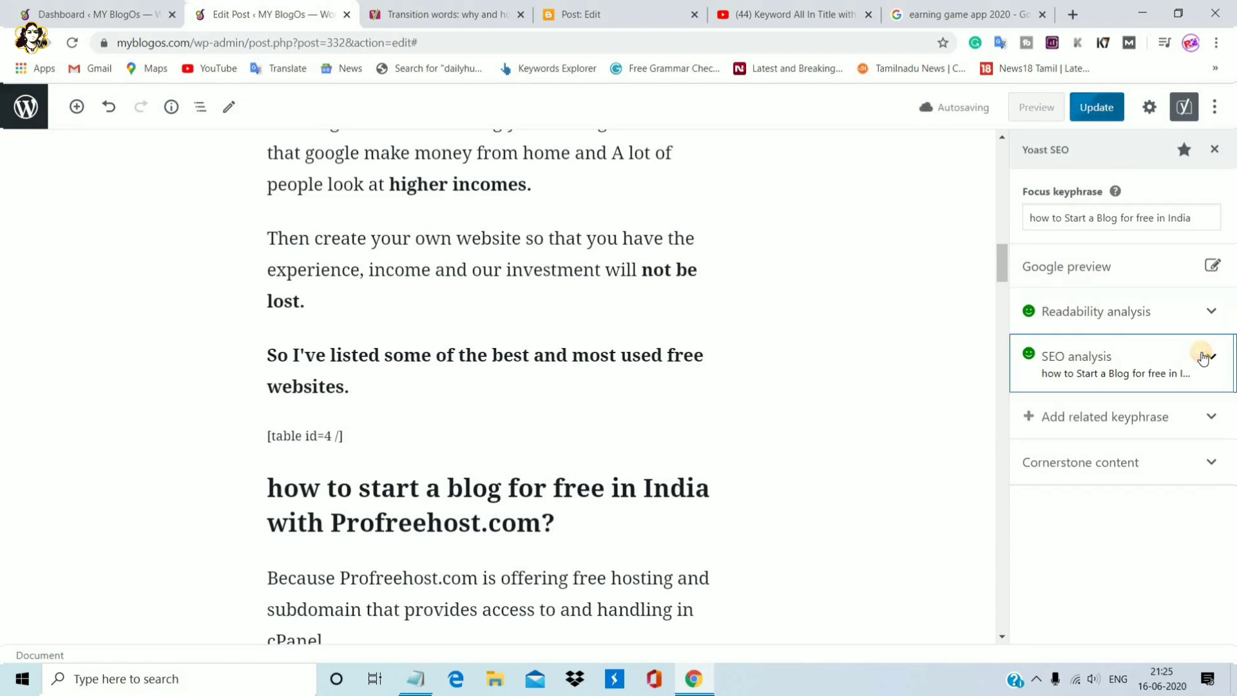
left_click_drag(1231, 283, 1233, 322)
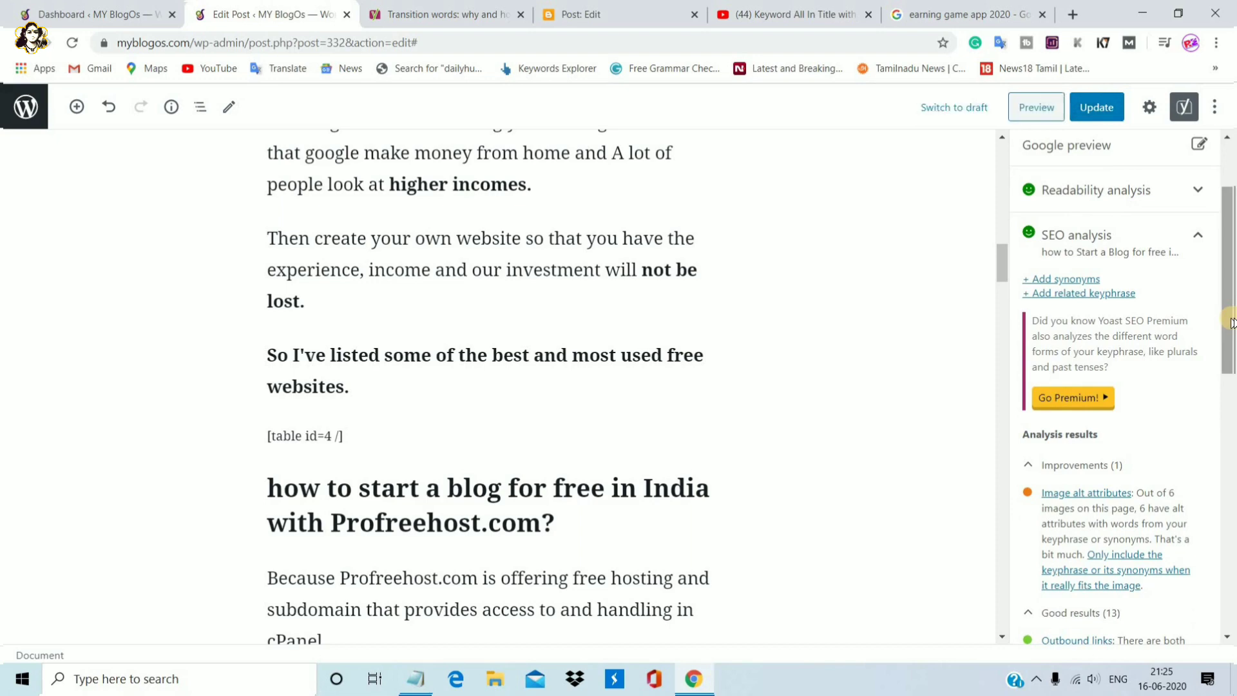
left_click_drag(1232, 323, 1225, 282)
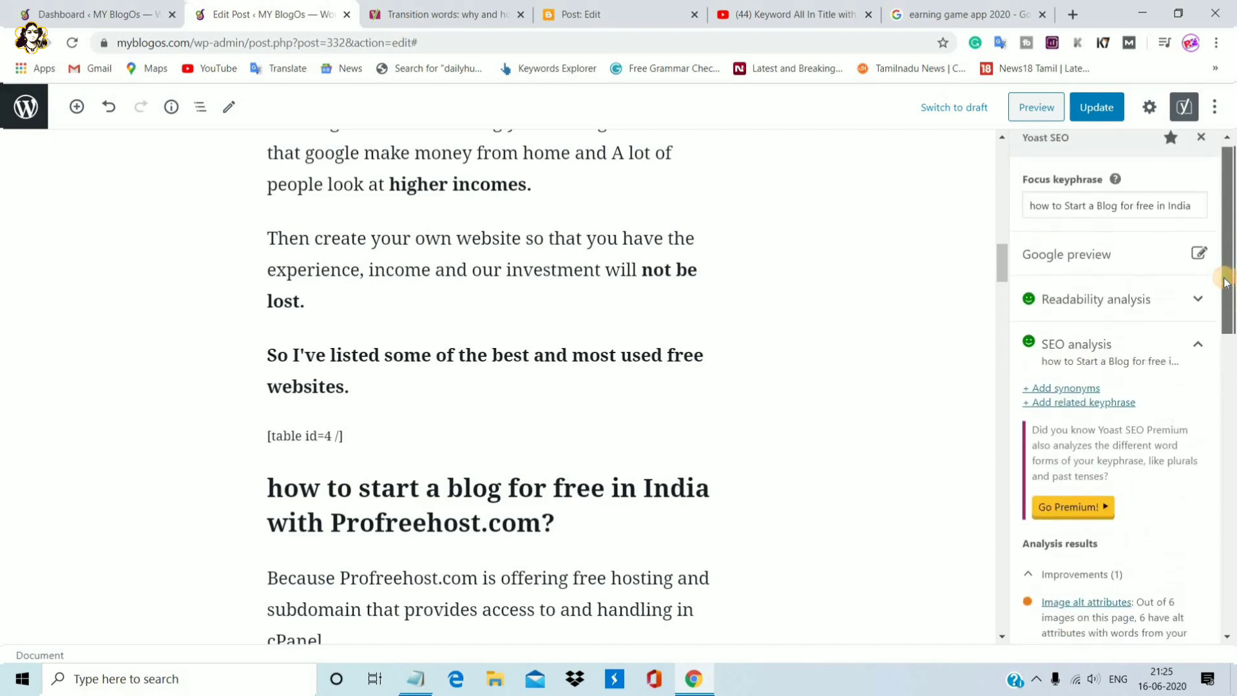
Step: Reopen the readability analysis to examine the transition words result
left_click(1196, 297)
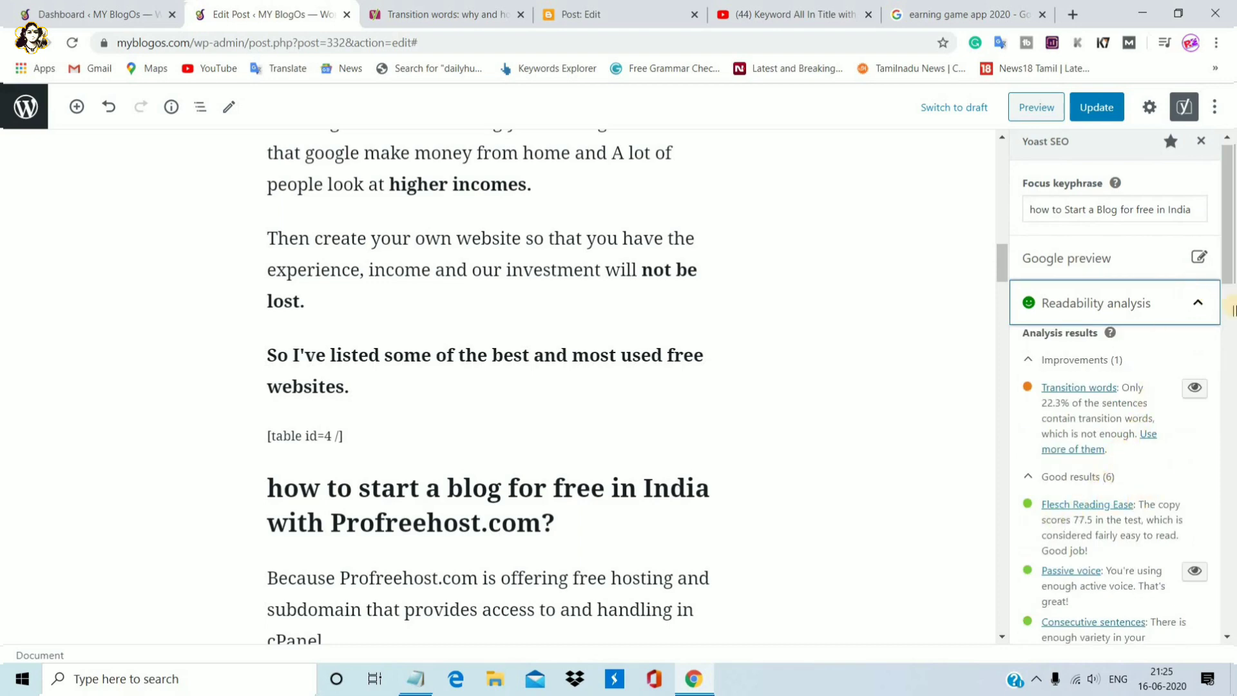
scroll(1232, 310, "down", 1)
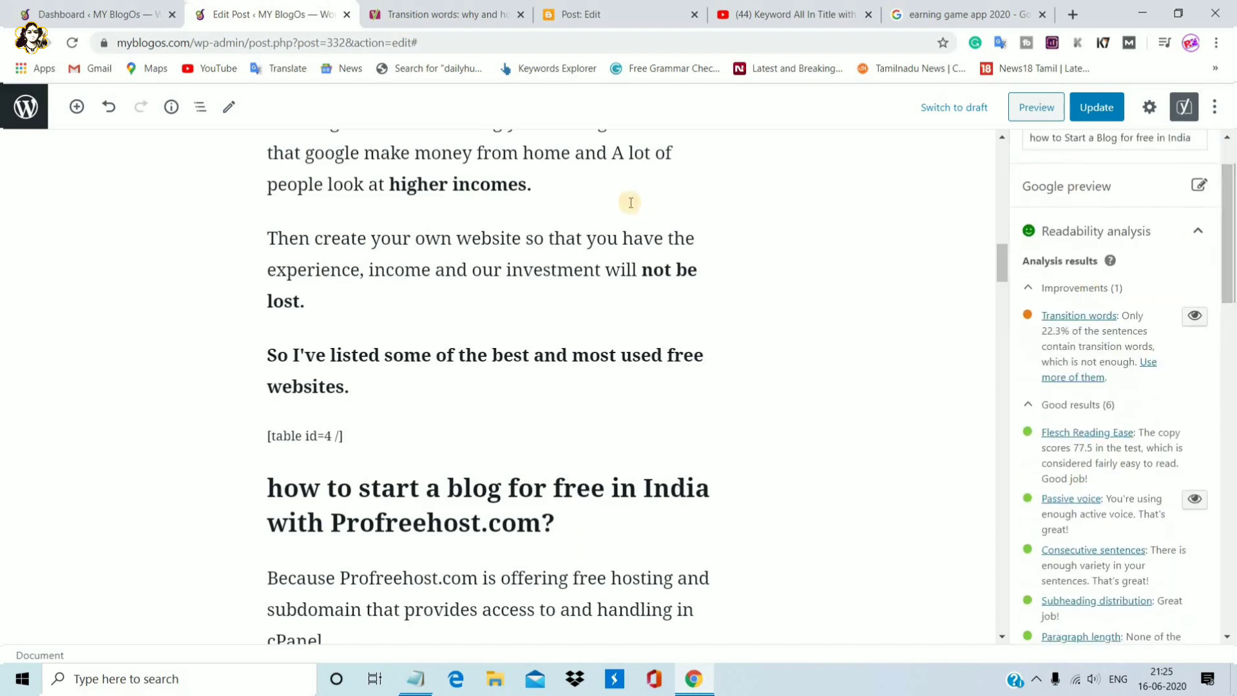
Step: Read the Yoast article on transition words, examining its example texts and the table of transition types
left_click(424, 11)
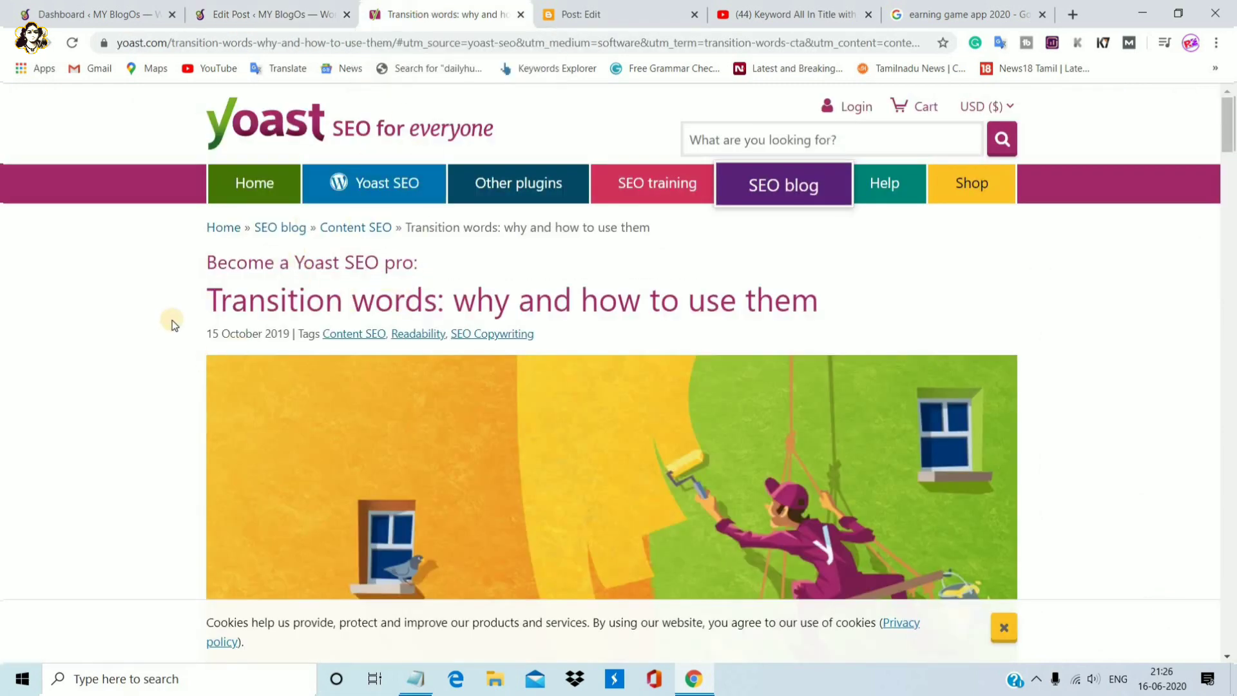
scroll(174, 325, "down", 1)
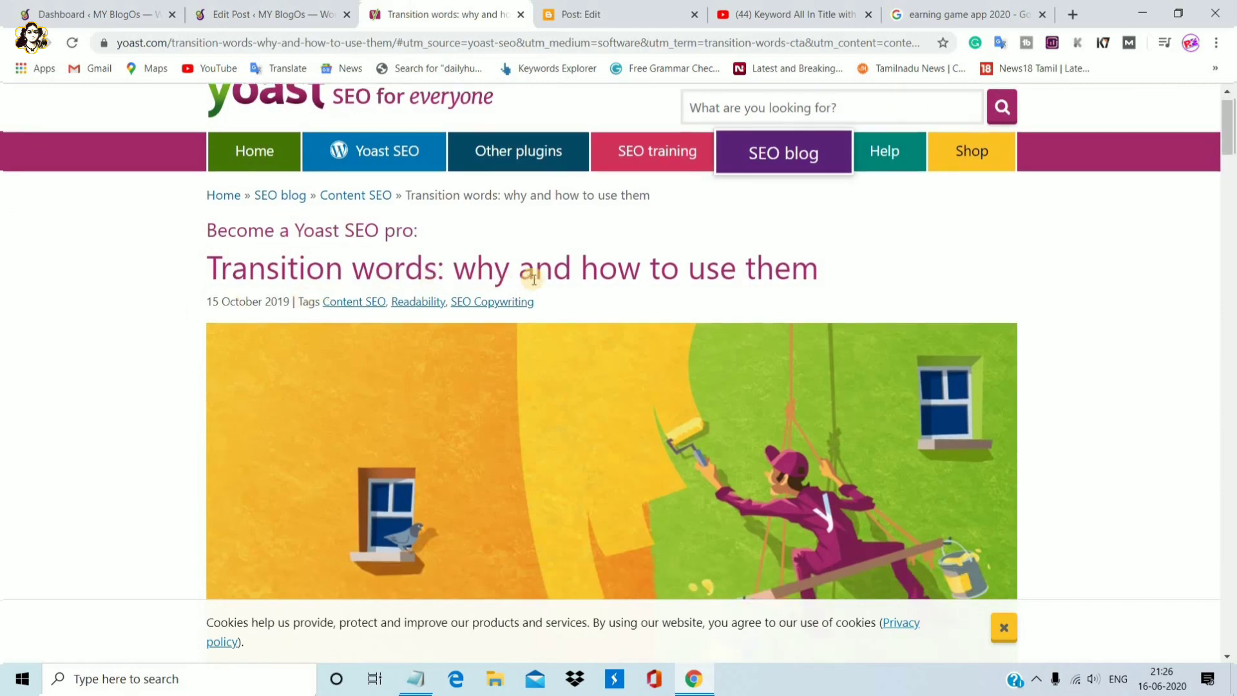
scroll(632, 278, "down", 10)
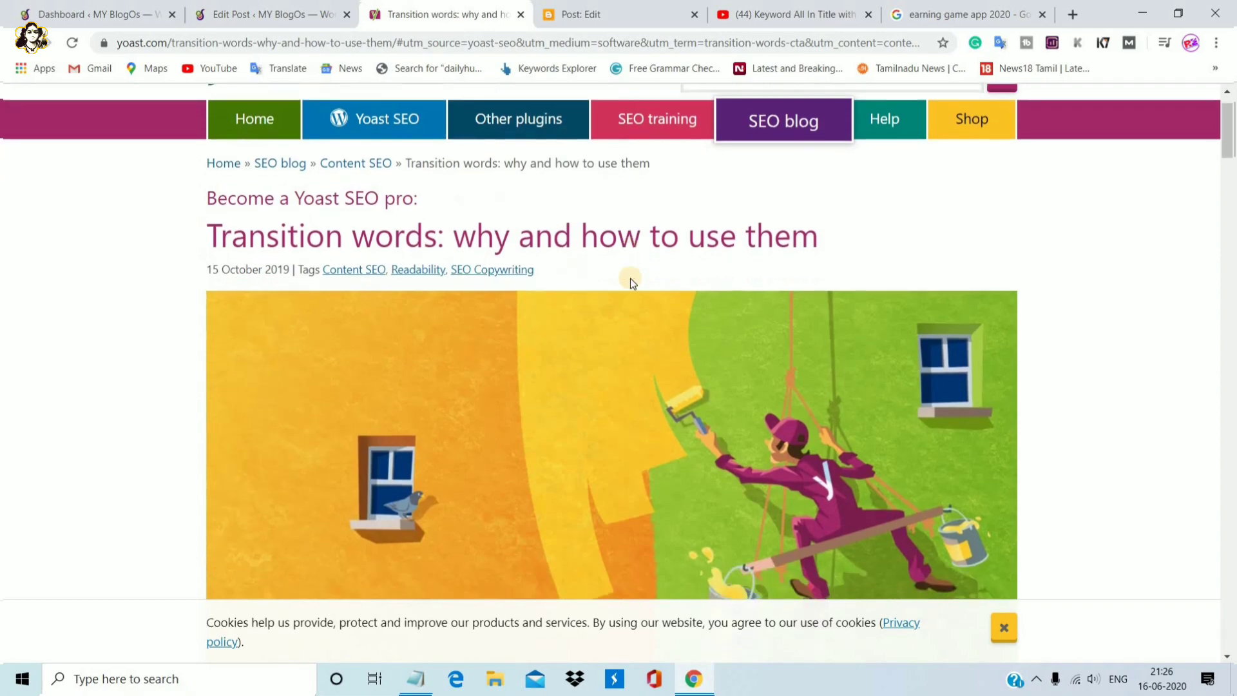
scroll(632, 284, "down", 15)
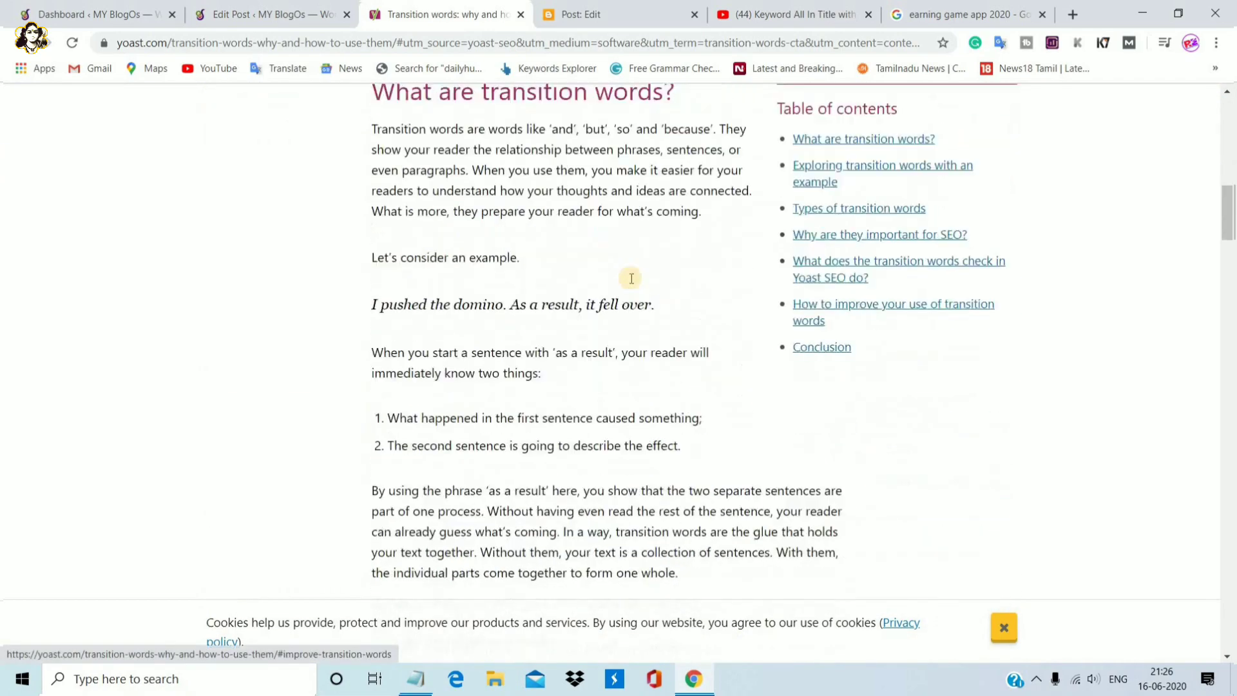
scroll(632, 278, "down", 9)
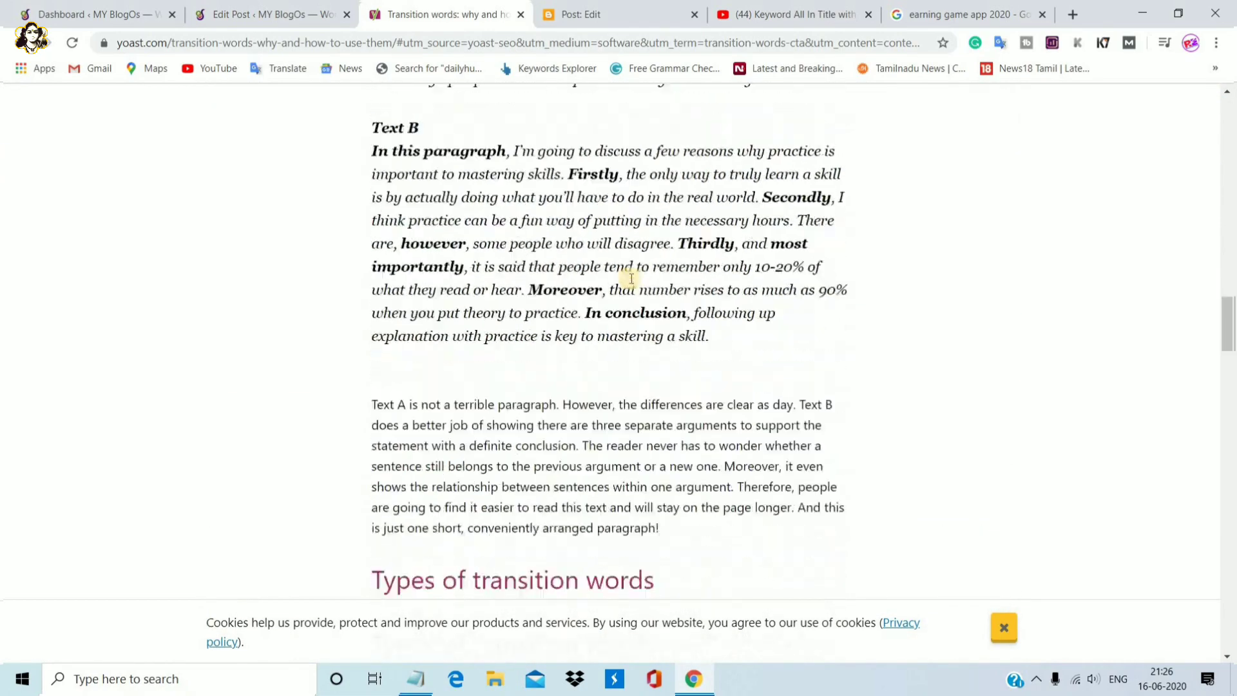
scroll(631, 278, "up", 3)
scroll(631, 279, "down", 9)
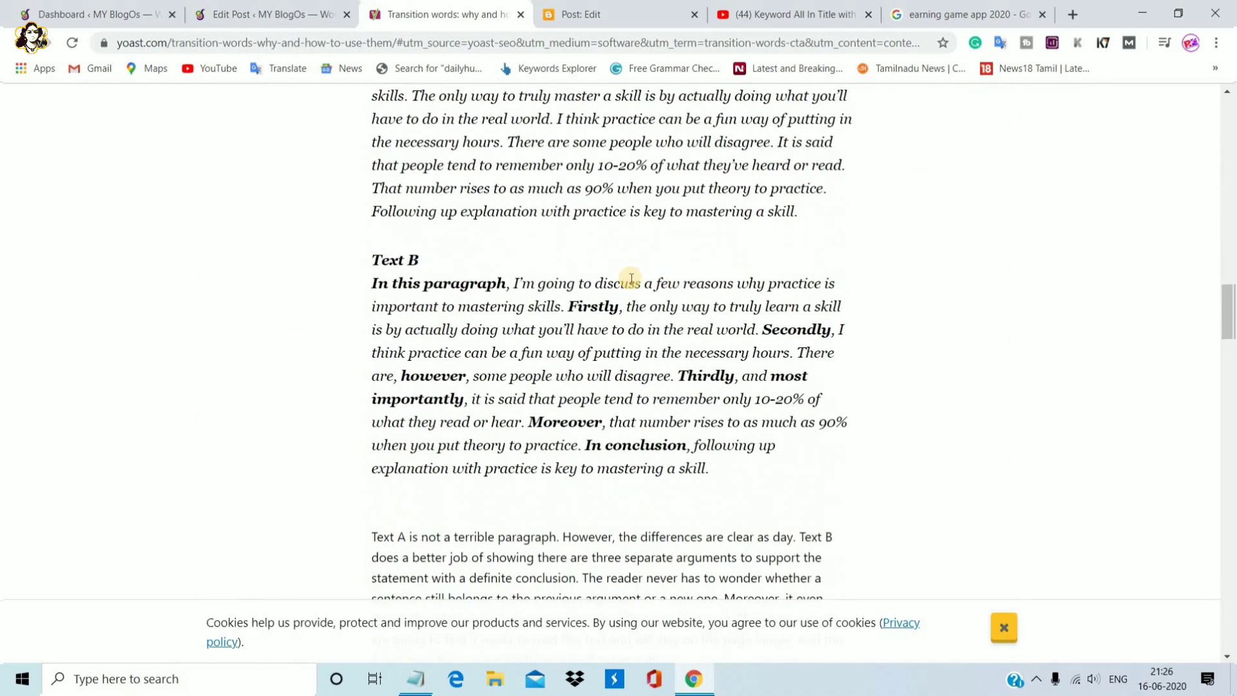
scroll(631, 278, "down", 4)
scroll(631, 278, "up", 1)
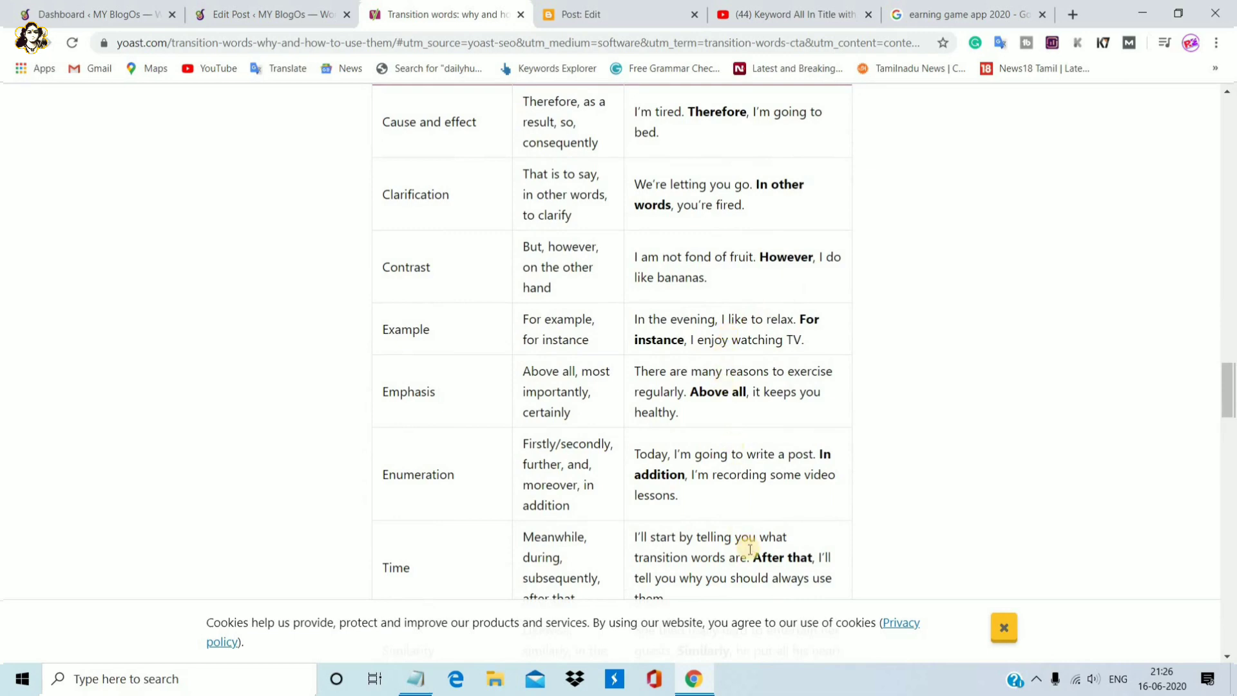
scroll(751, 553, "down", 4)
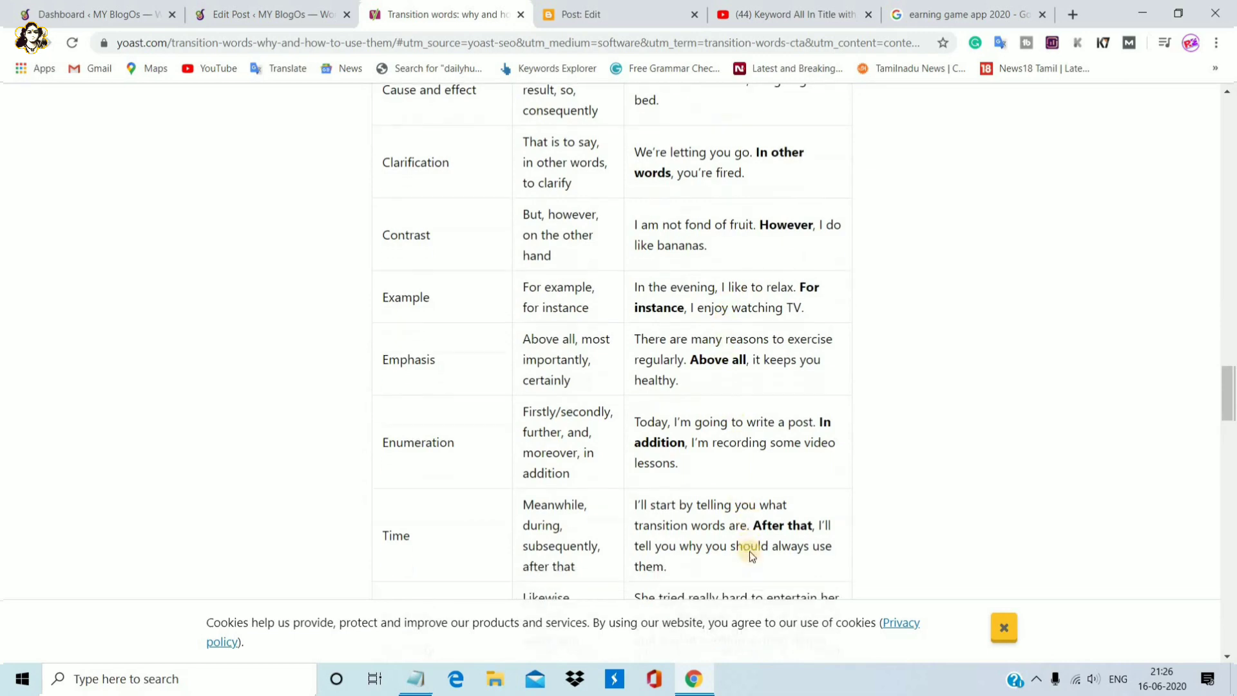
scroll(749, 551, "up", 20)
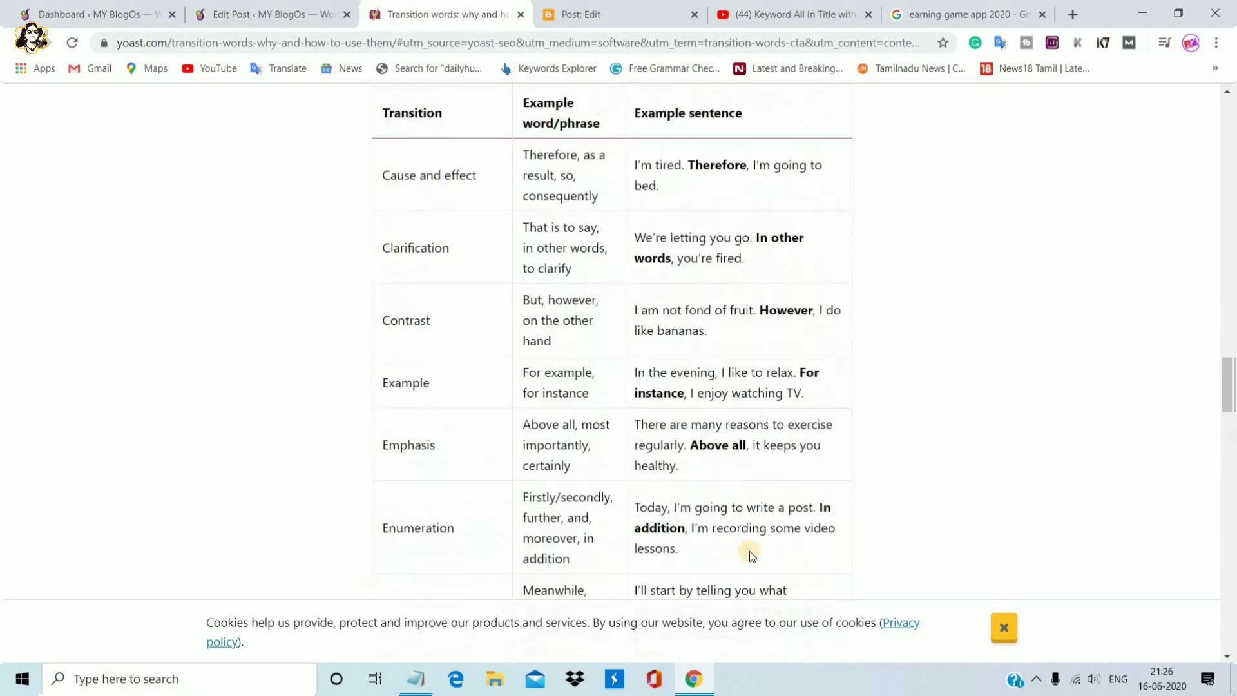
scroll(751, 551, "up", 1)
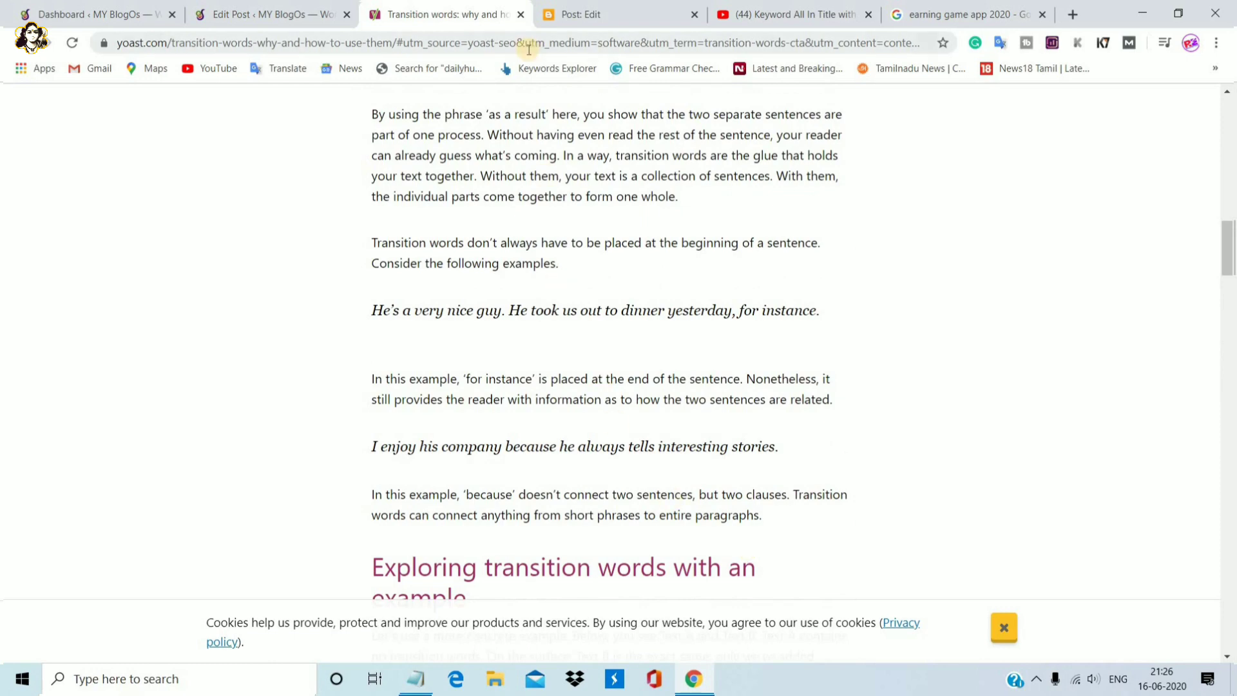
Step: Return to the WordPress post, collapse the readability analysis, and review the SEO analysis results for image alt attributes and links
left_click(264, 14)
left_click(1196, 231)
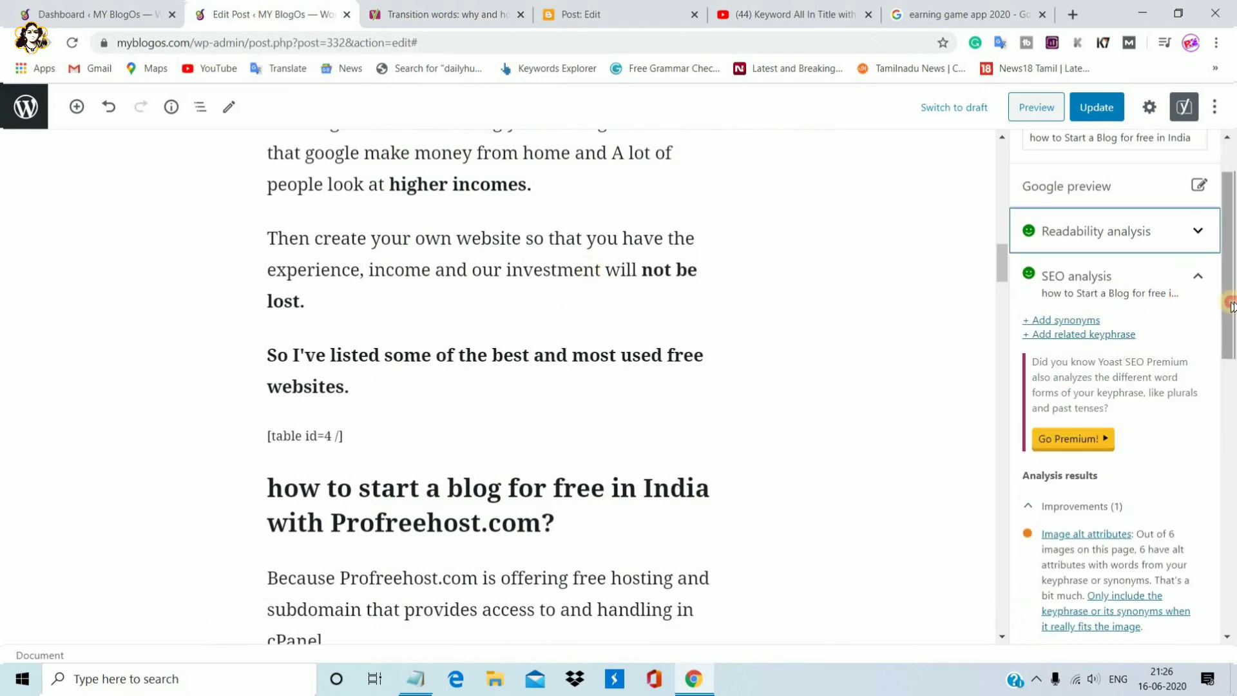
left_click_drag(1230, 334, 1231, 348)
scroll(1231, 348, "down", 3)
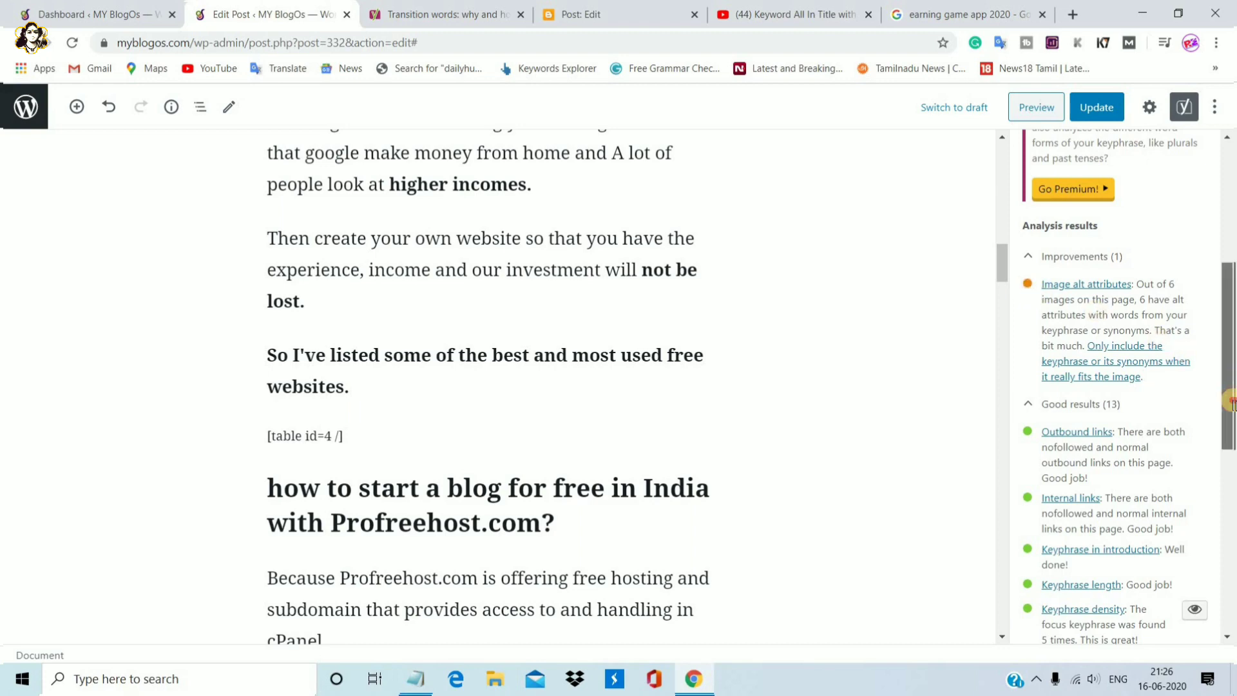
scroll(1231, 379, "down", 2)
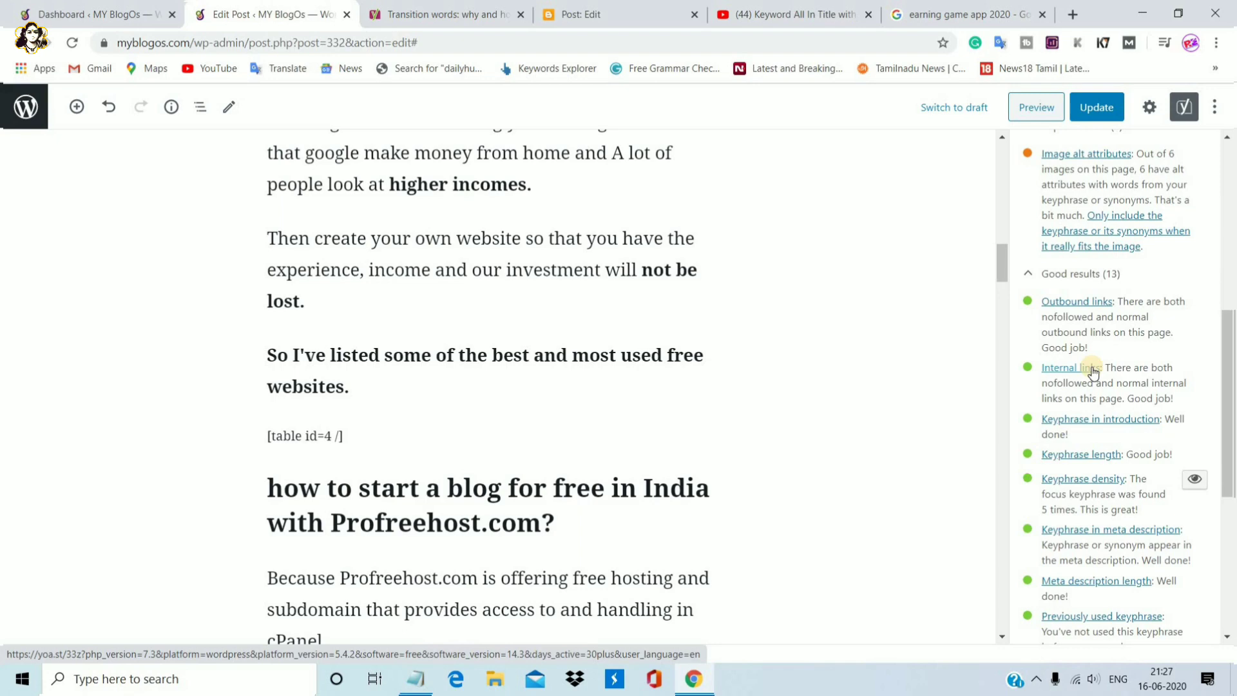
Step: Examine the linked text in the post's Blogger.com section as an example for the SEO link results
left_click_drag(999, 253, 986, 368)
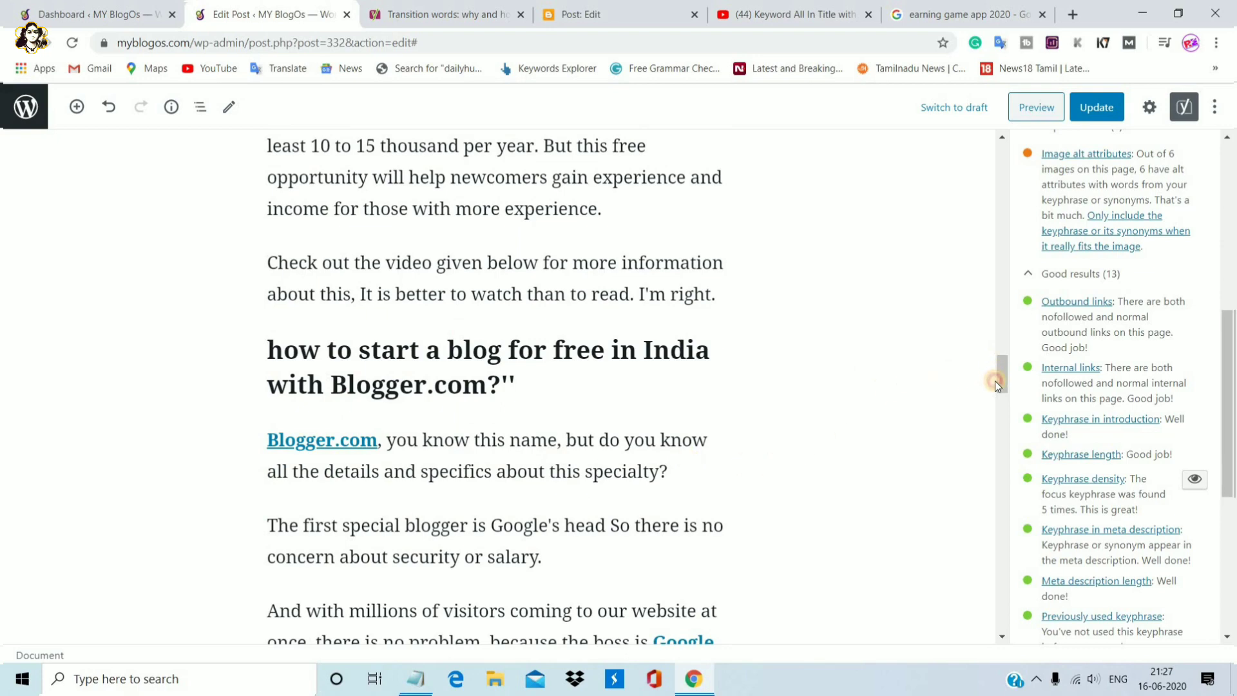
scroll(1007, 380, "down", 4)
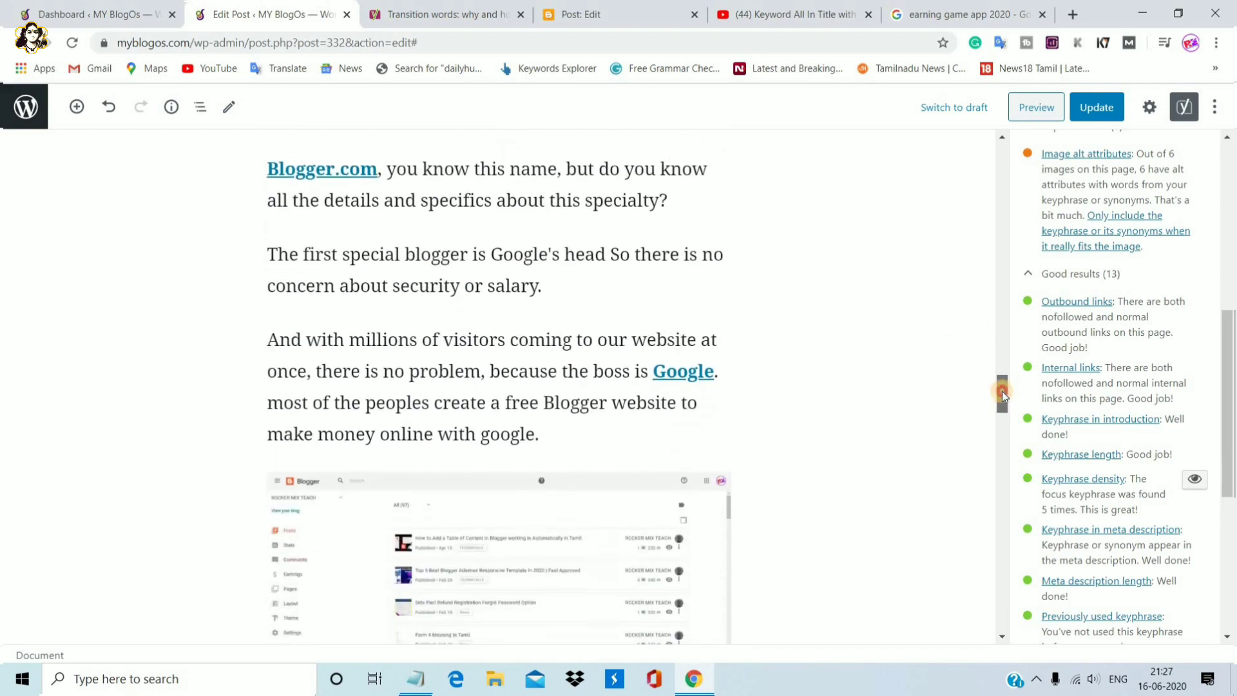
left_click_drag(1003, 391, 995, 360)
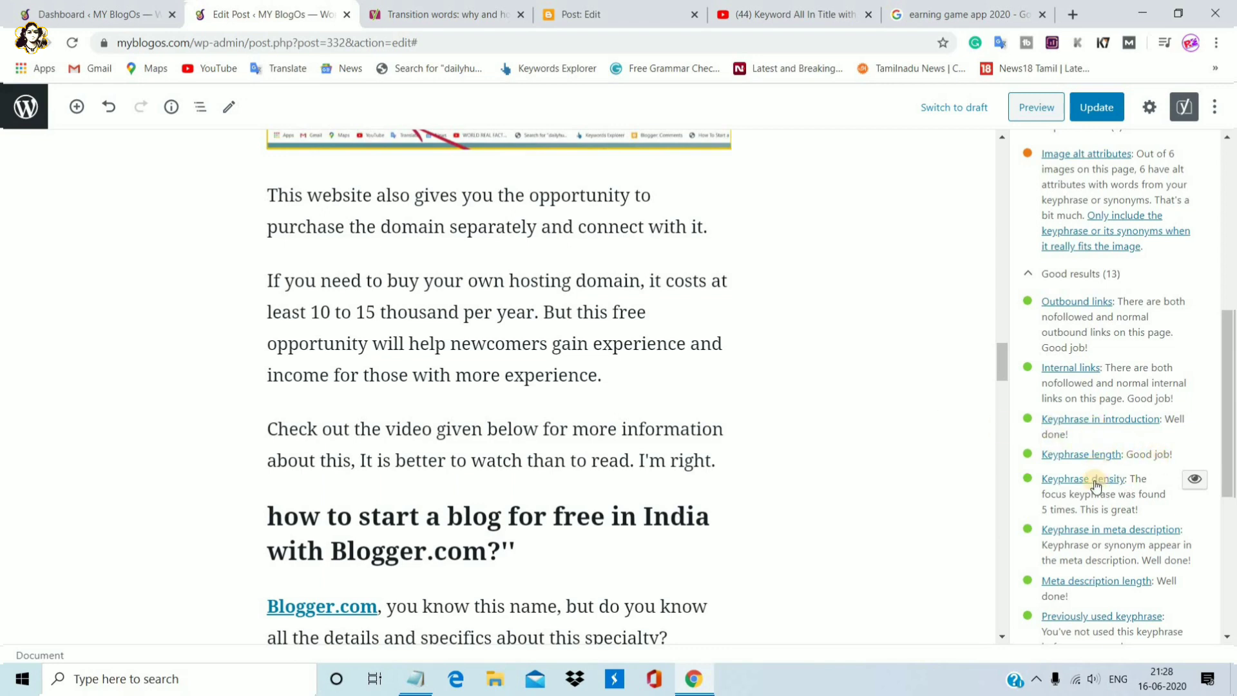
Step: Review the text length result and check the post's word count and document outline in the content details
left_click_drag(1231, 464, 1230, 565)
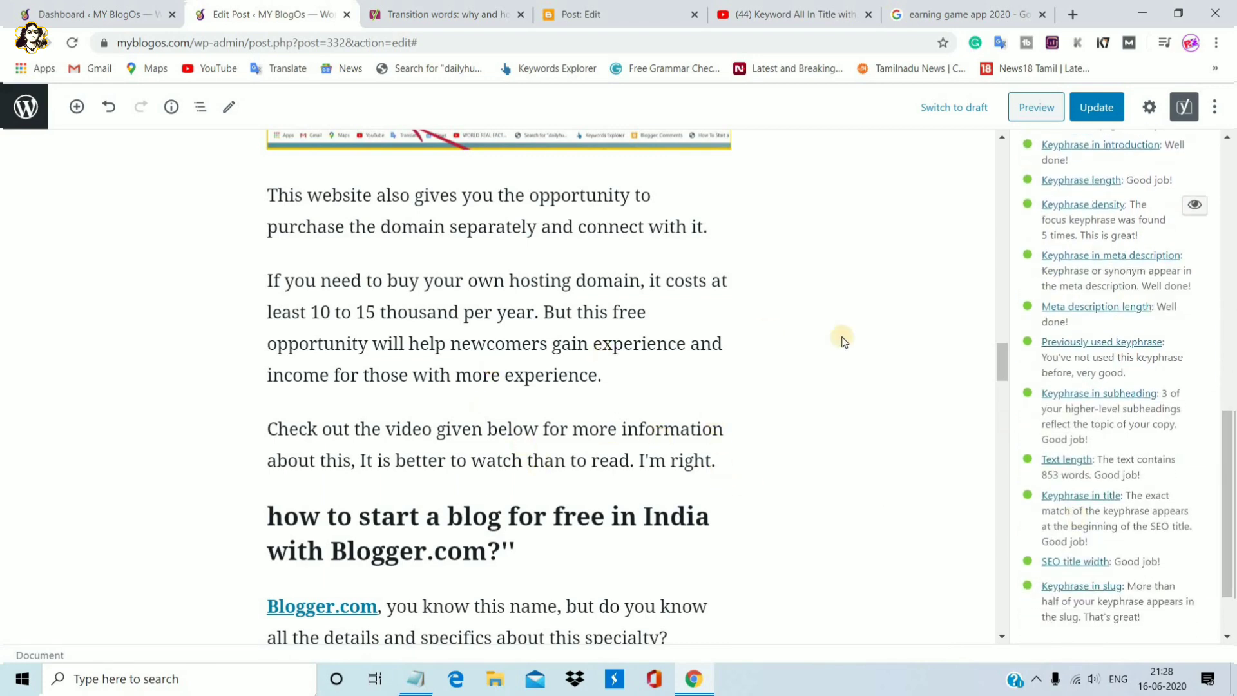
scroll(987, 307, "up", 20)
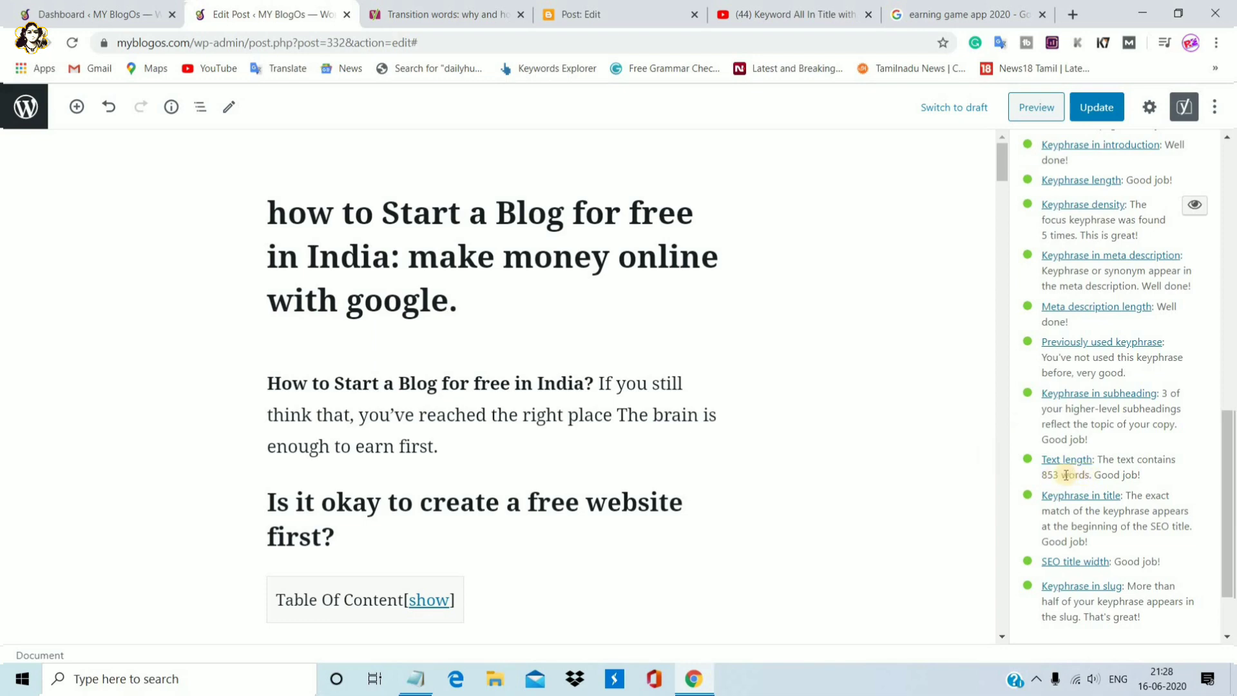
left_click(173, 109)
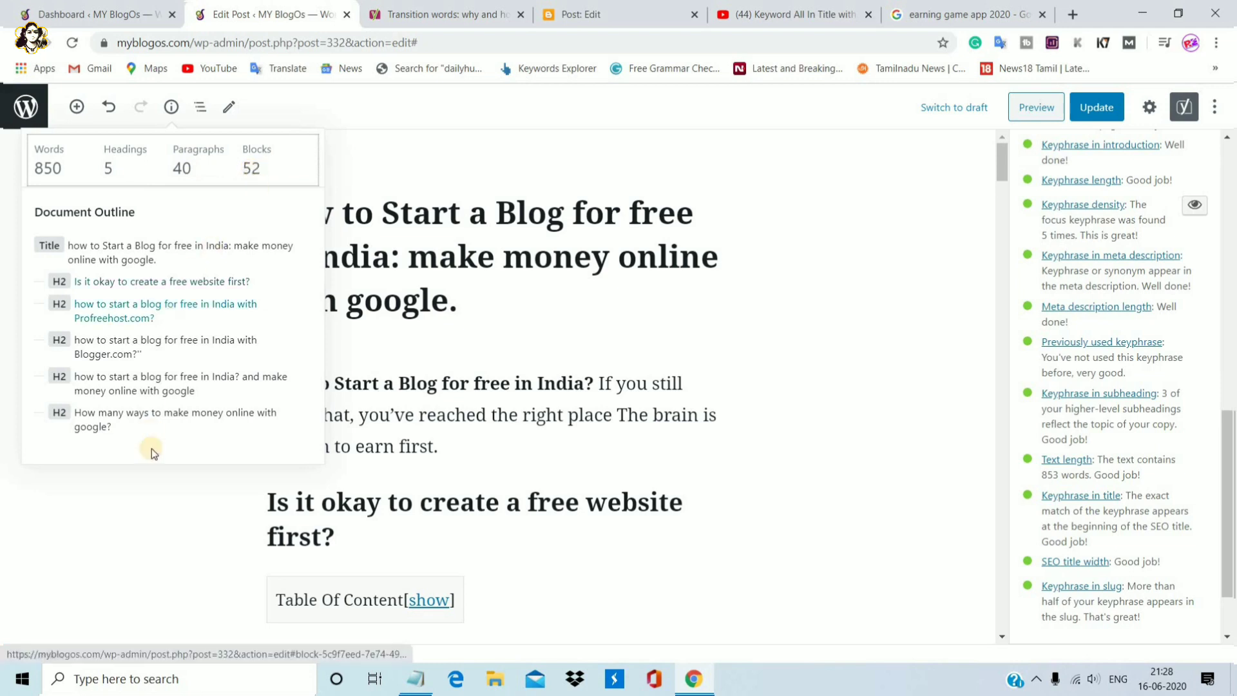
left_click(826, 276)
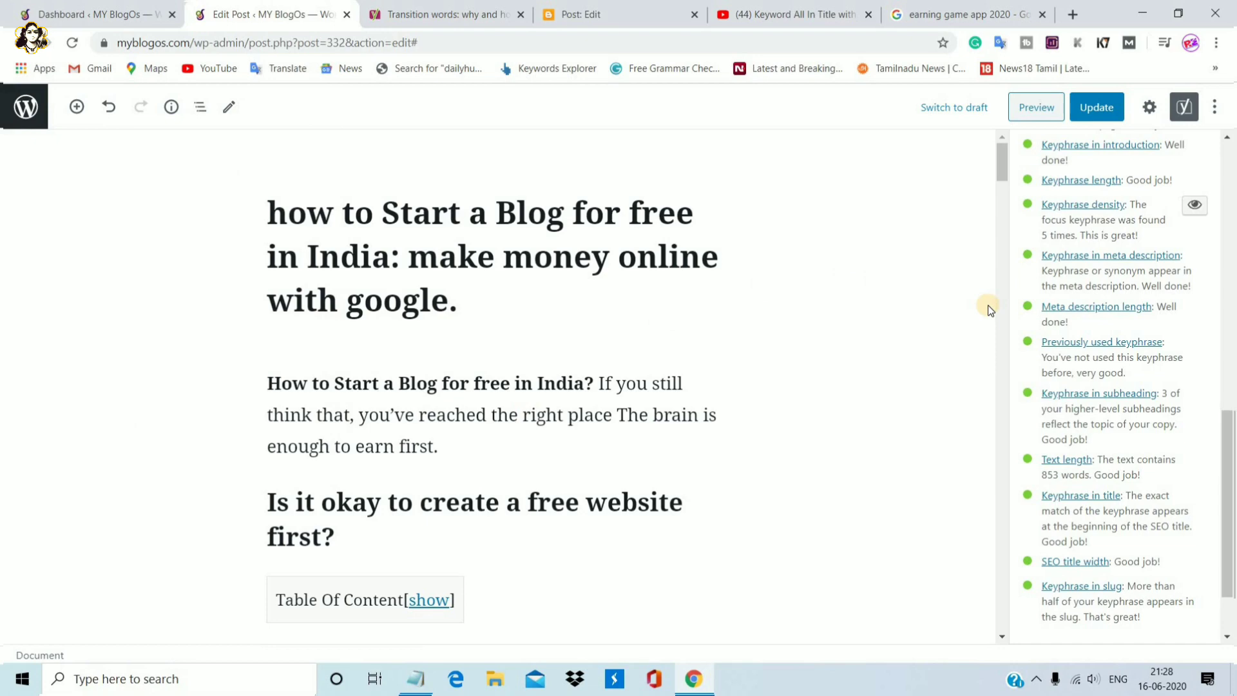
Step: Review the final SEO results, including keyphrase in slug, and glance at the Blogger post's settings for comparison
left_click_drag(1232, 471, 1231, 643)
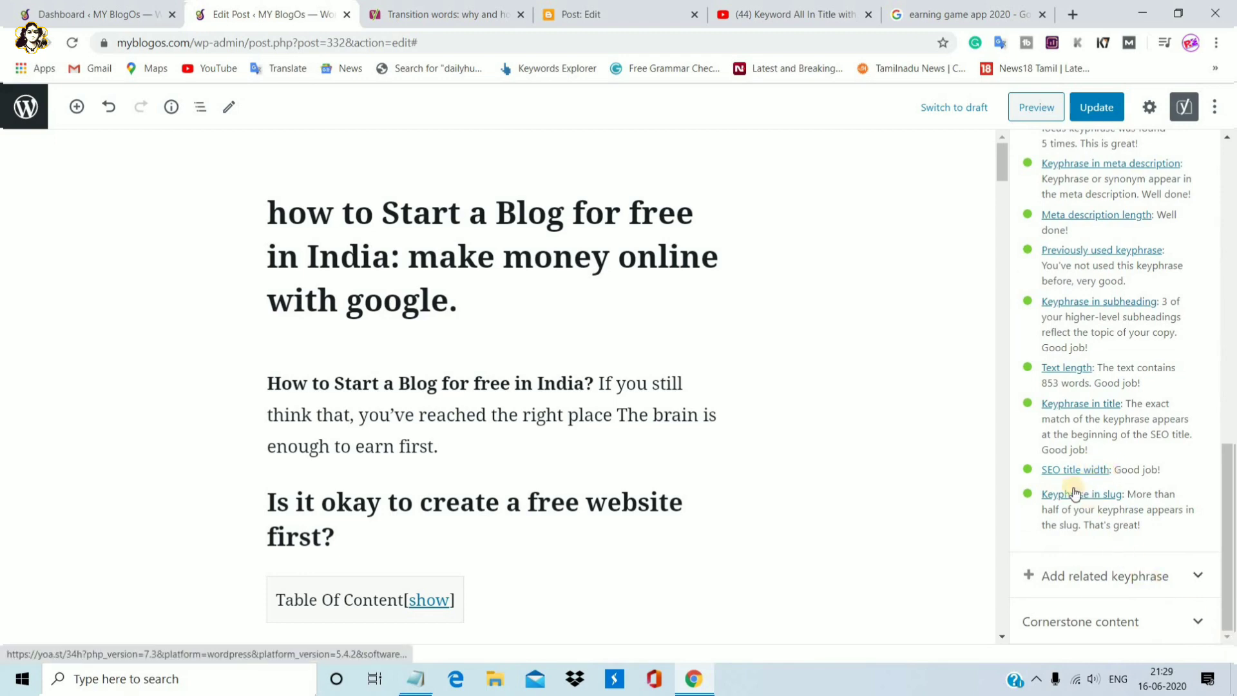
left_click(619, 7)
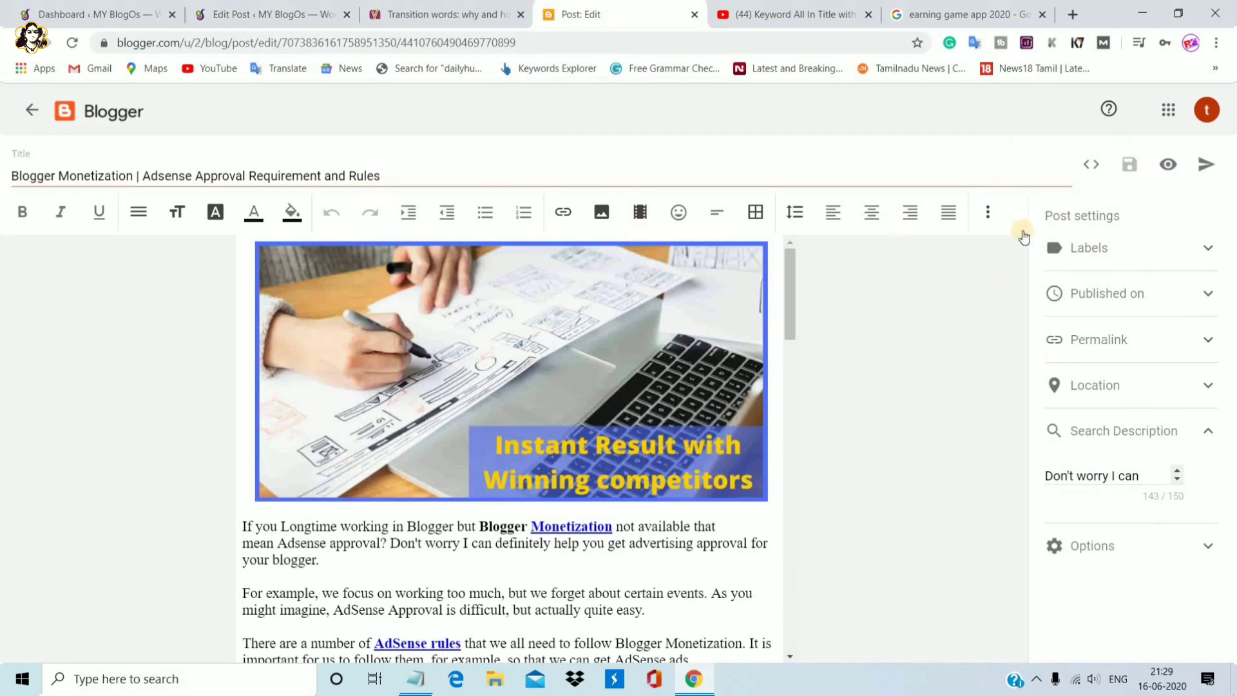
left_click(269, 6)
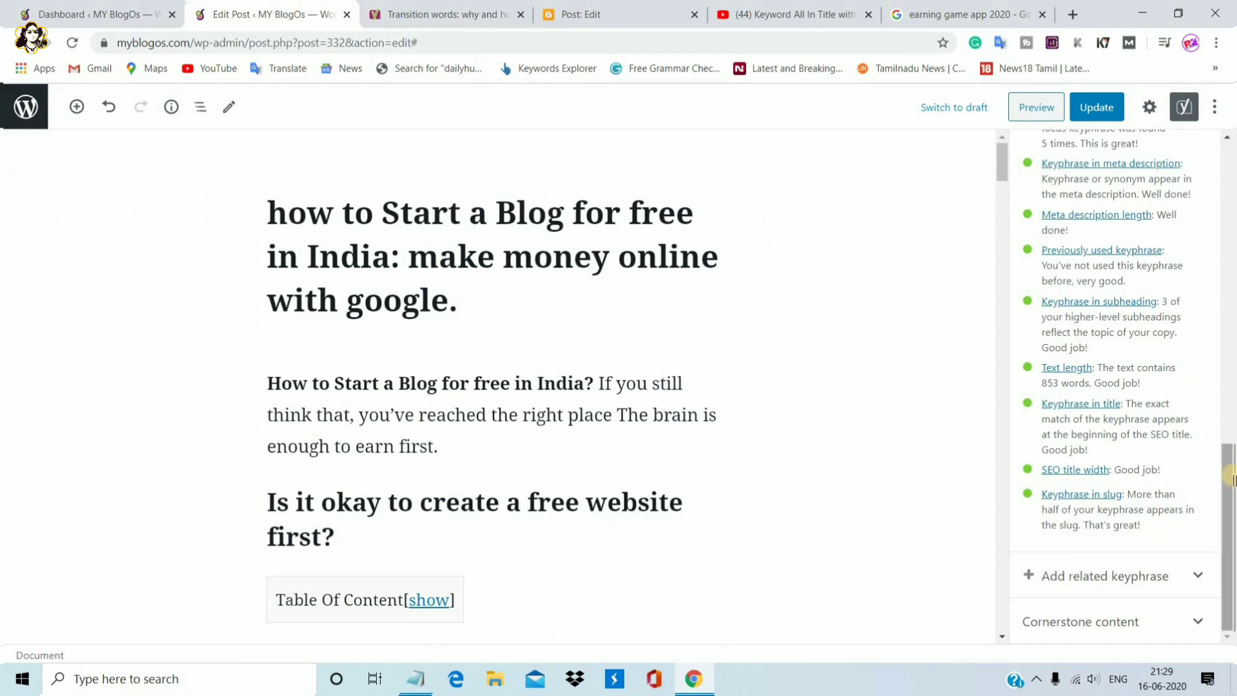
Step: Open the WordPress post's Google preview, examine the mobile snippet, SEO title, slug and meta description, and close it
scroll(1230, 290, "up", 10)
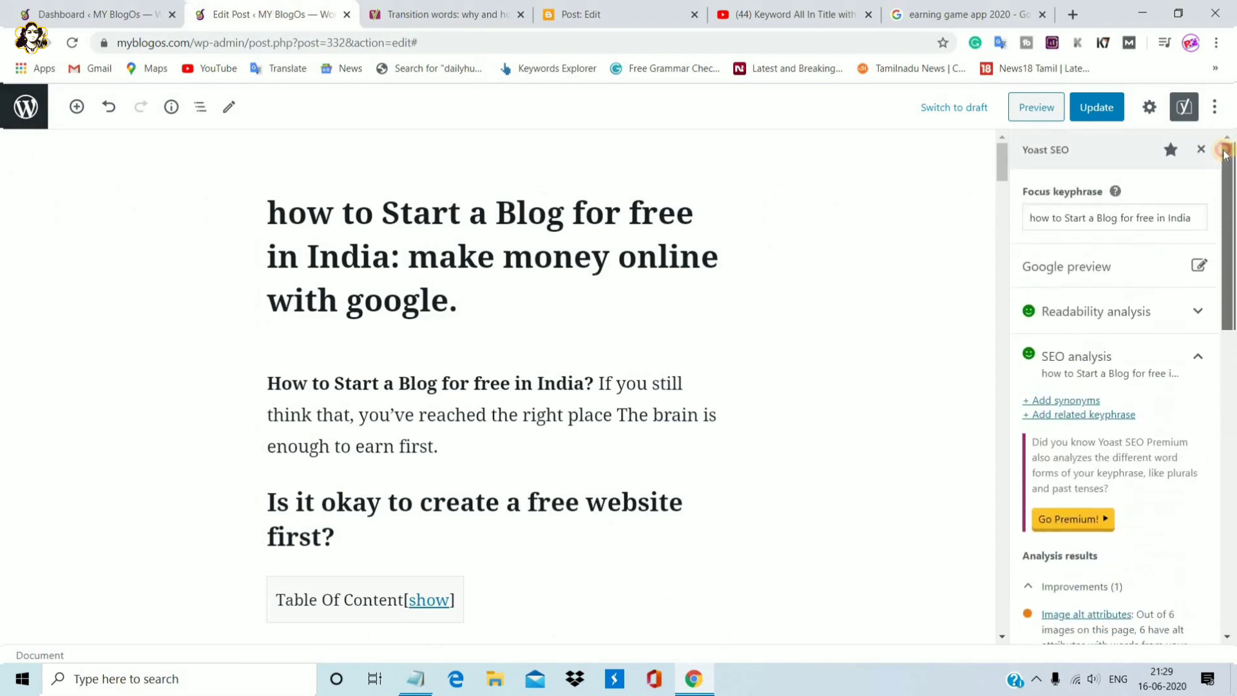
left_click(1202, 267)
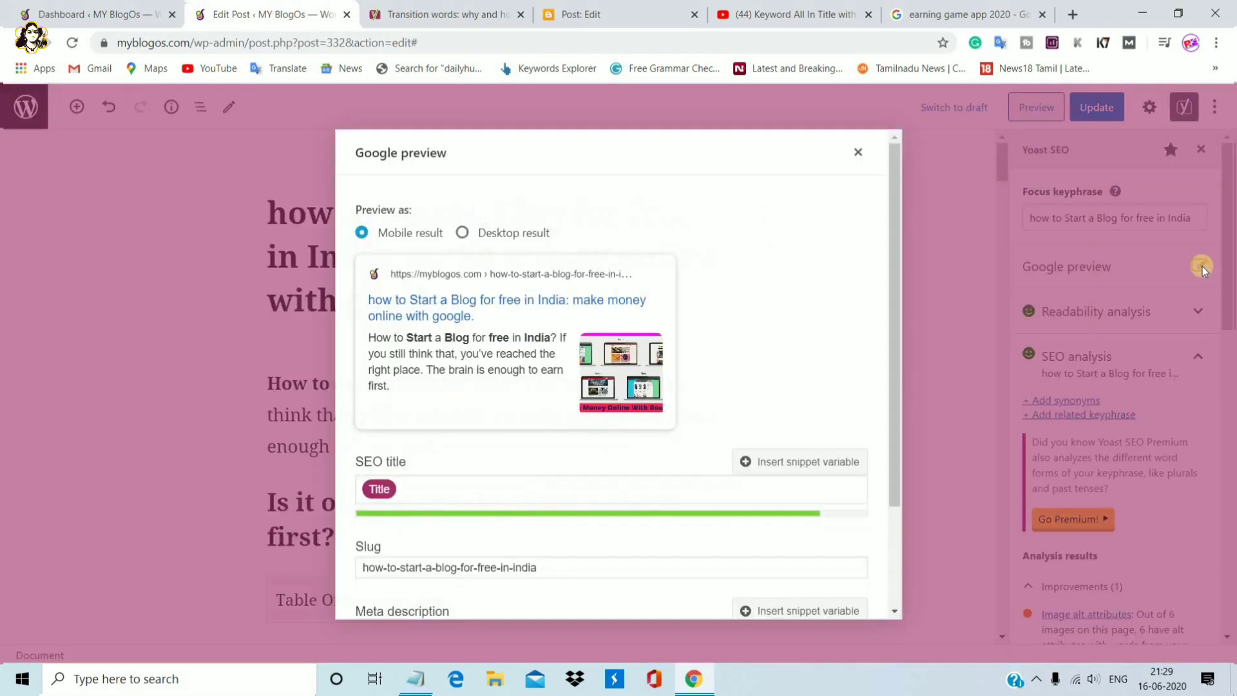
scroll(891, 331, "down", 1)
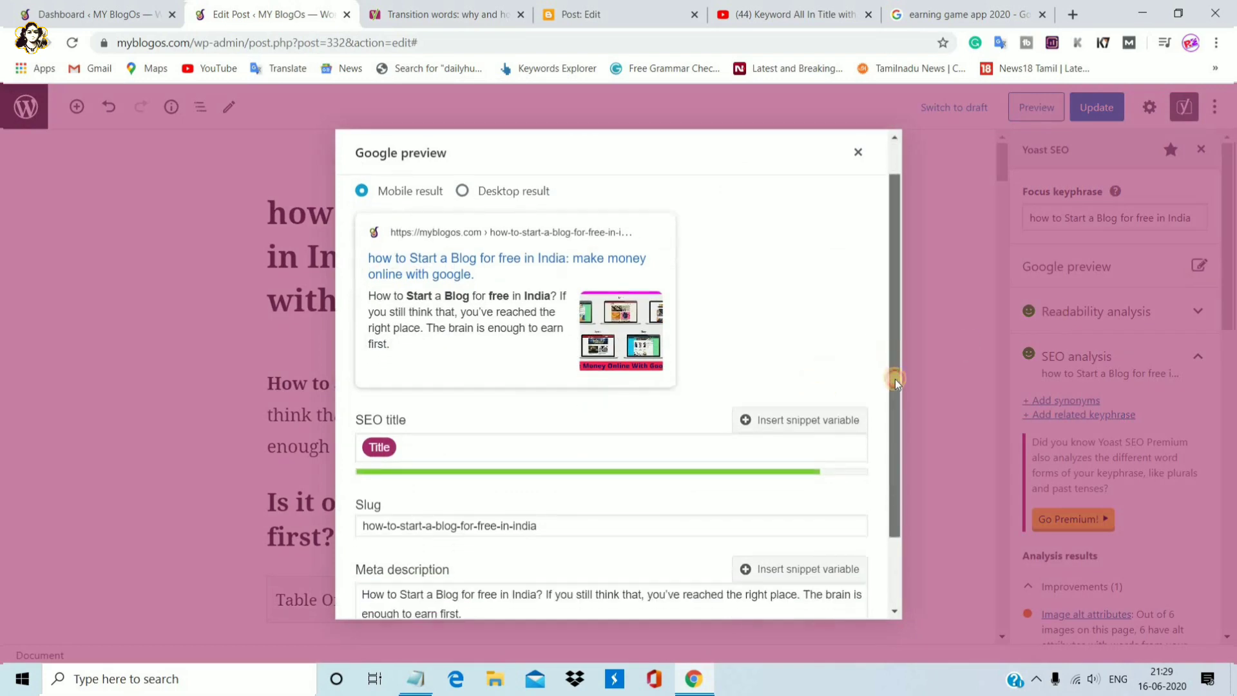
scroll(883, 326, "up", 1)
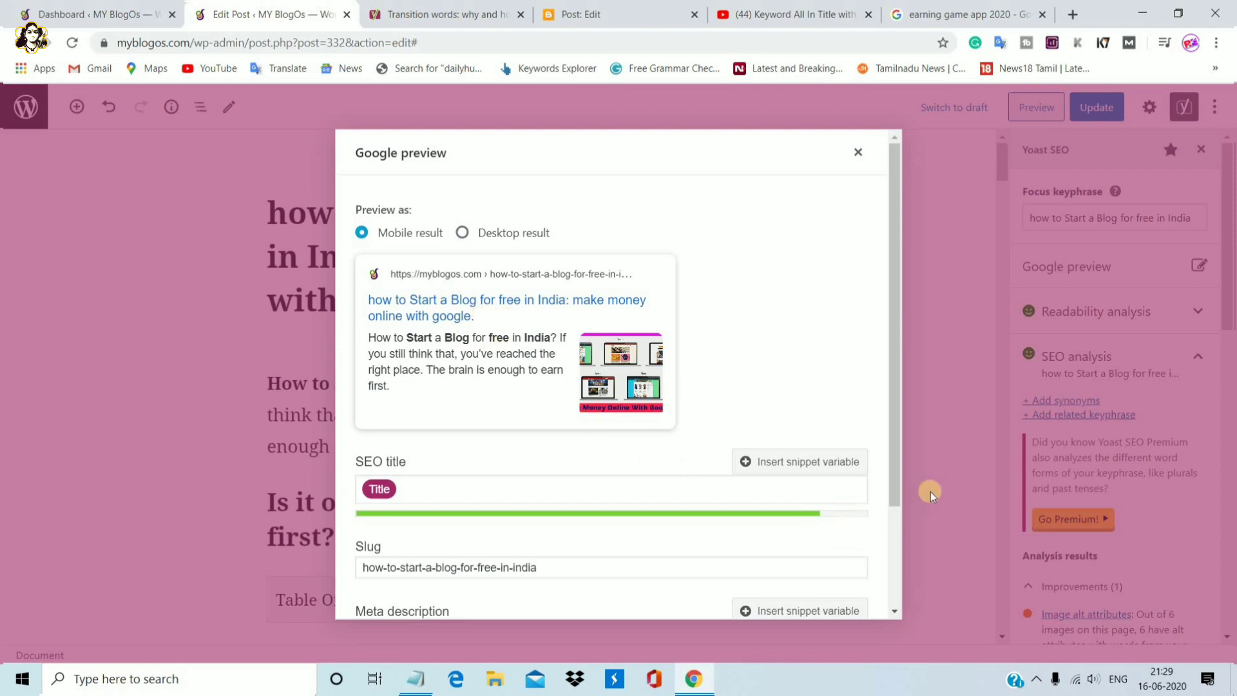
left_click_drag(898, 482, 917, 570)
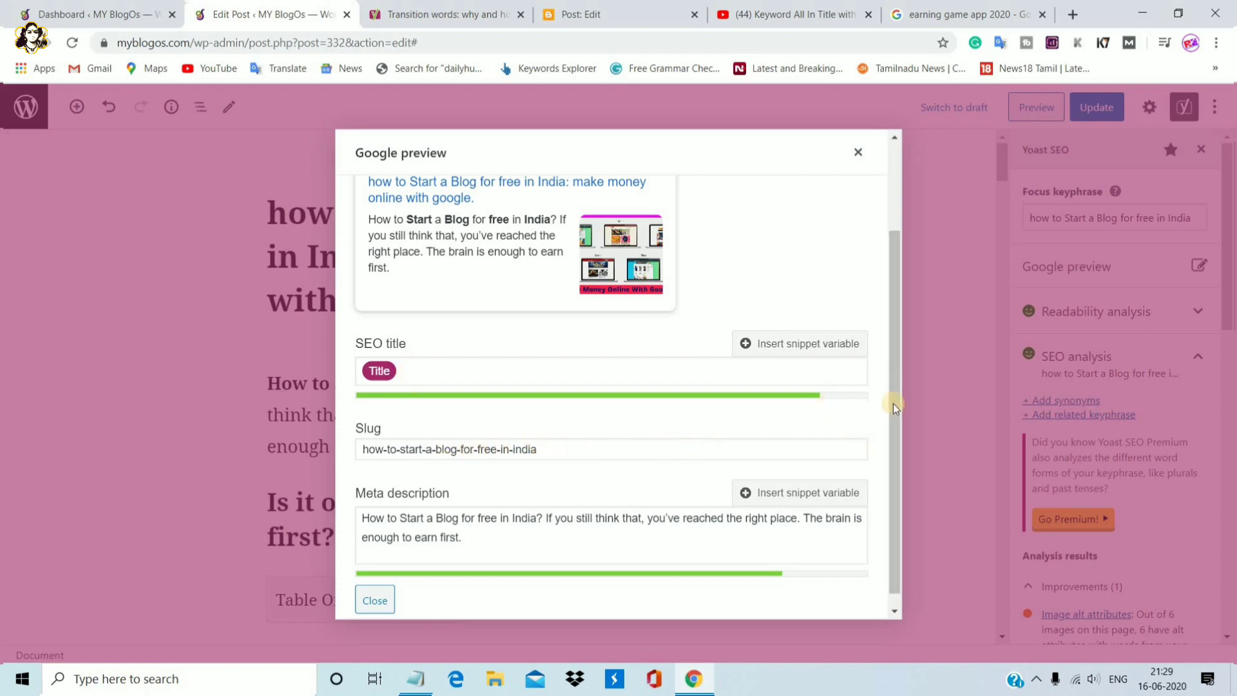
scroll(899, 453, "down", 1)
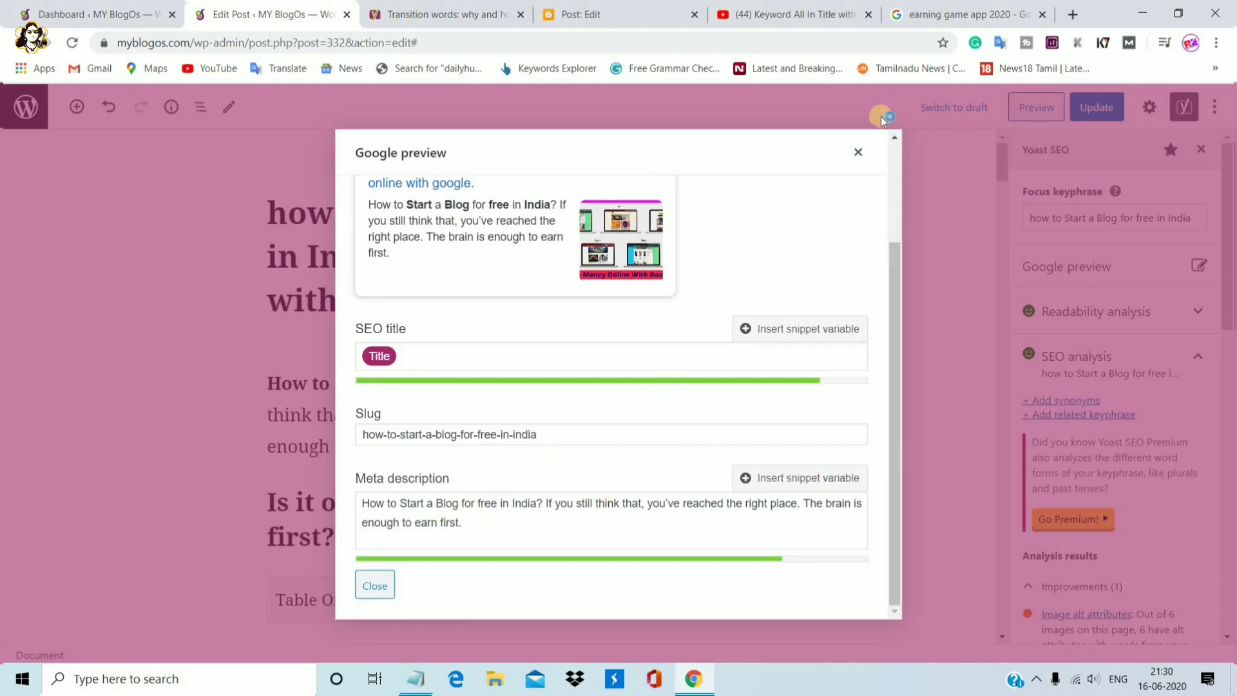
left_click(862, 150)
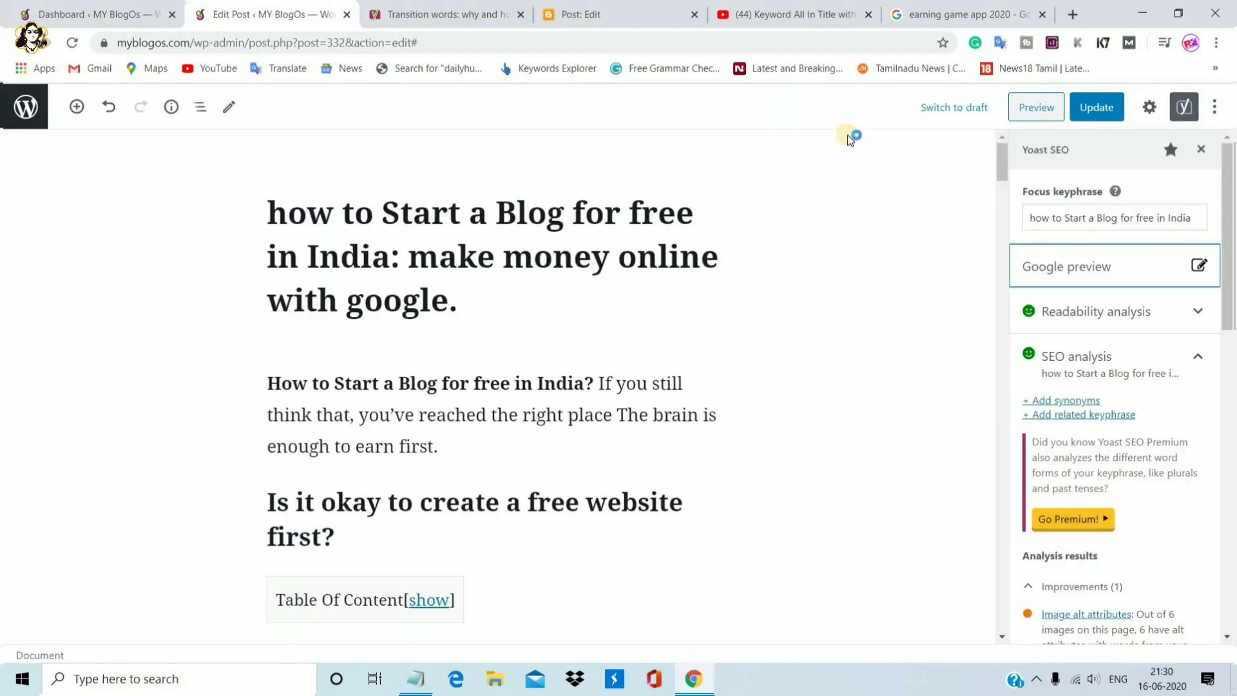
Step: Switch to the Blogger post and examine its title keyword "Blogger Monetization" and the opening content
left_click(580, 14)
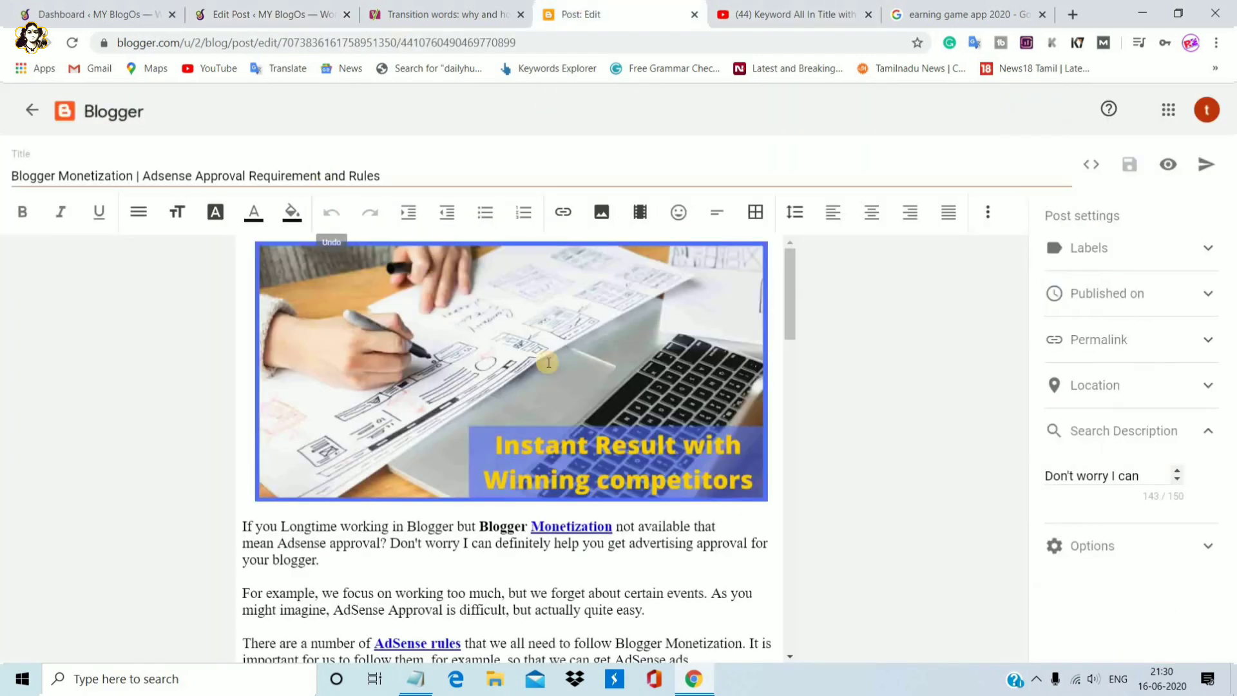
left_click_drag(790, 308, 752, 341)
scroll(752, 339, "up", 3)
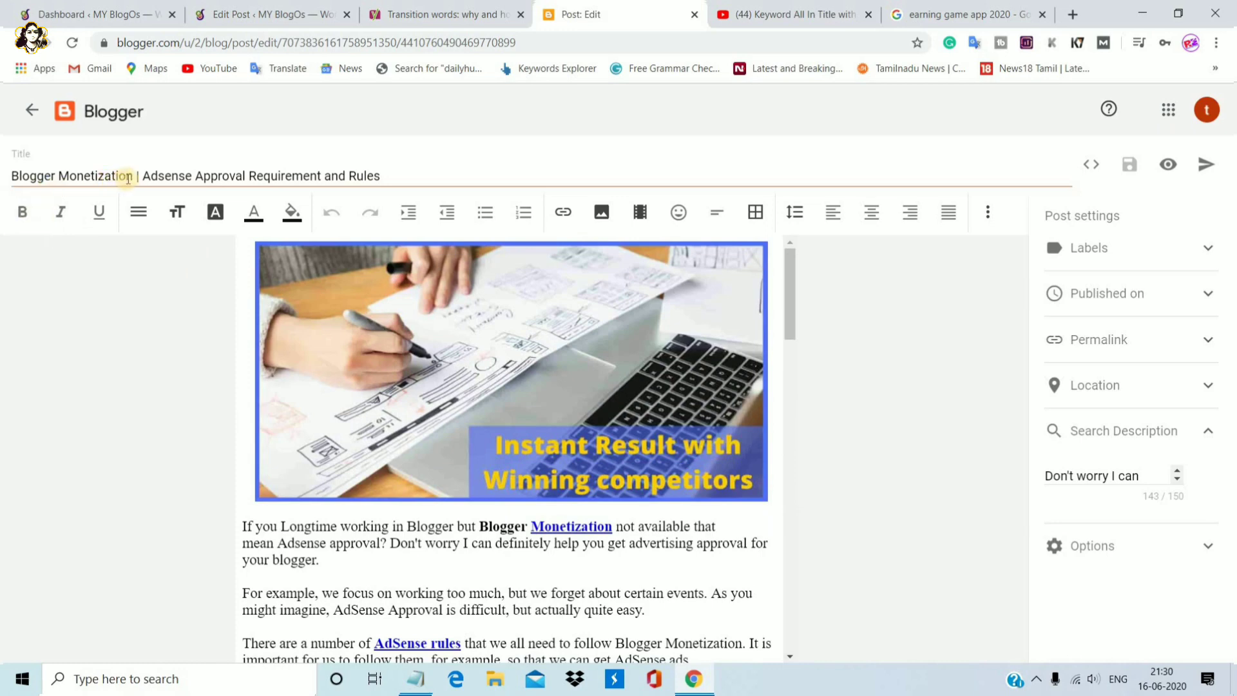
left_click_drag(131, 179, 6, 174)
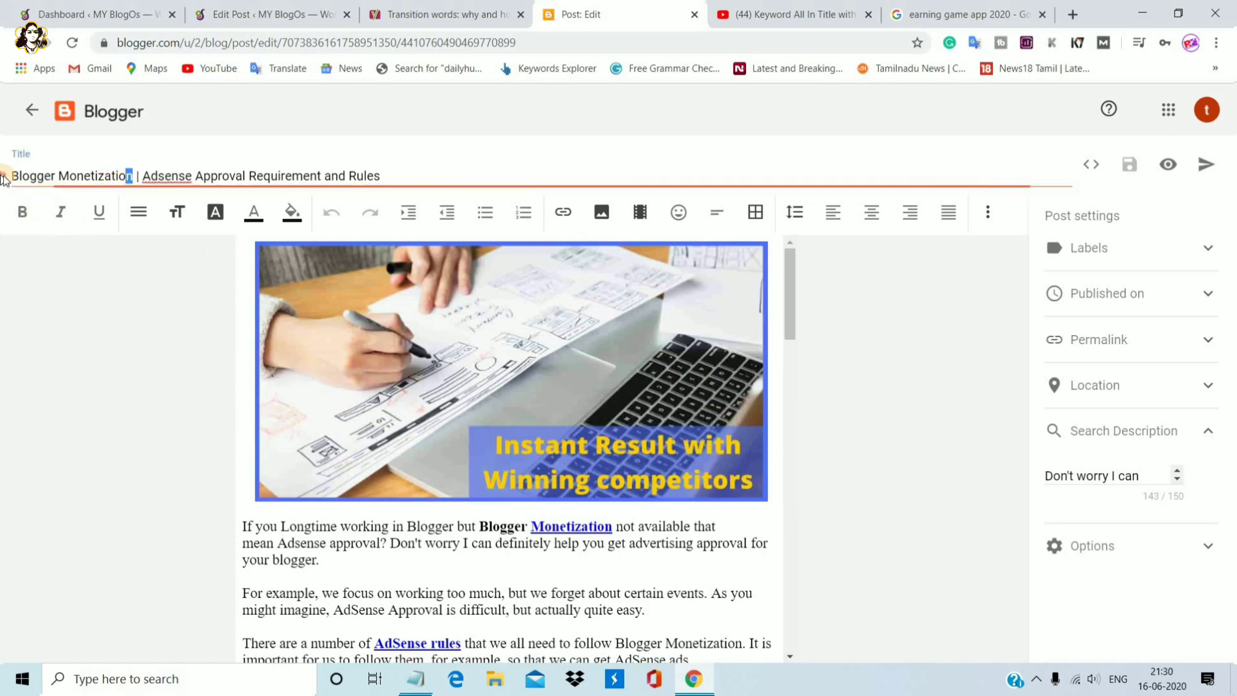
left_click(107, 298)
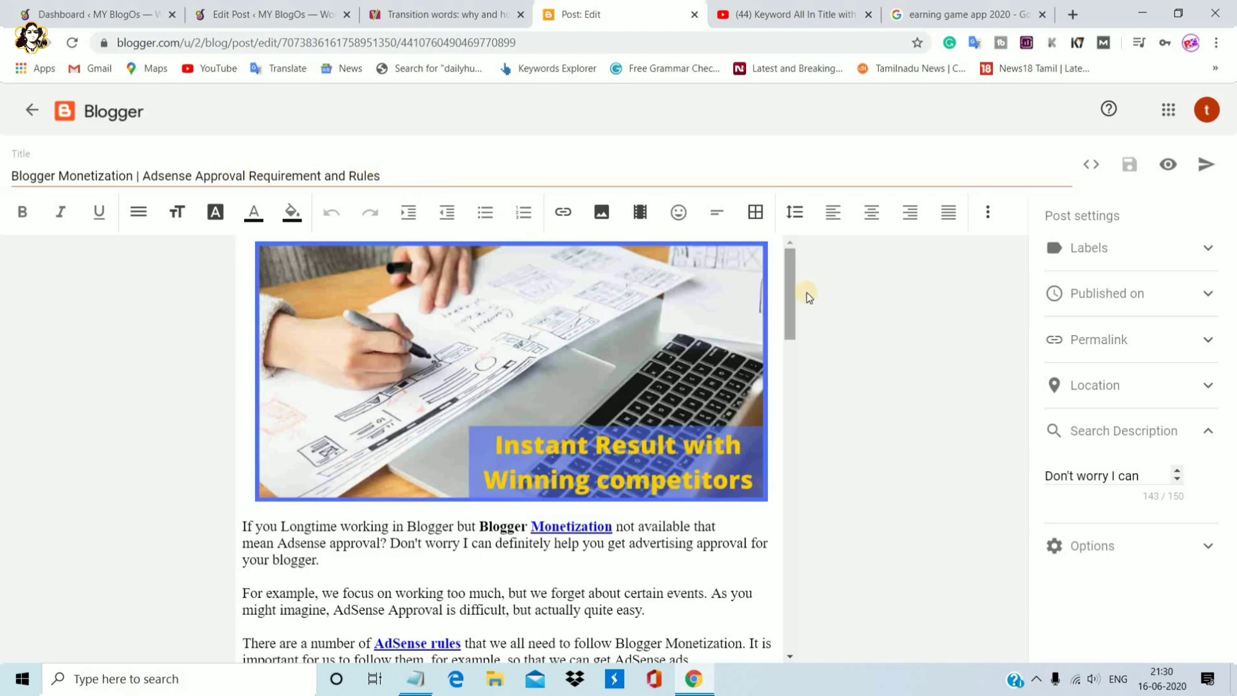
left_click_drag(789, 291, 787, 237)
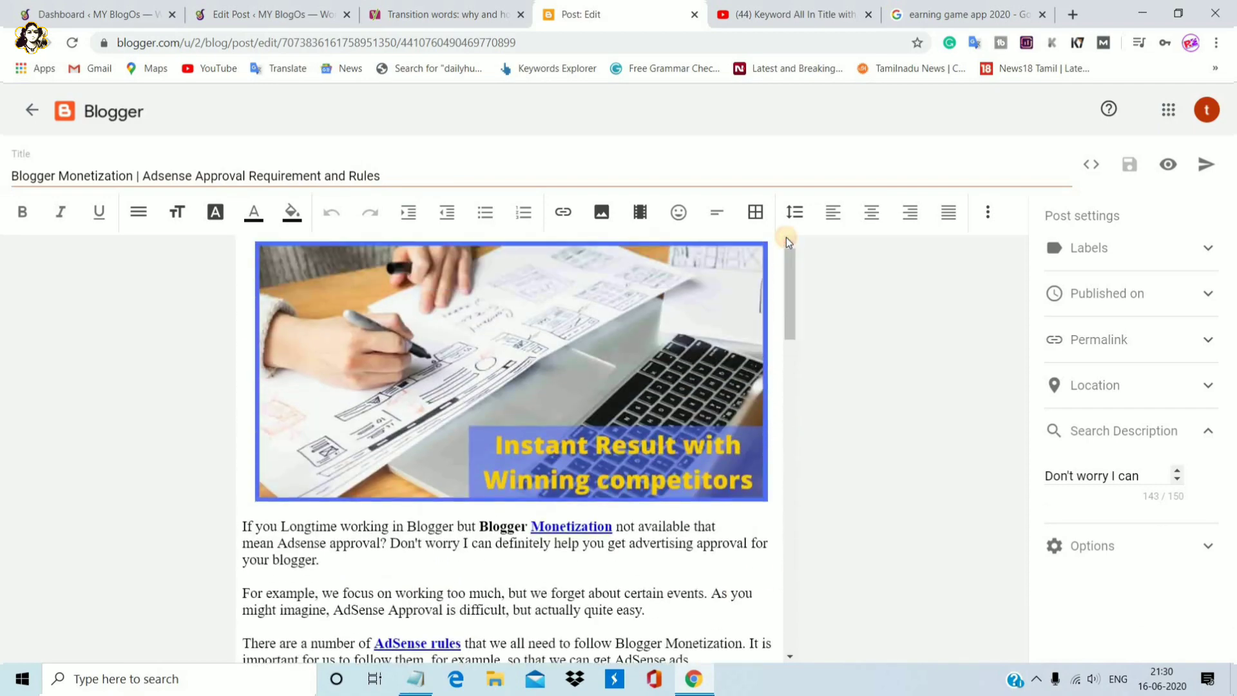
Step: Glance at the WordPress post's Yoast results, then return to the Blogger post and read its introduction and numbered AdSense rules list
left_click(488, 6)
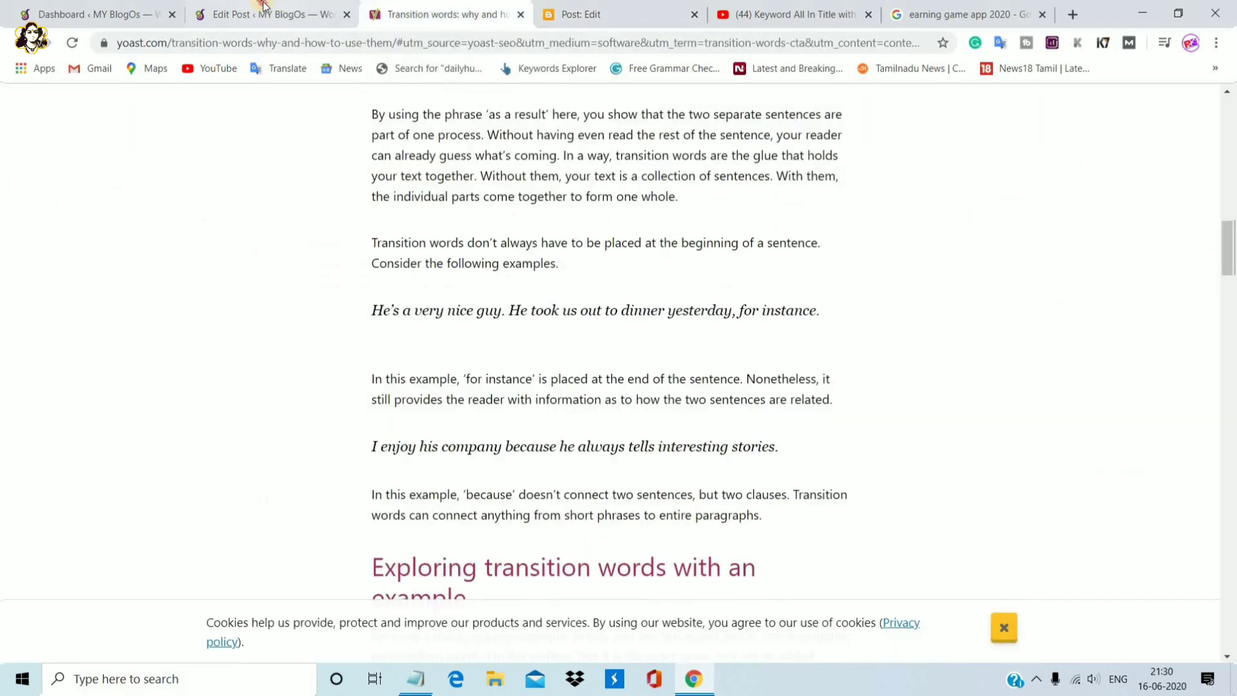
left_click(273, 14)
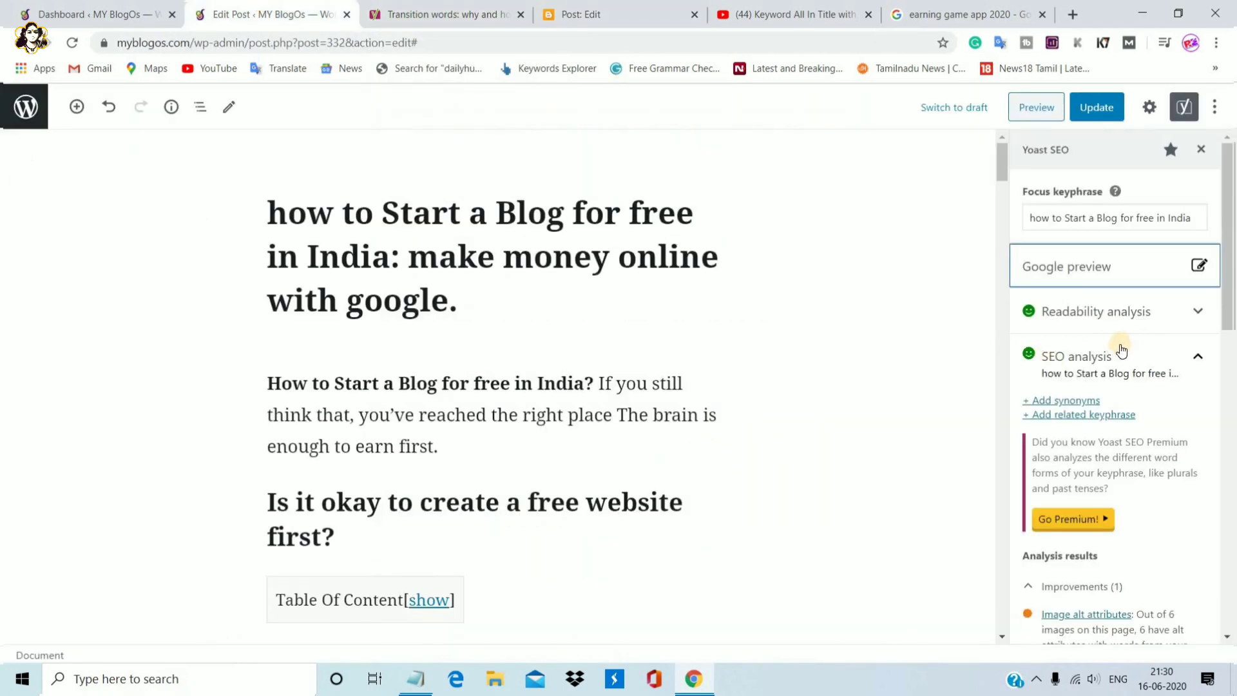
left_click(563, 10)
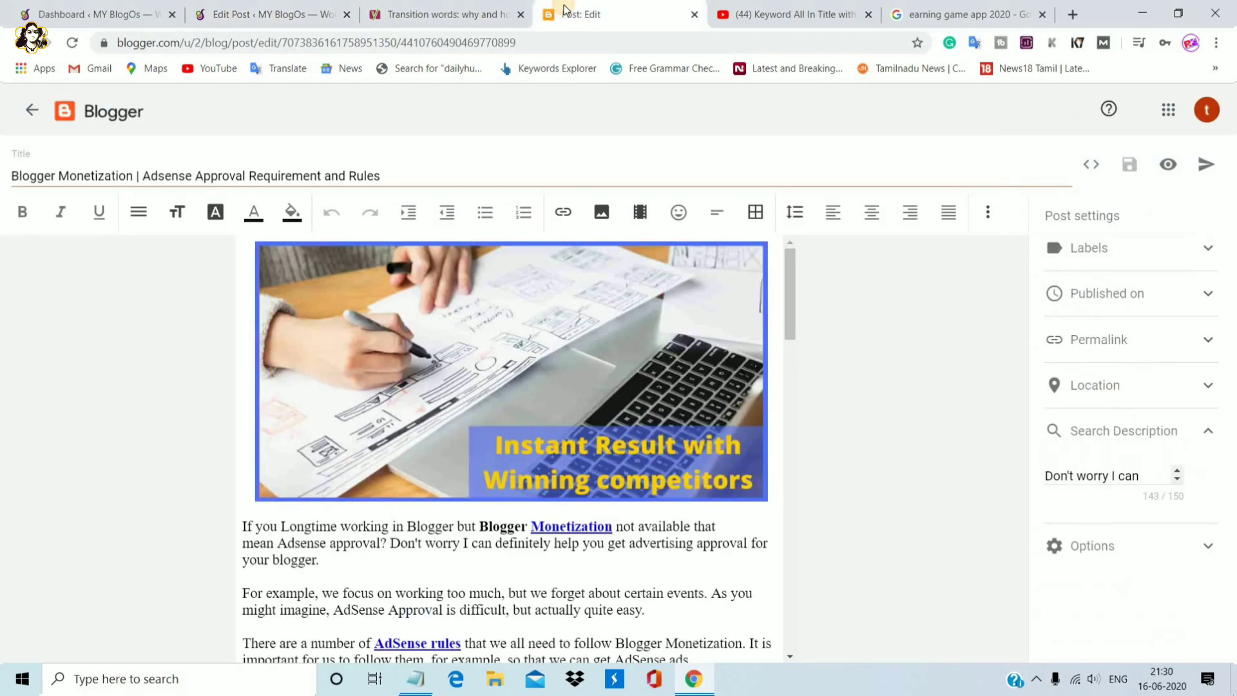
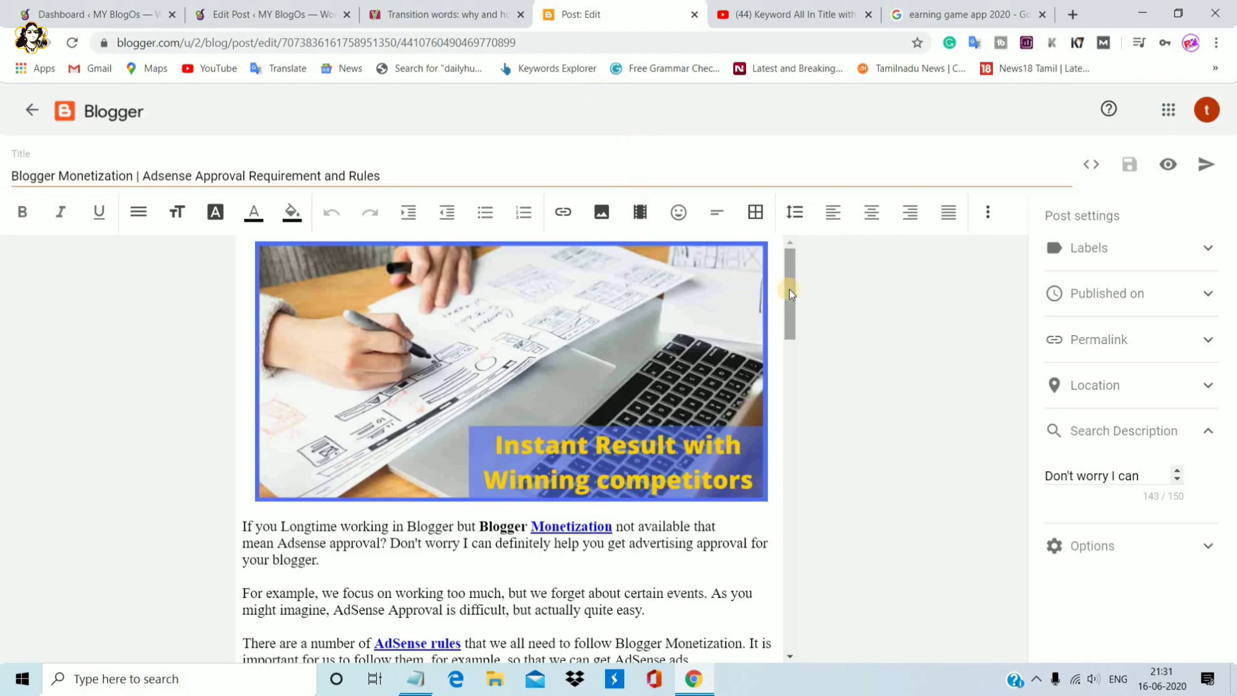
left_click_drag(790, 288, 788, 335)
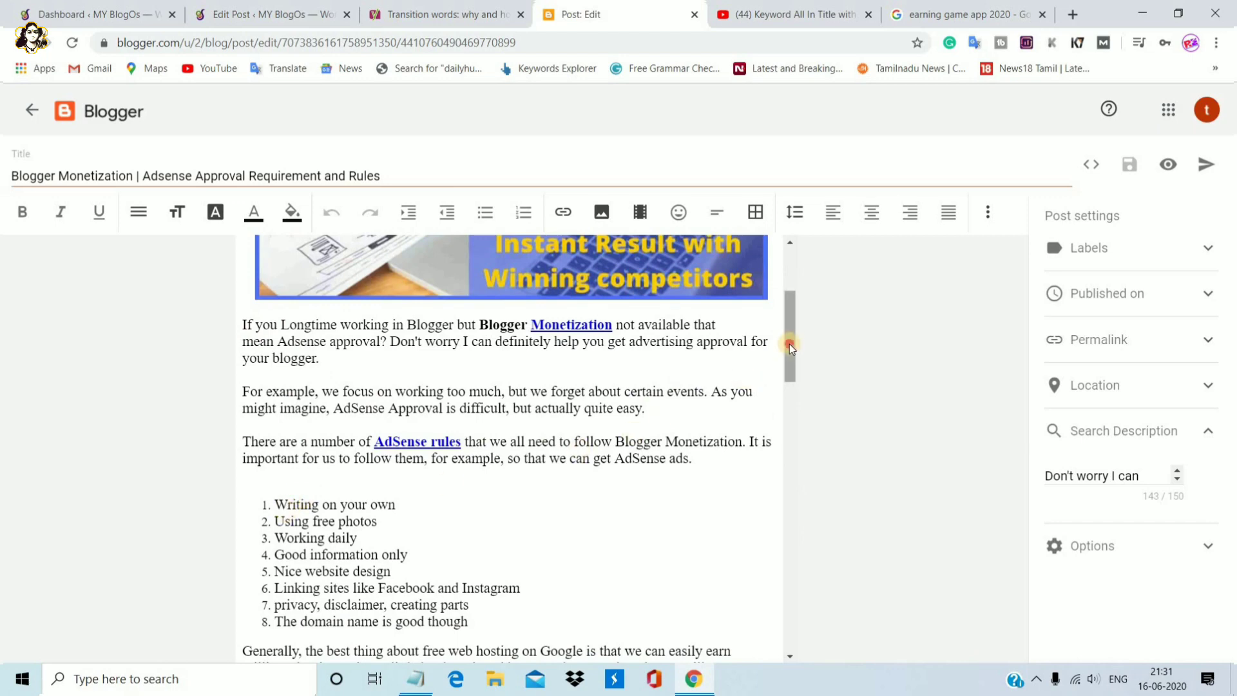
left_click_drag(790, 343, 786, 384)
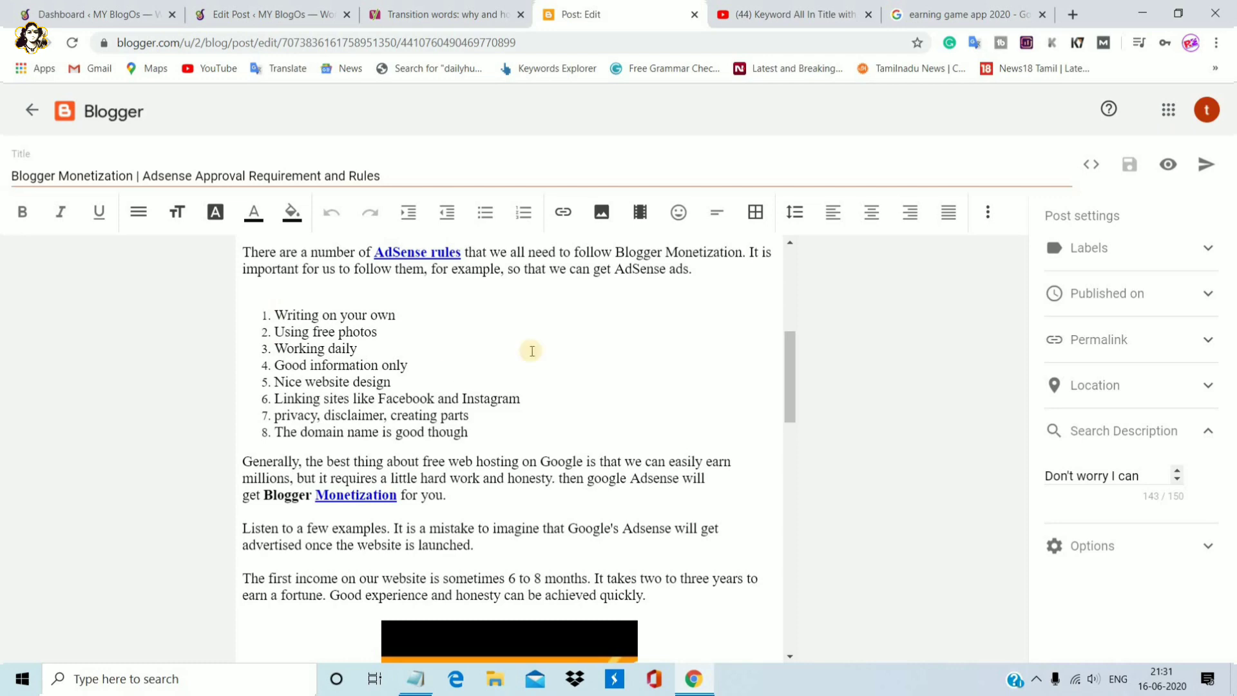
Step: Review the Google results for "earning game app 2020" and open the featured "[Top 12] Instant Free PayTM Cash Giving Apps 2020" result in a new tab
left_click(1009, 6)
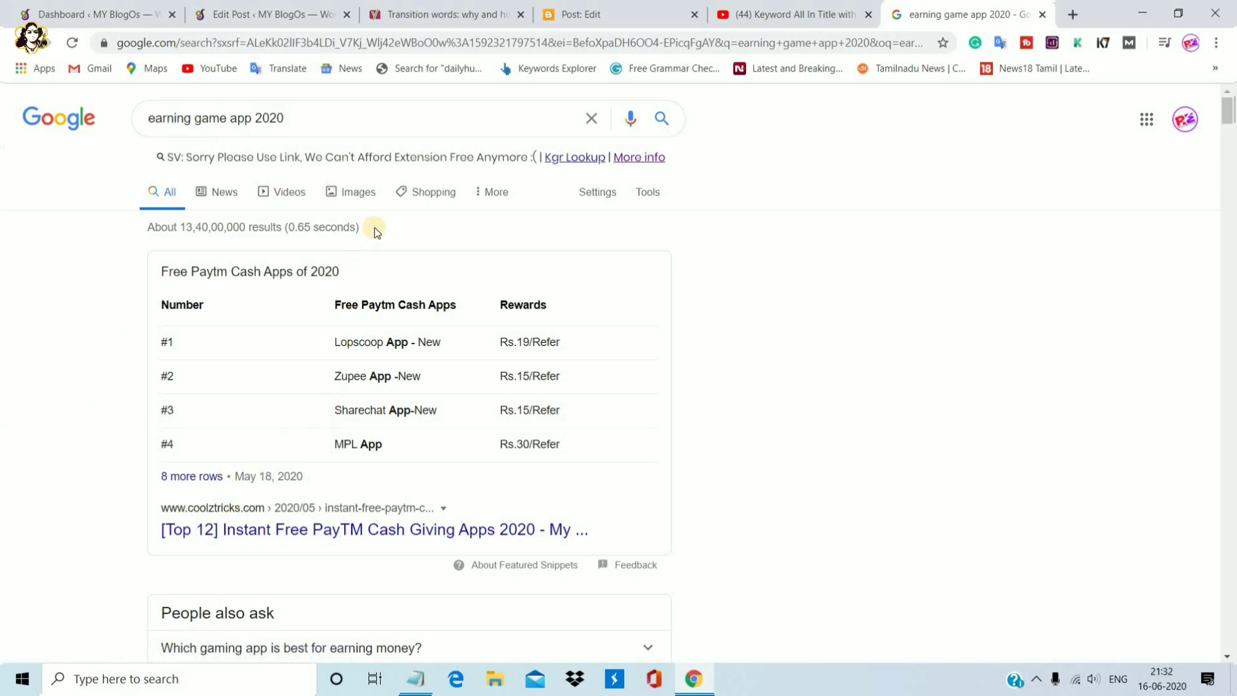
scroll(62, 470, "down", 6)
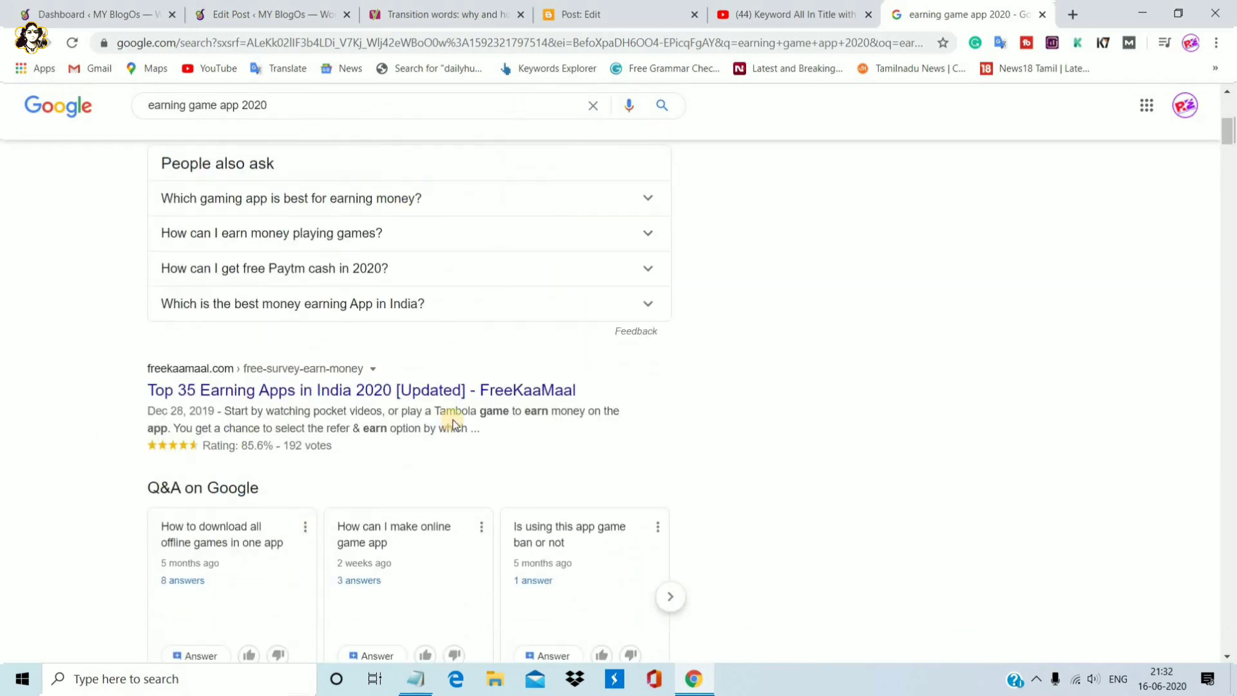
scroll(3, 365, "up", 6)
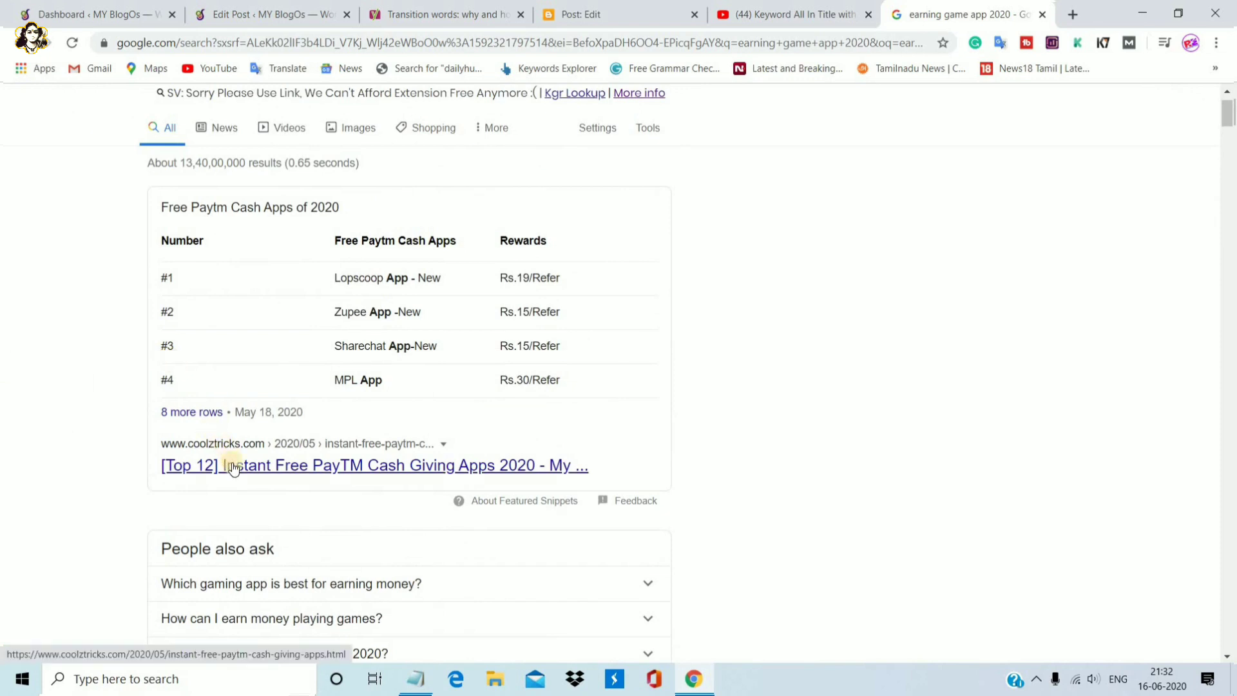
right_click(232, 461)
left_click(288, 475)
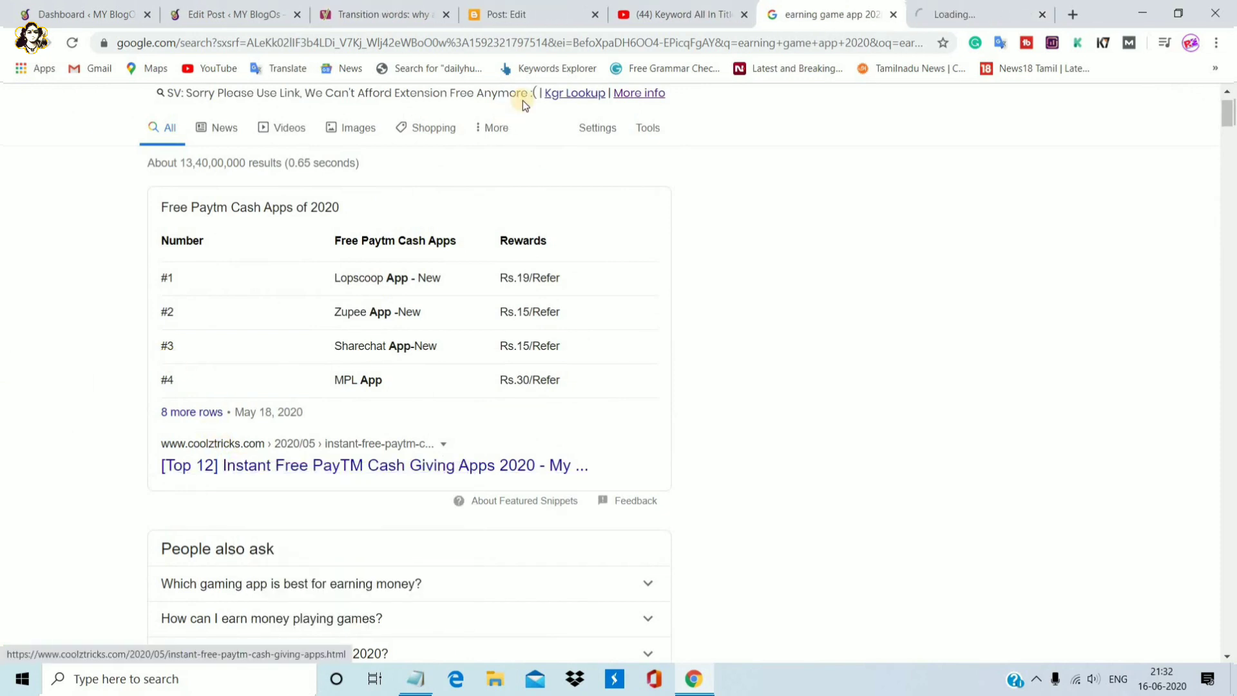
Step: Return to the Blogger post and examine its body, including the website claims heading and bullet list, ending back at the opening image
left_click(560, 8)
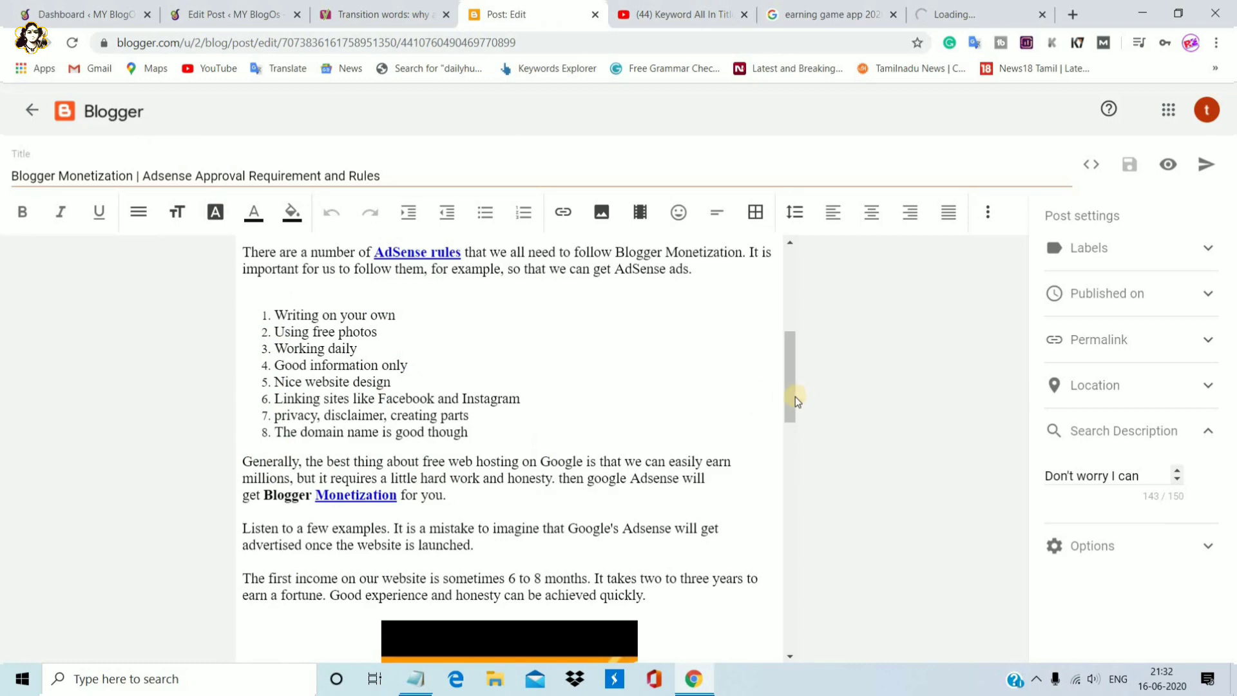
left_click_drag(795, 396, 786, 540)
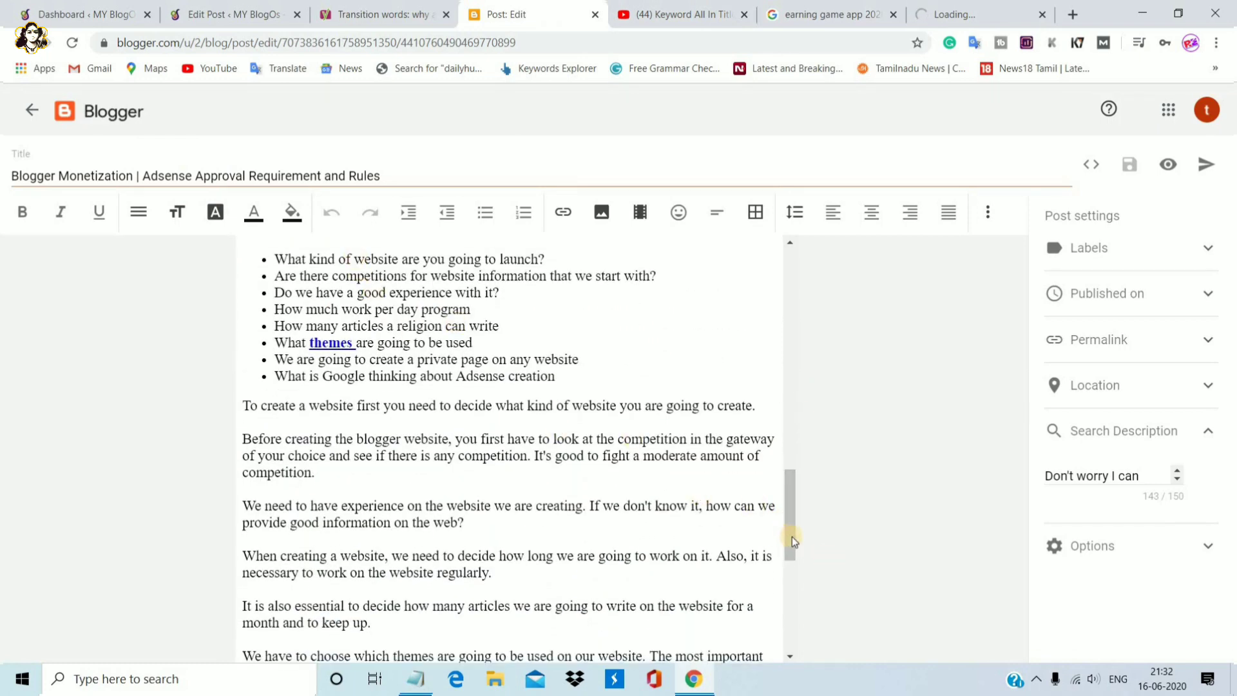
left_click_drag(796, 446, 791, 499)
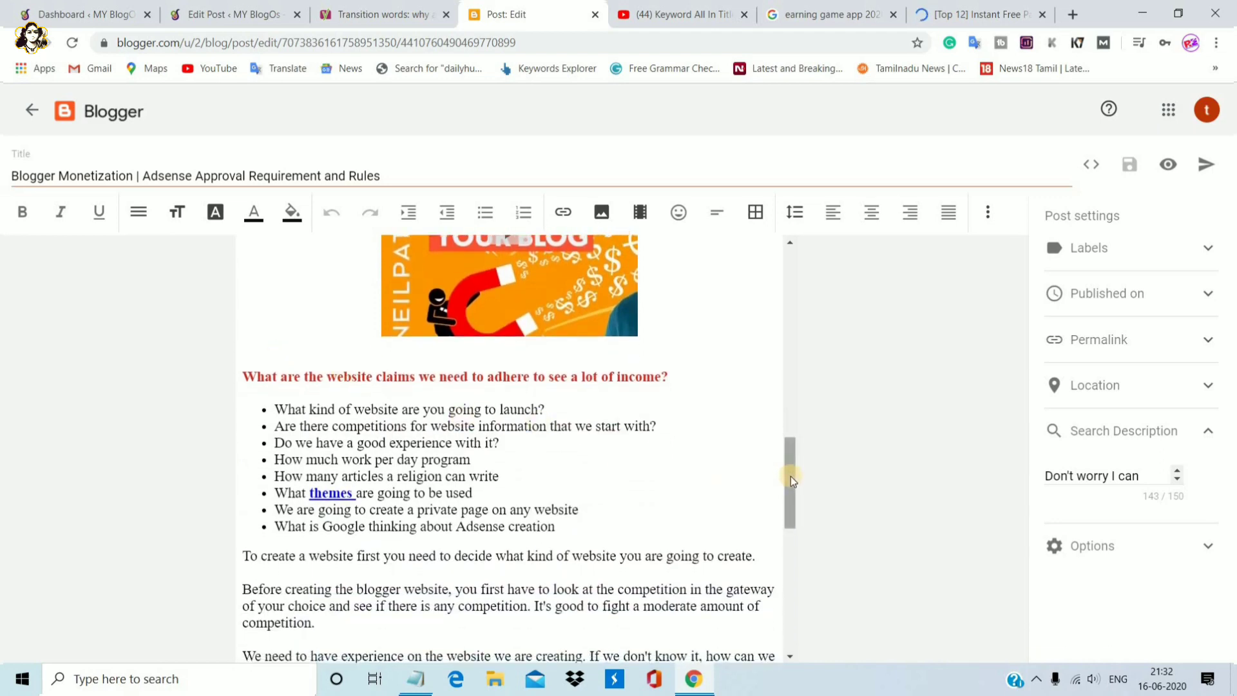
left_click(790, 316)
left_click_drag(790, 316, 790, 280)
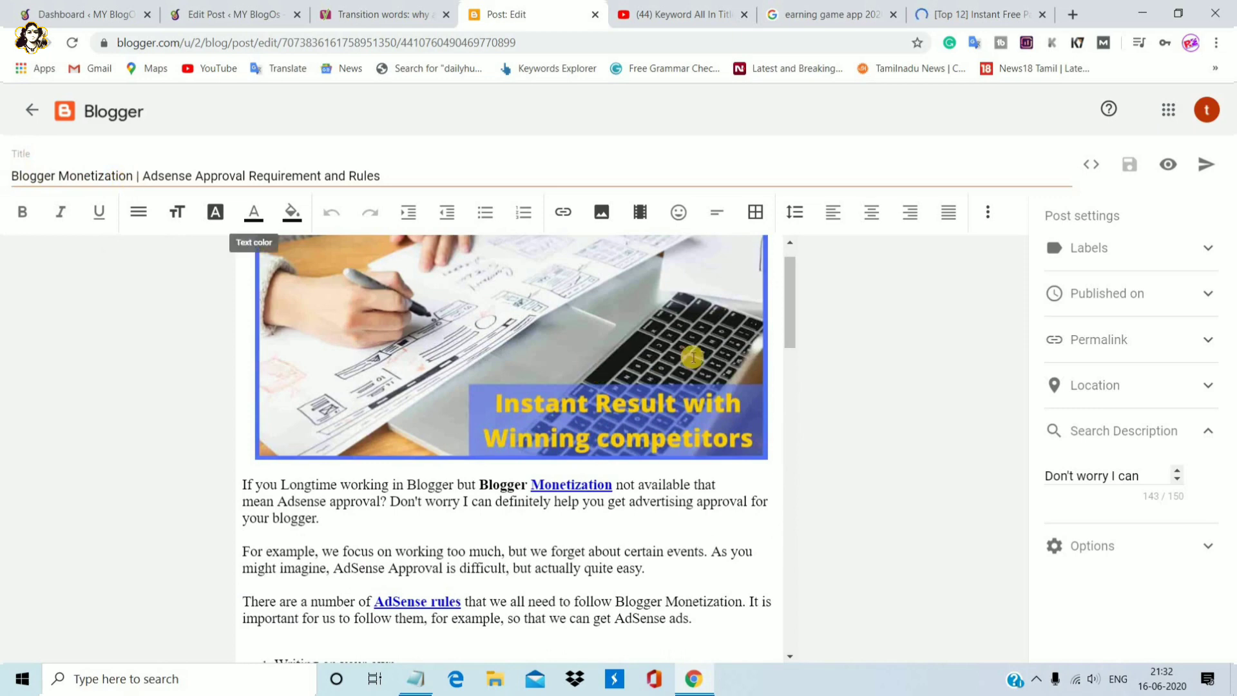
left_click_drag(792, 327, 787, 230)
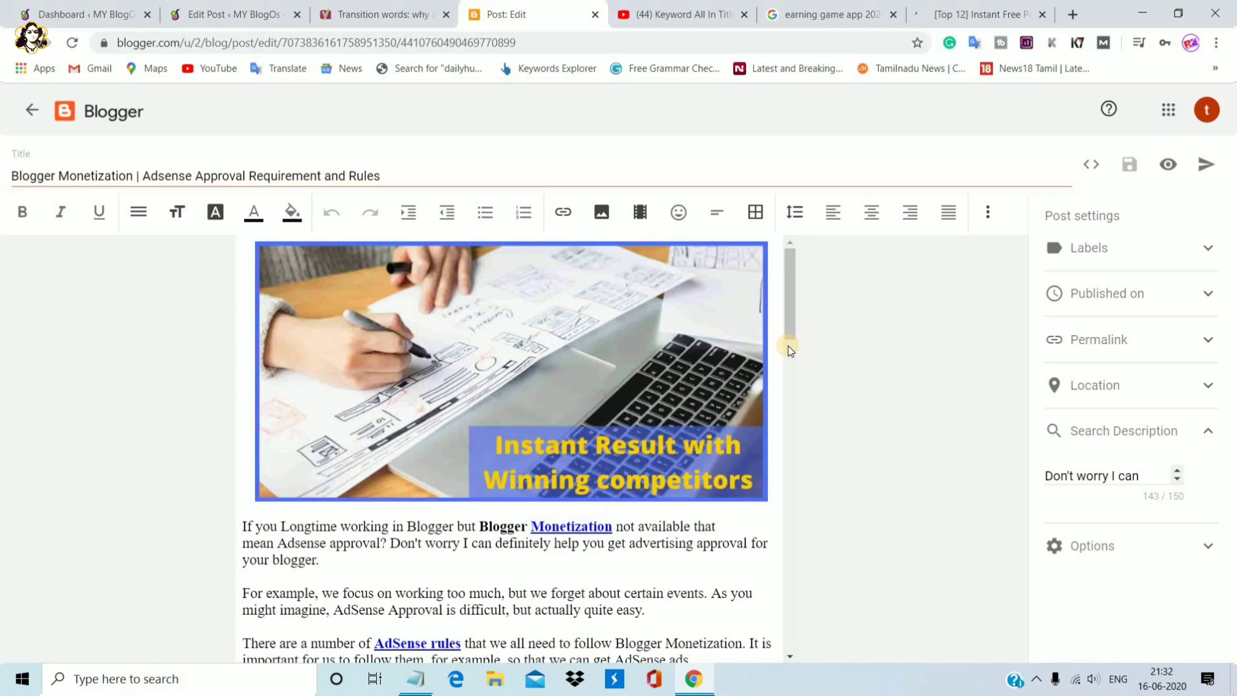
left_click_drag(793, 326, 501, 163)
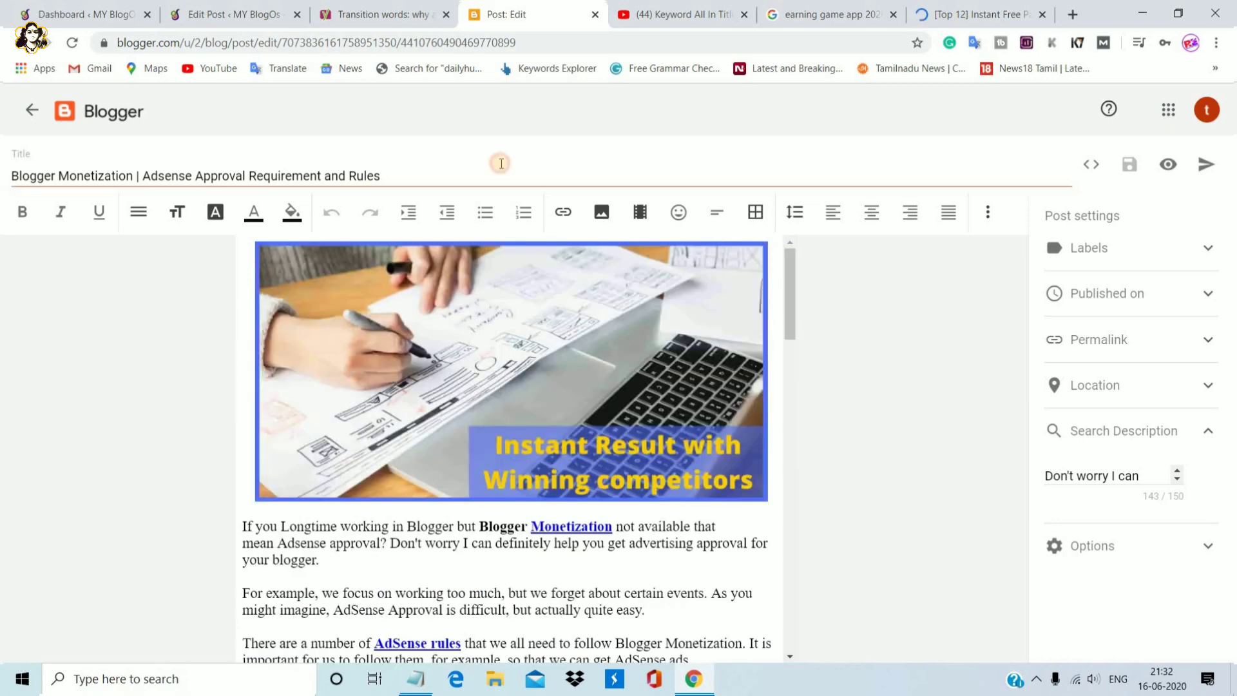
Step: Check the WordPress post's word count and document outline in the content structure details, and close them
left_click(234, 9)
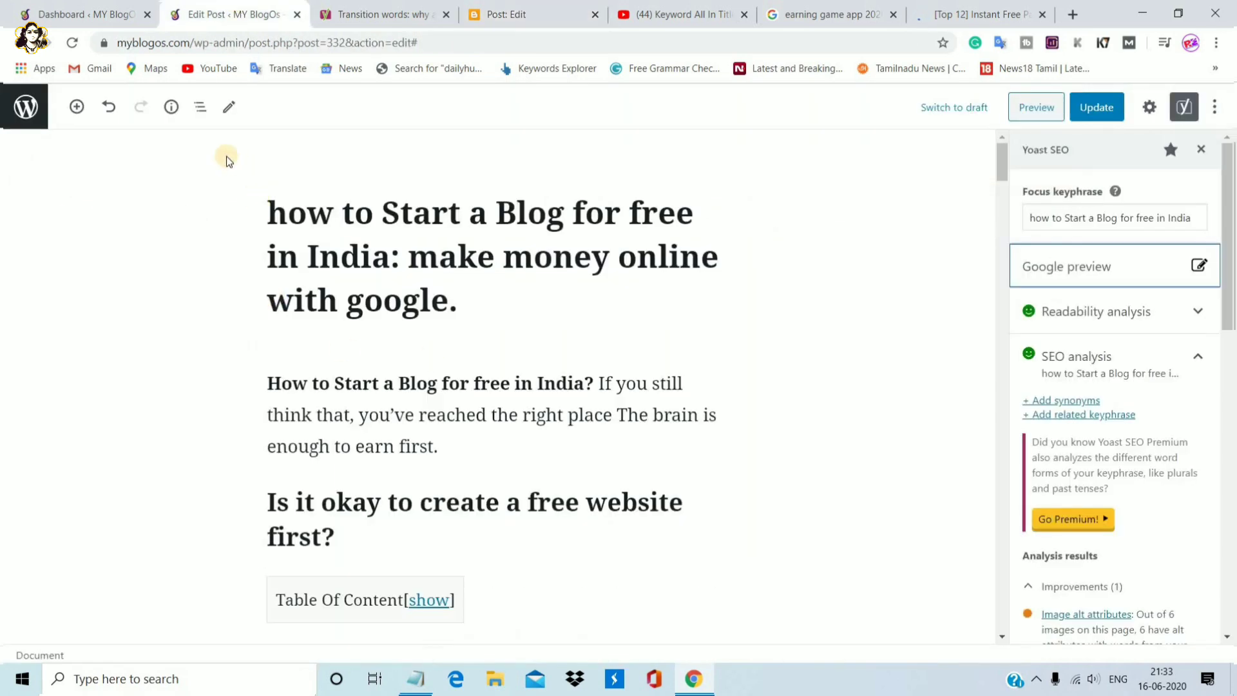
left_click(170, 107)
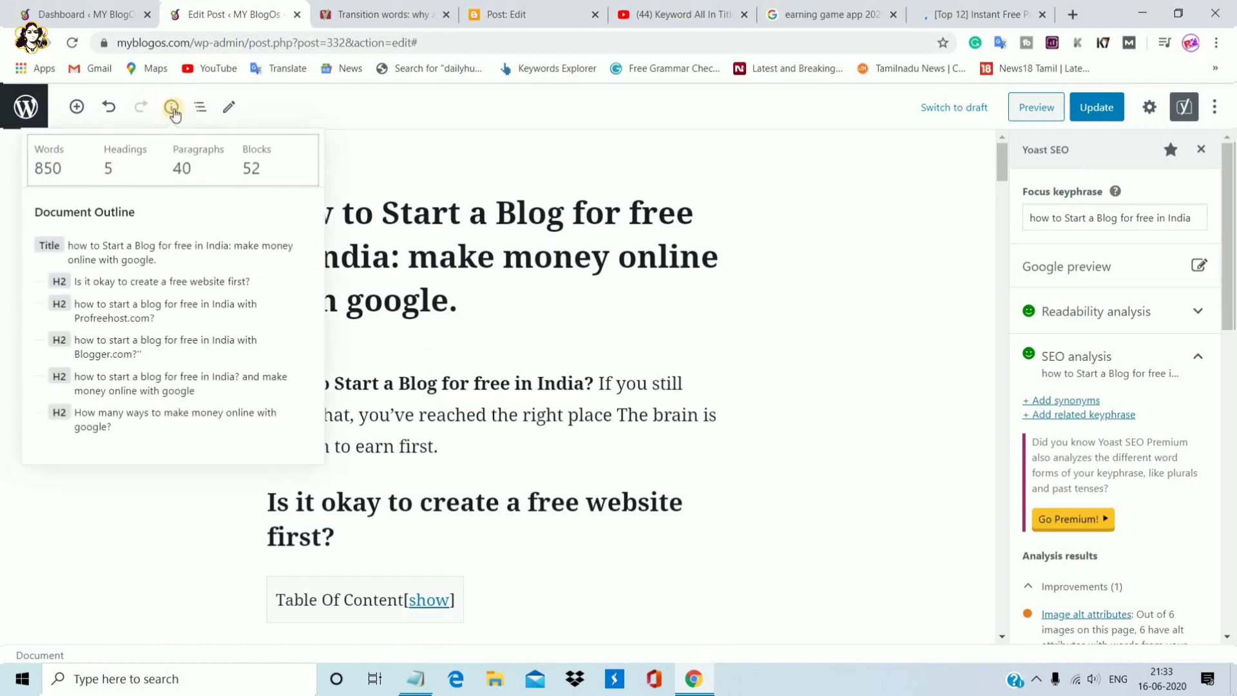
left_click(171, 108)
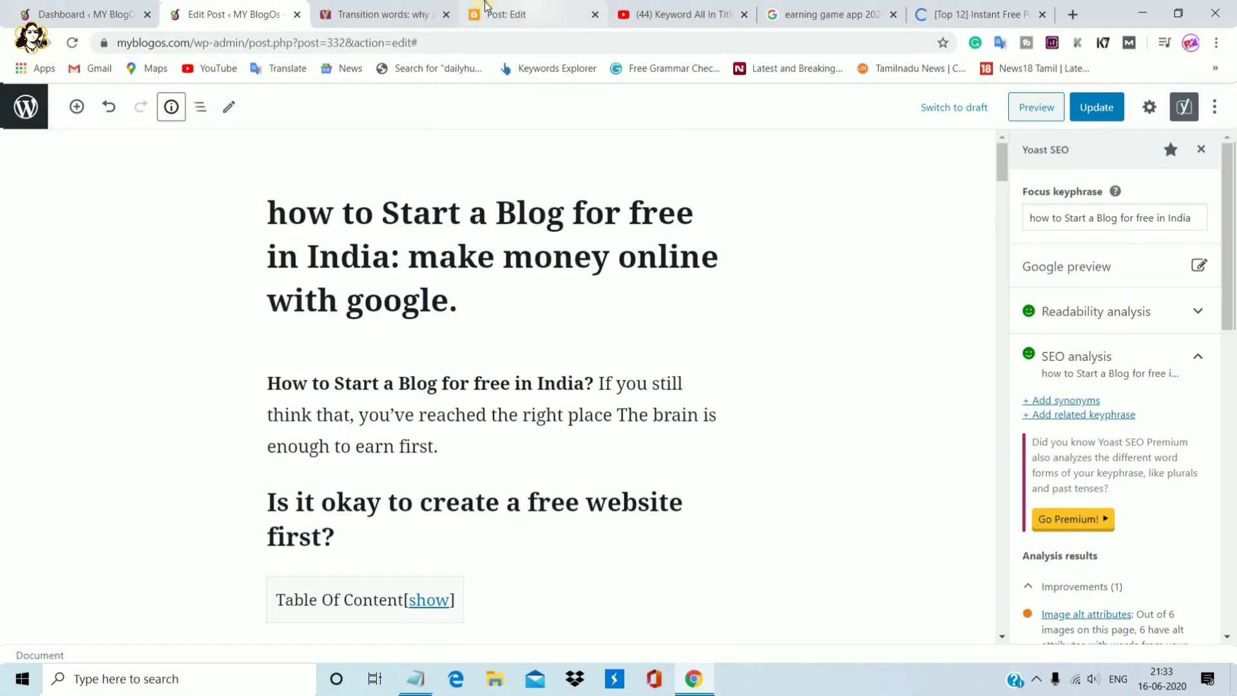
Step: Read the Blogger post through to its closing paragraph and return to the "Blogger Monetization" keyword in the introduction
left_click(525, 8)
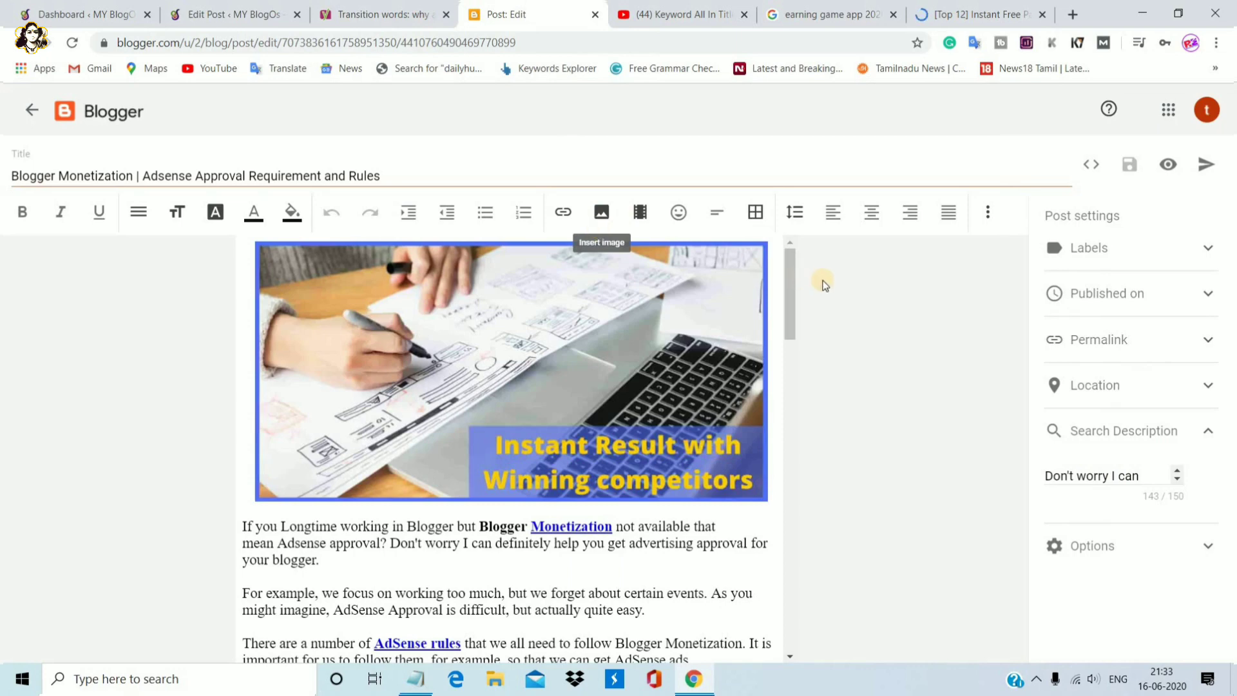
left_click_drag(794, 278, 773, 481)
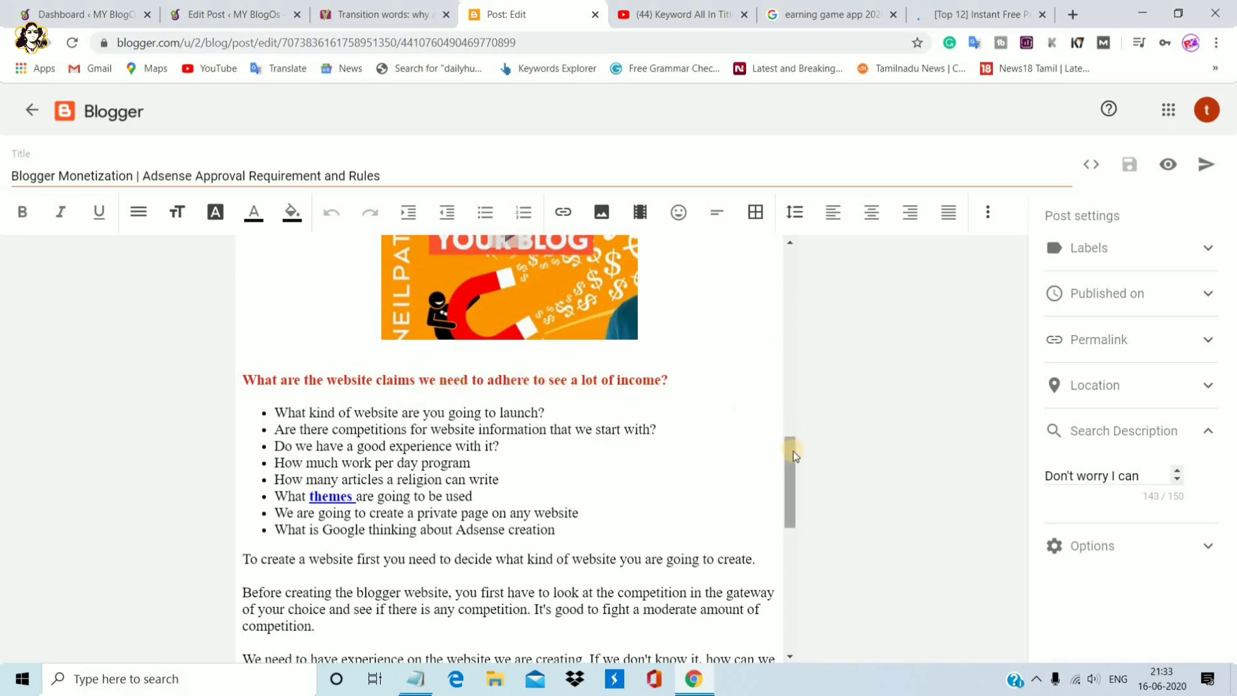
left_click_drag(794, 451, 797, 600)
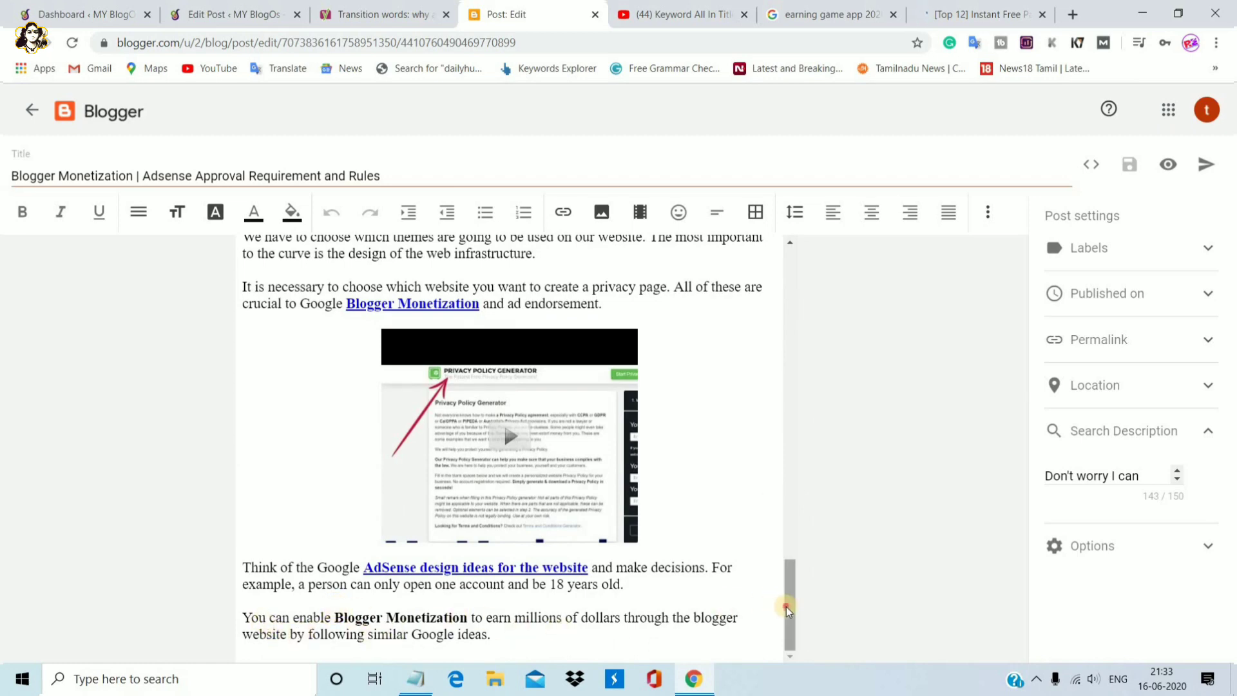
left_click_drag(788, 605, 776, 245)
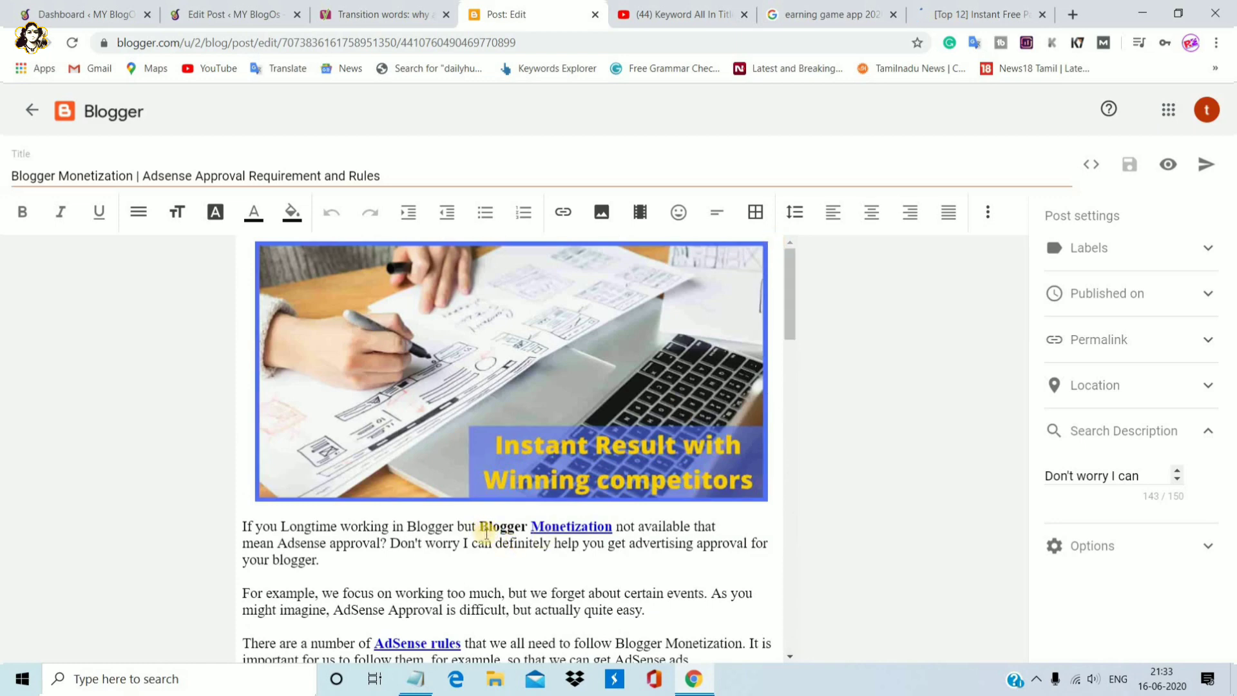
Step: Compare the WordPress post's title and introduction with the Blogger post, following the "Blogger Monetization" keyword through to the Blogger post's end
left_click(236, 13)
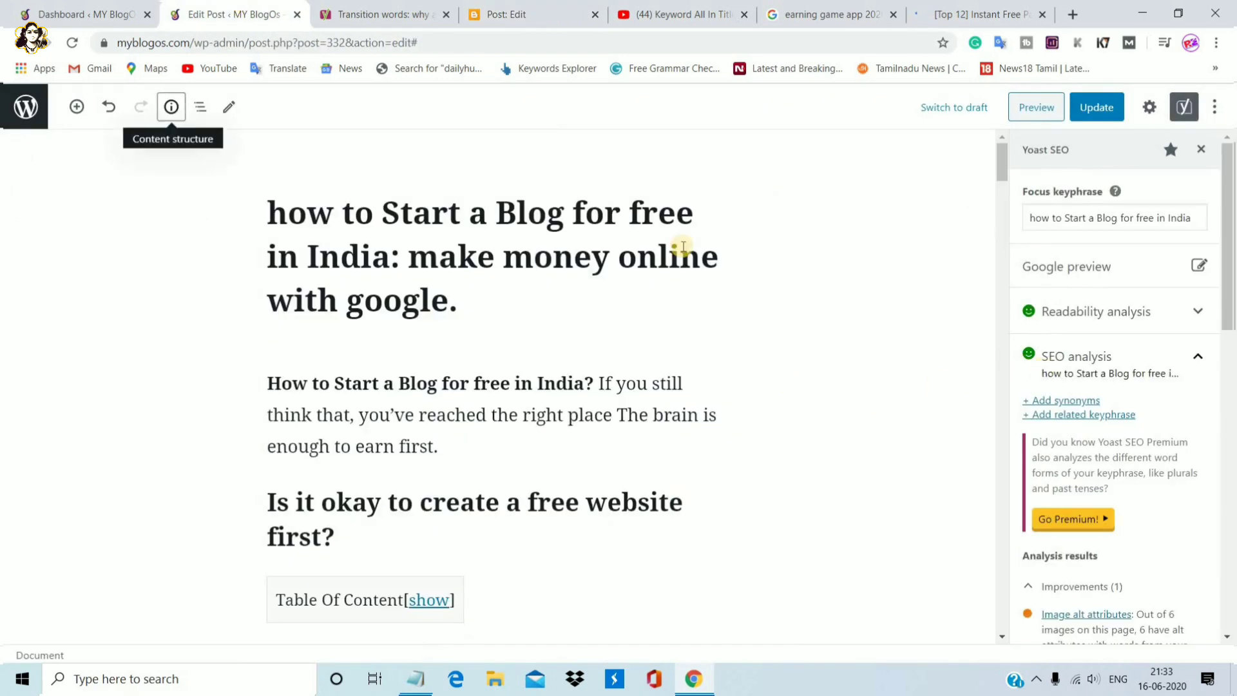
left_click(515, 14)
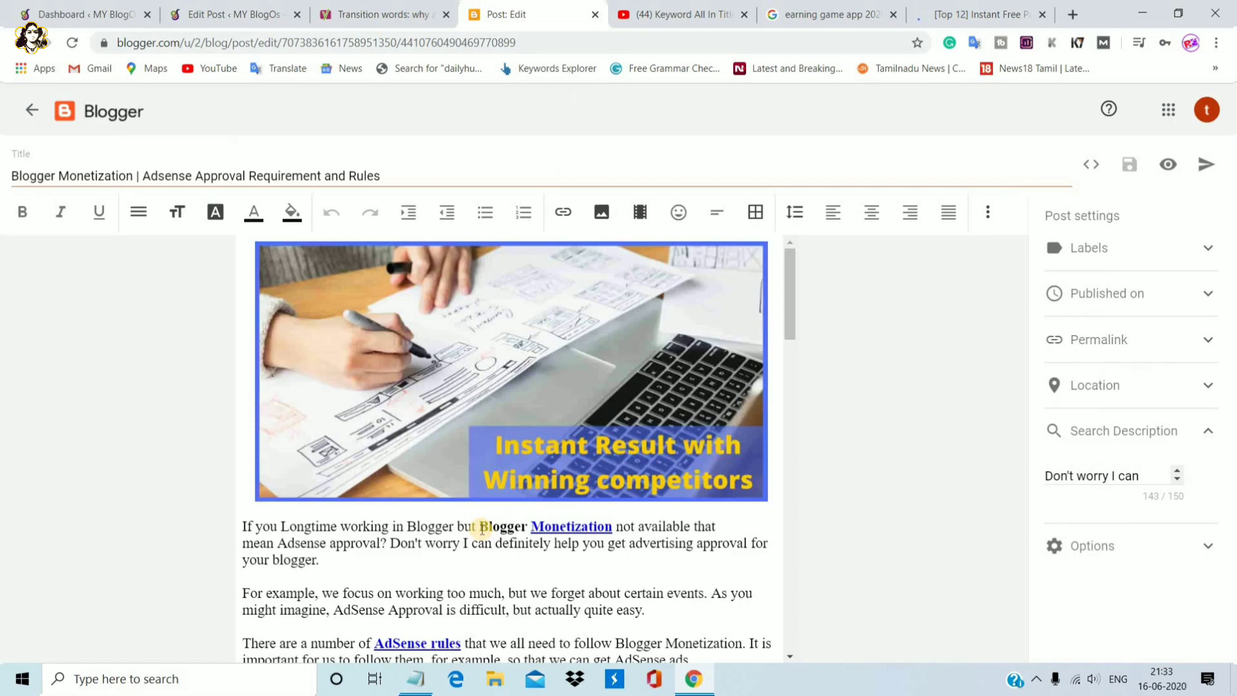
left_click_drag(786, 315, 781, 419)
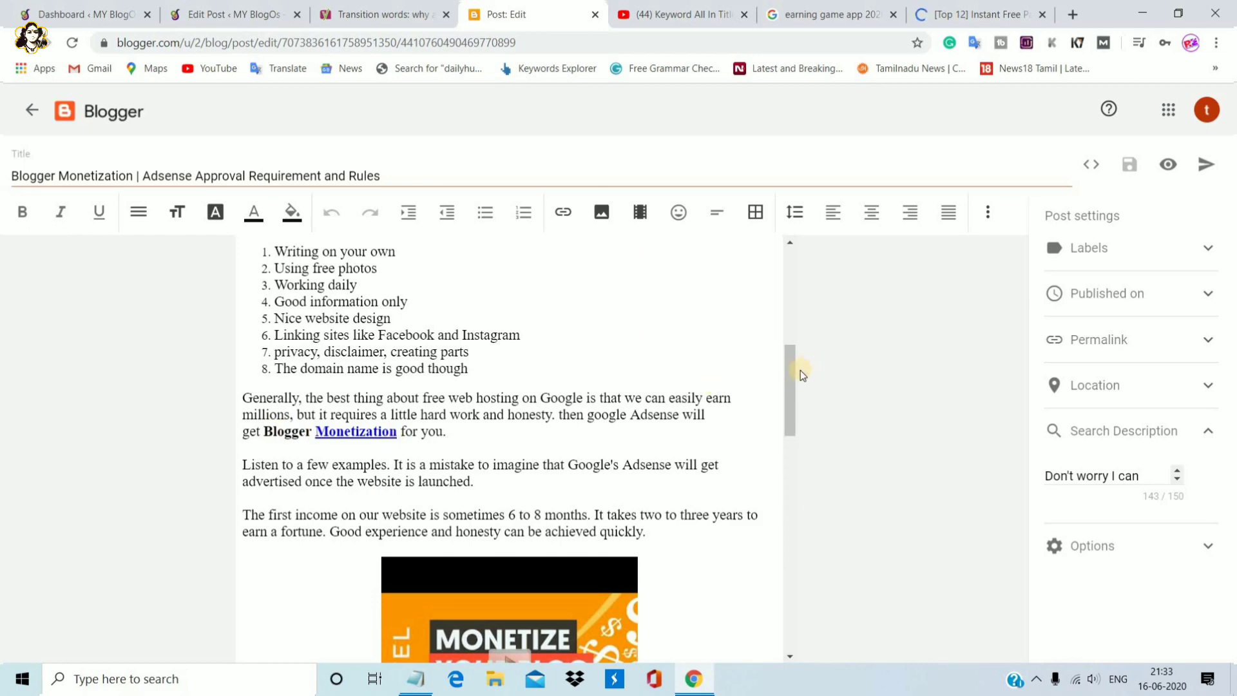
left_click_drag(791, 380, 799, 622)
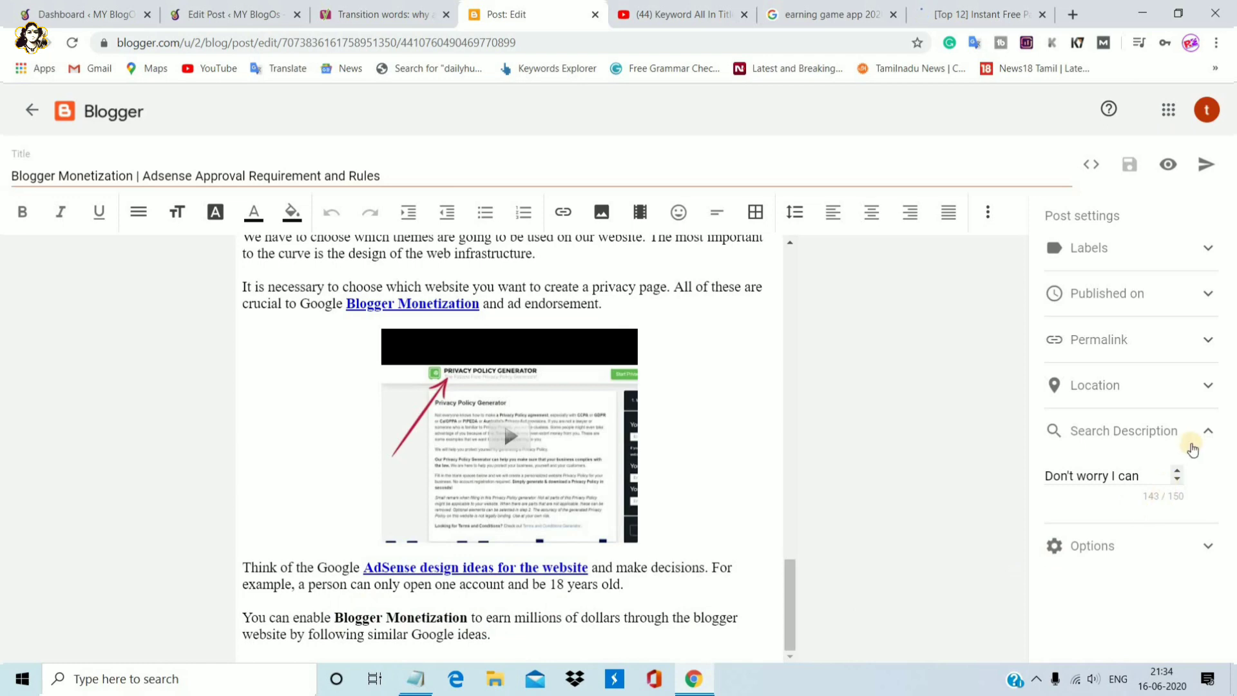
Step: Open the WordPress post's Google preview again, review its snippet, slug and meta description, and close it
left_click(287, 9)
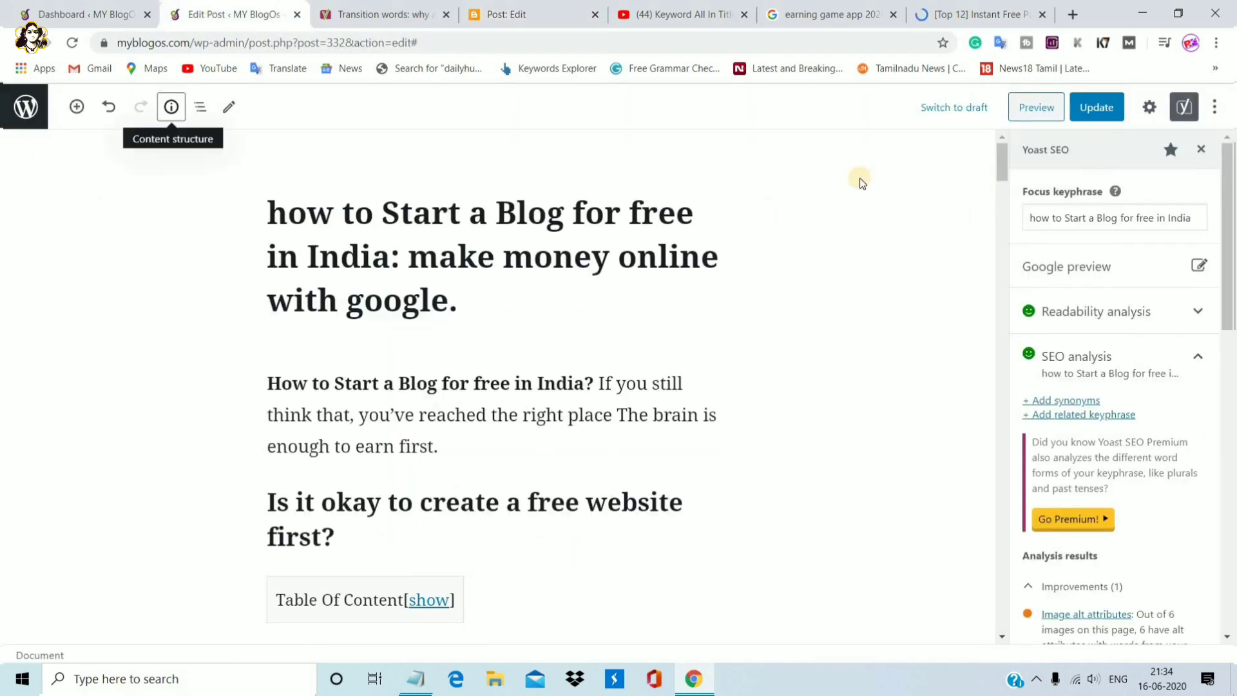
left_click(1198, 265)
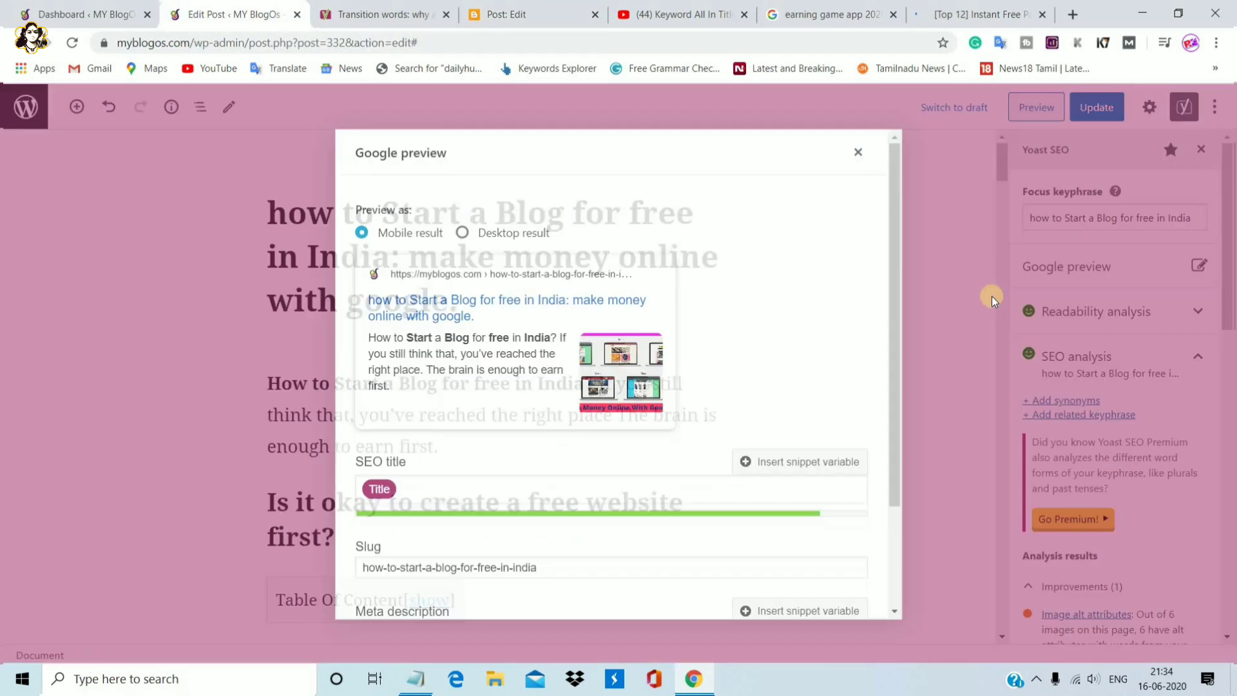
scroll(781, 478, "down", 2)
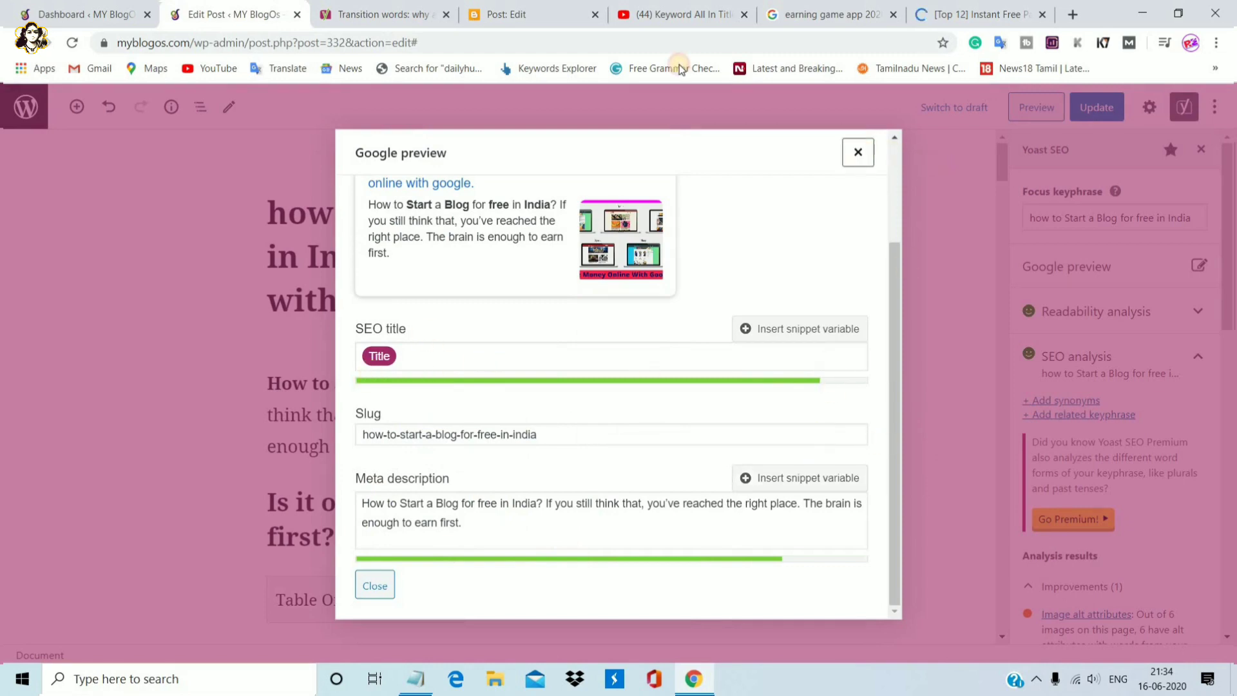
left_click(860, 154)
Step: Examine the featured snippet and FreeKaaMaal listing in the "earning game app 2020" results, and switch to the "Keyword All In Title" YouTube video
left_click(515, 15)
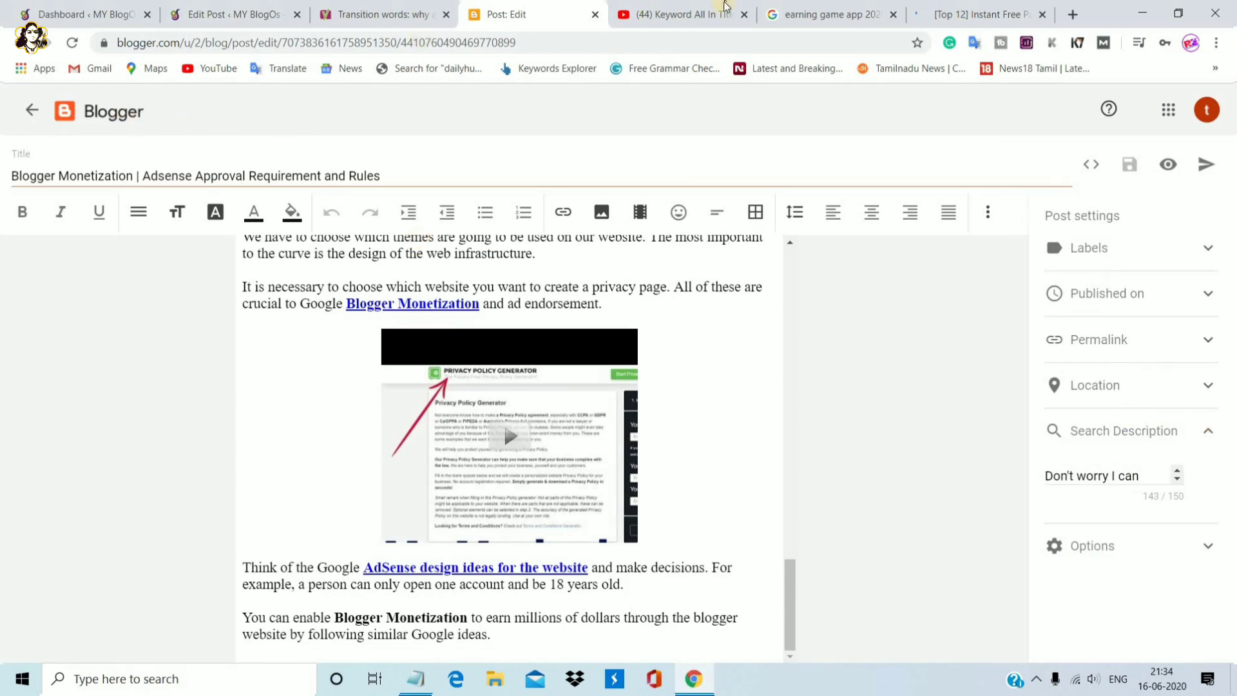
left_click(838, 13)
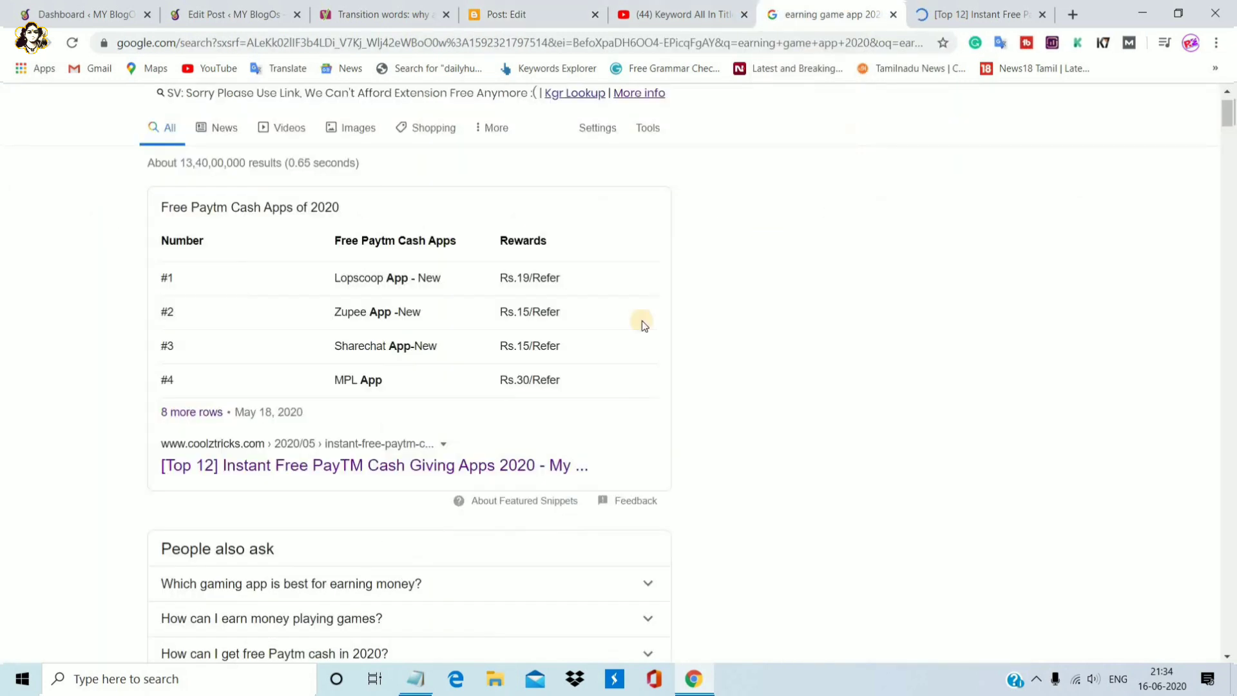
scroll(829, 406, "down", 1)
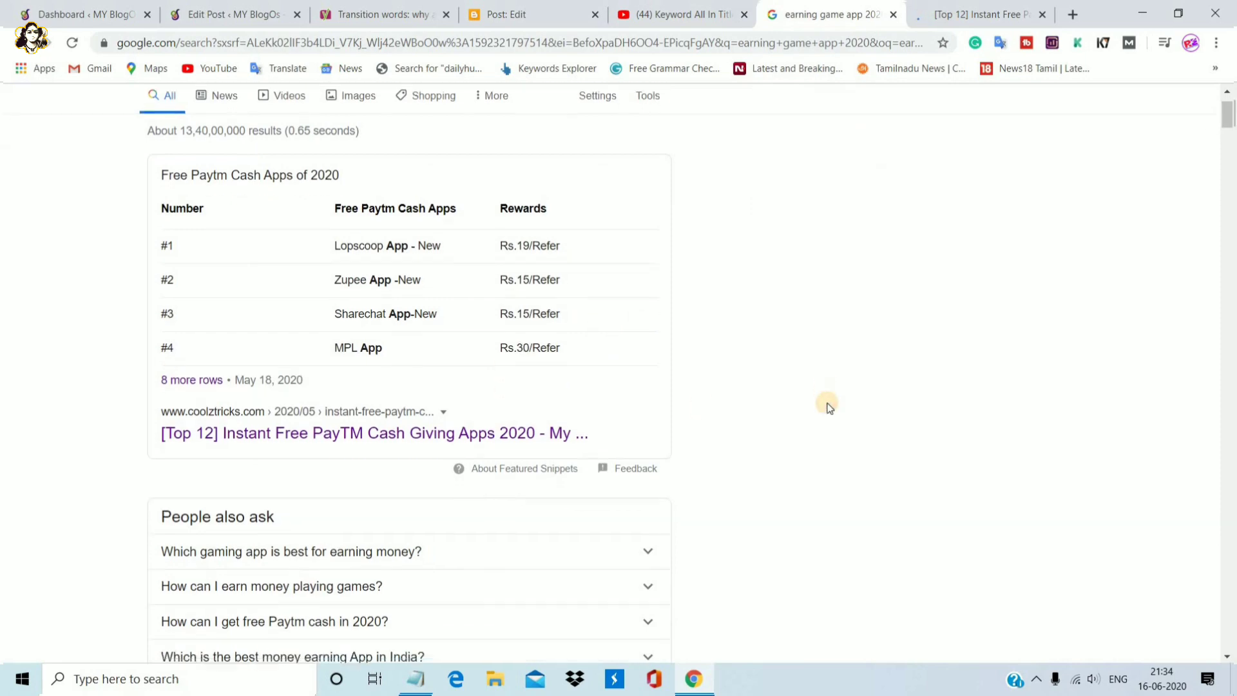
scroll(828, 406, "down", 7)
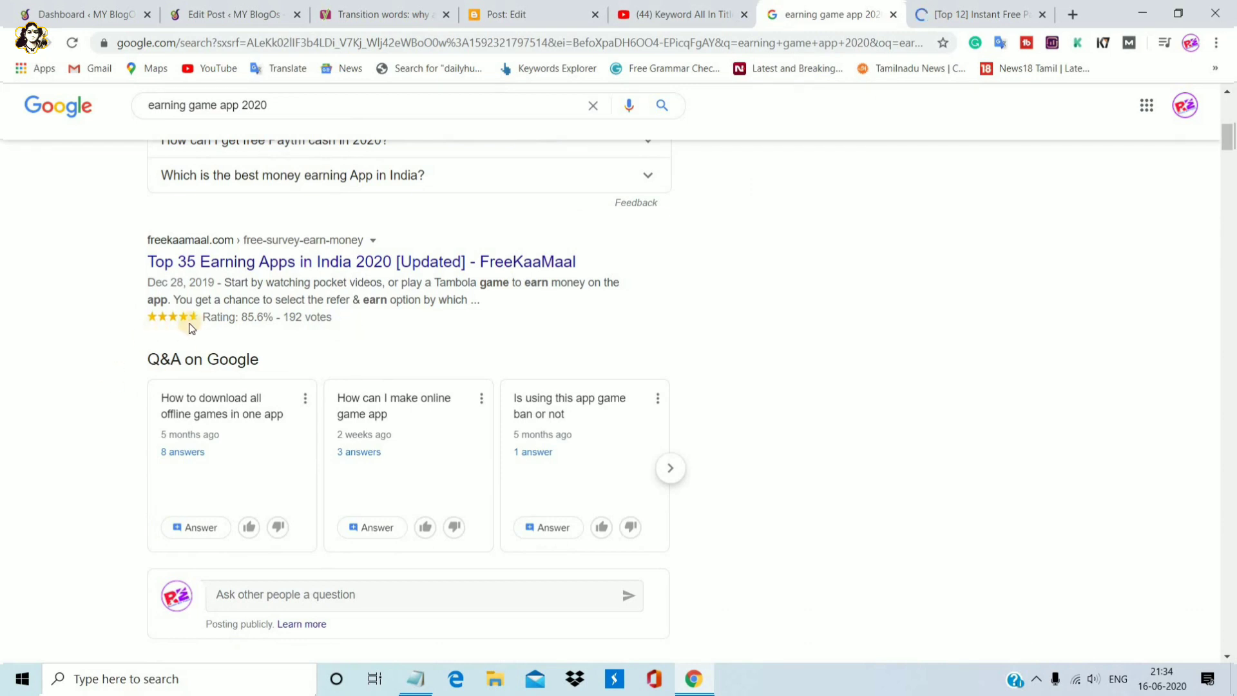
left_click(700, 8)
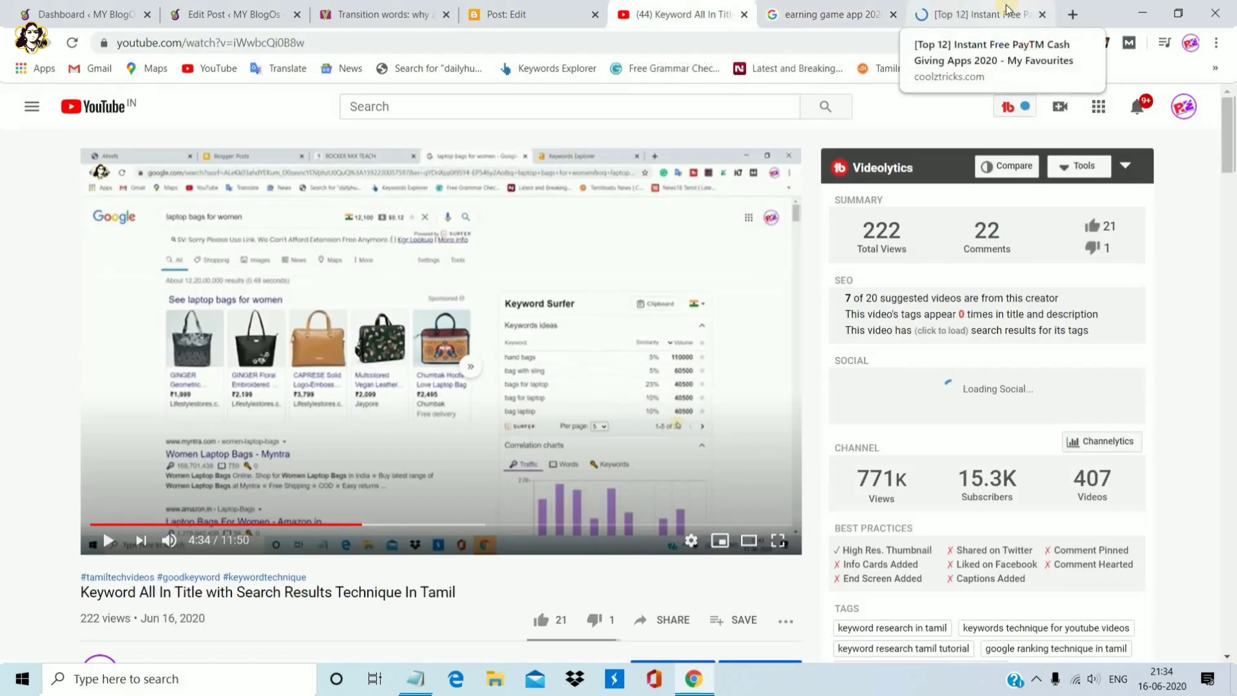
Step: Return to the Blogger post and check its search description and custom permalink settings, collapsing each section when done
left_click(432, 7)
left_click(545, 8)
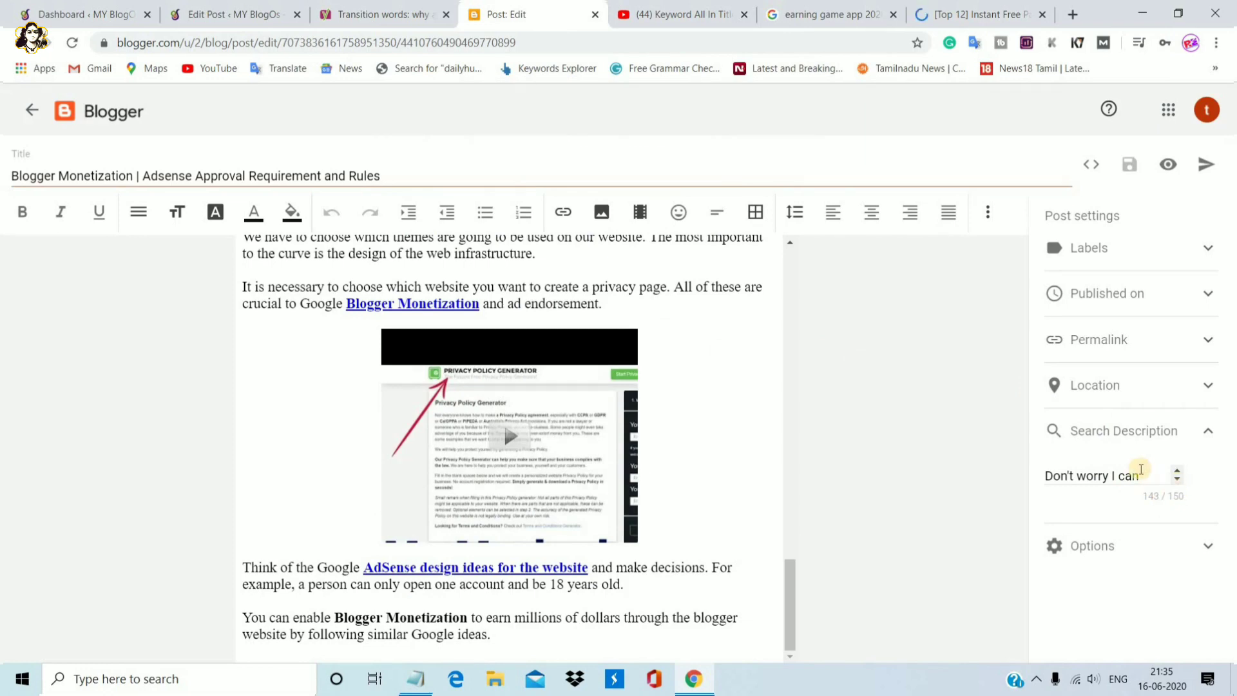
left_click(1210, 431)
left_click(1149, 348)
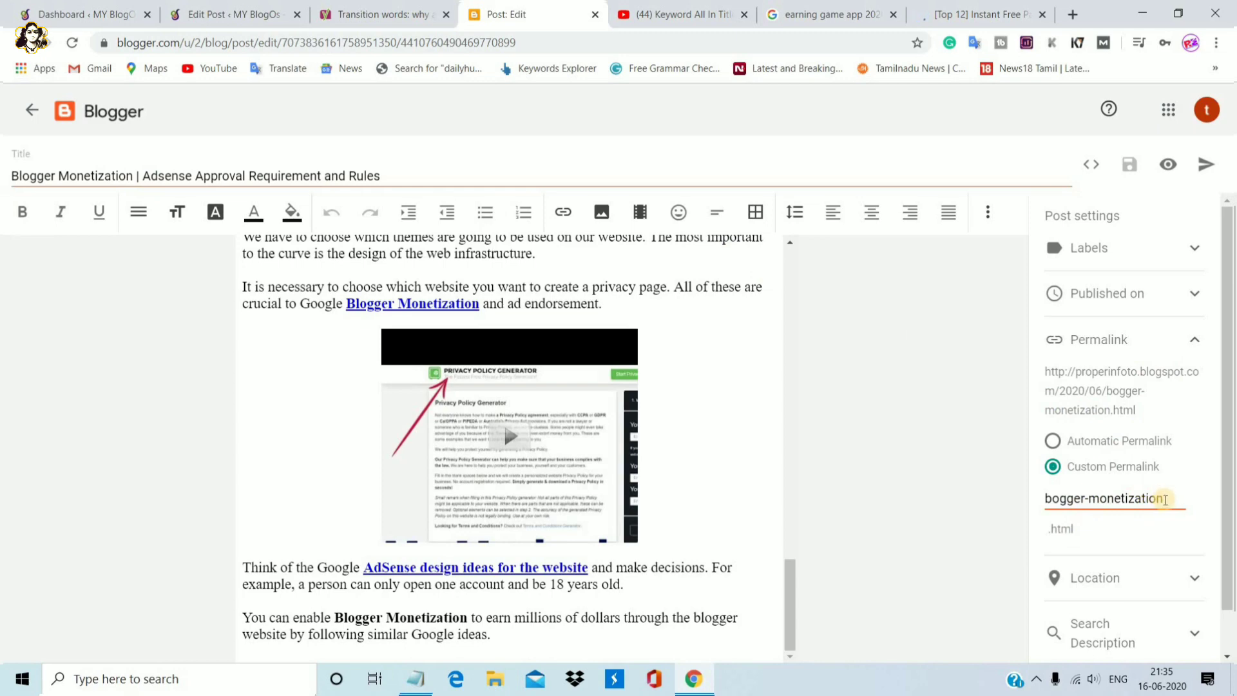
left_click(1194, 340)
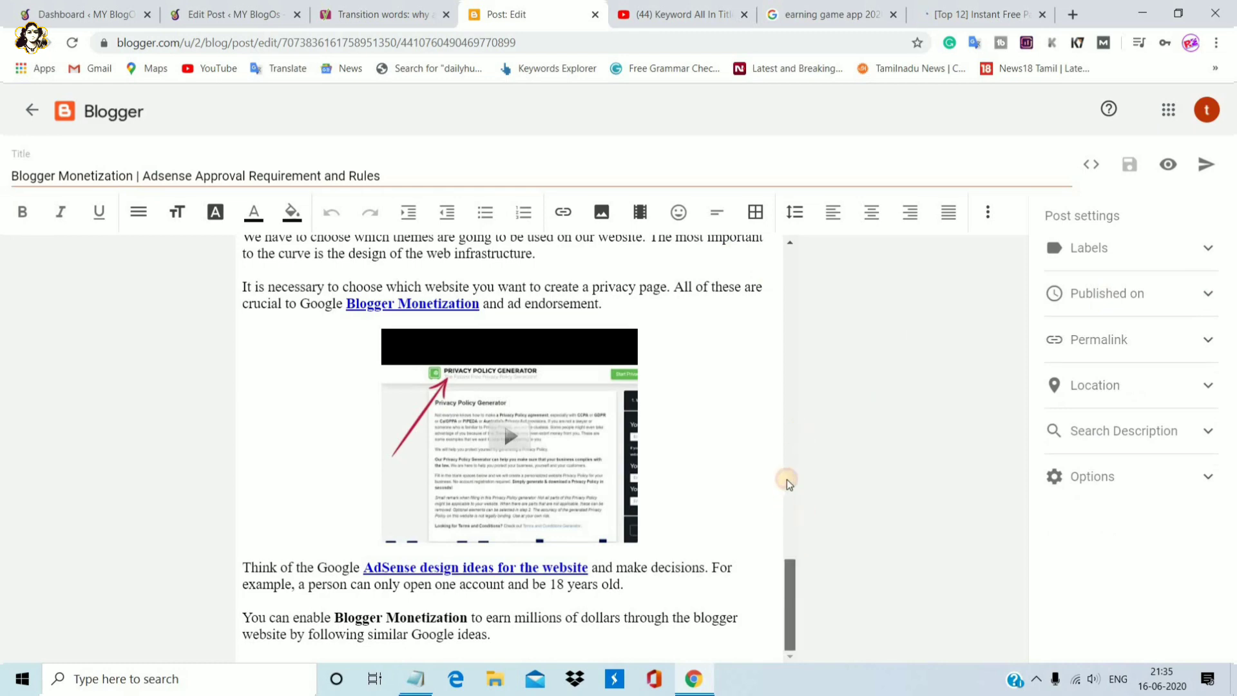
Step: Review the Blogger post from its header image through the numbered AdSense rules to the red website-claims heading
left_click_drag(788, 482, 782, 232)
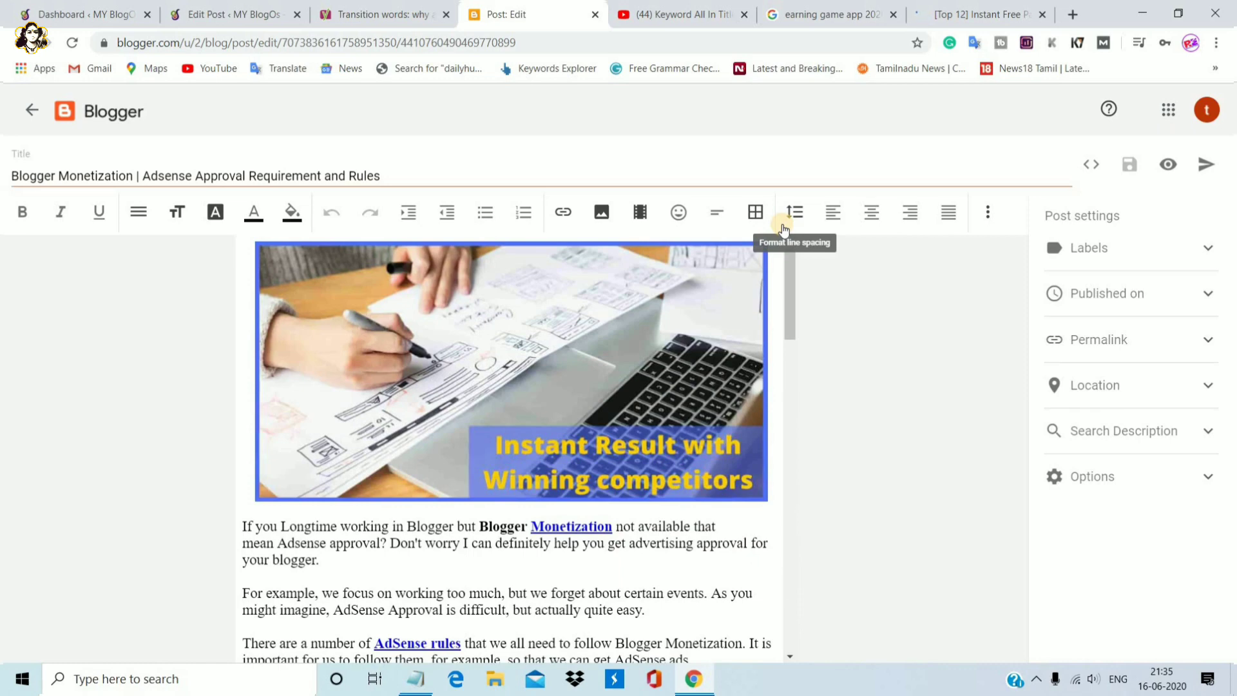
left_click_drag(791, 289, 777, 382)
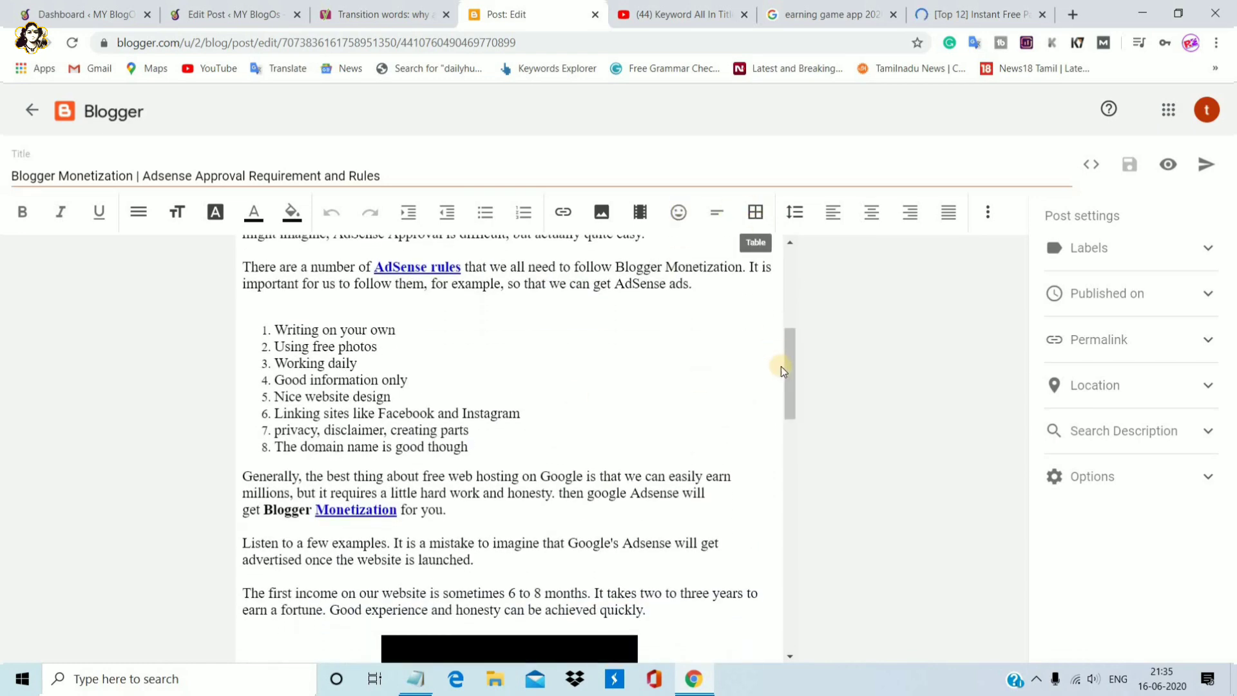
left_click_drag(791, 396, 777, 455)
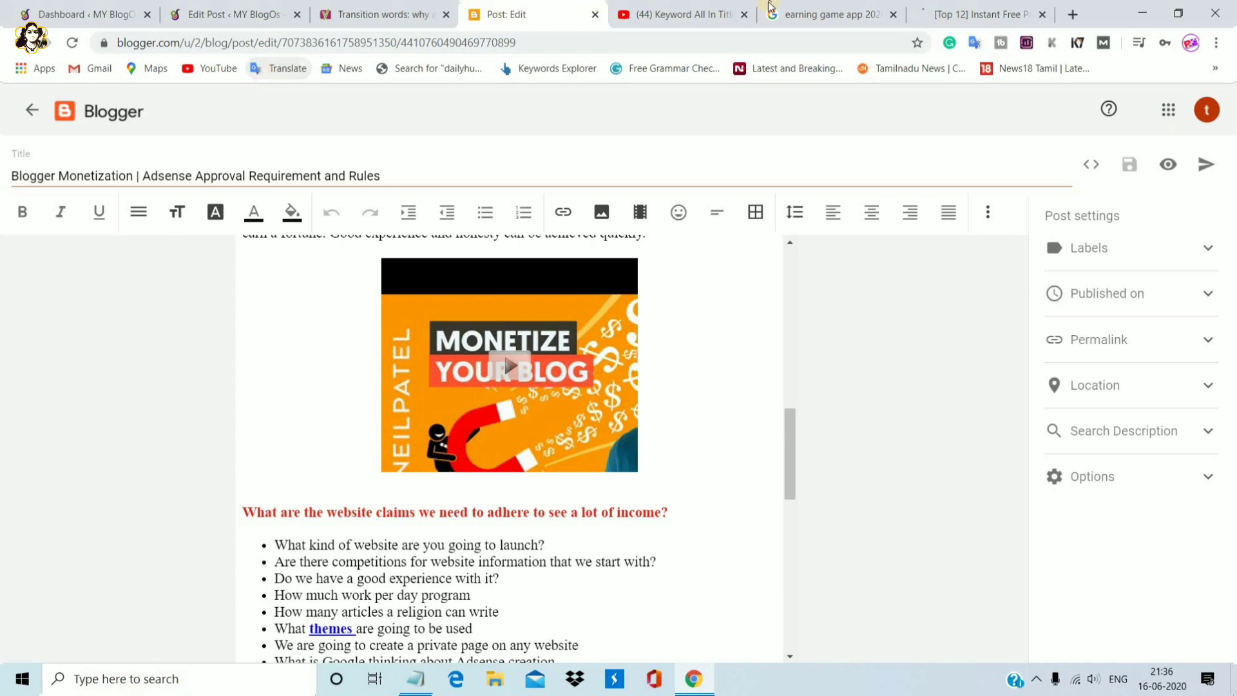
Step: Switch to the CoolzTricks article on free PayTM cash apps and expand its table of contents
left_click(959, 9)
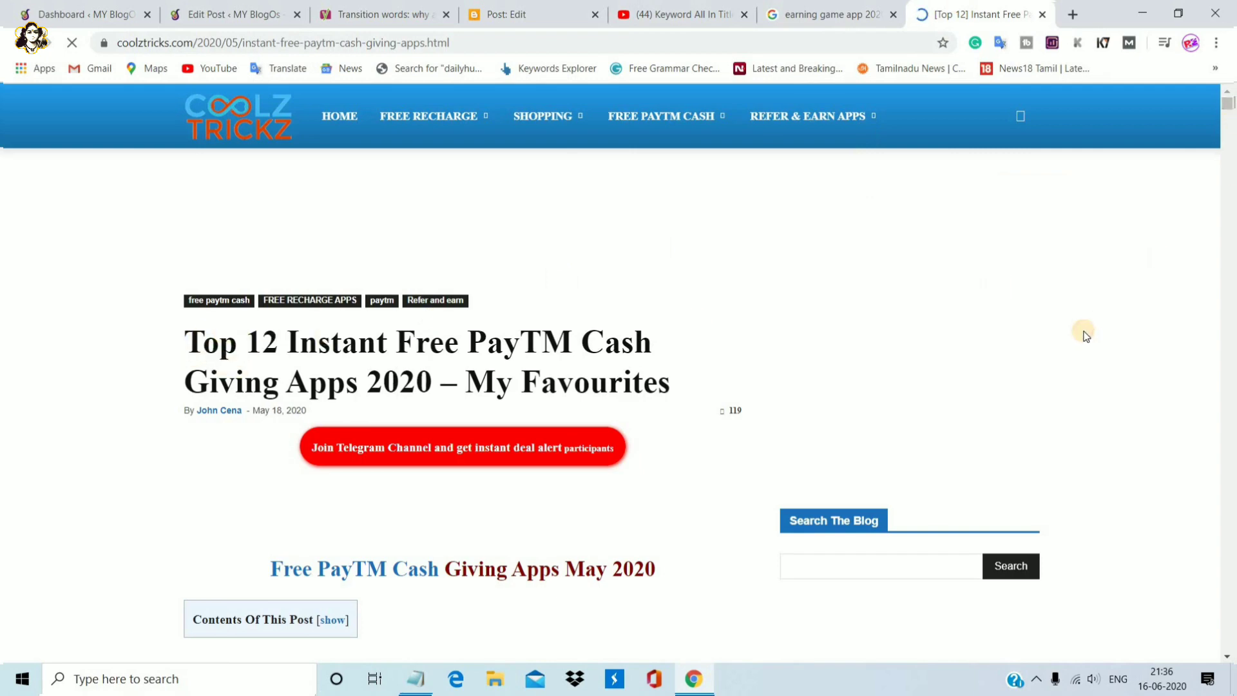
scroll(1087, 335, "down", 5)
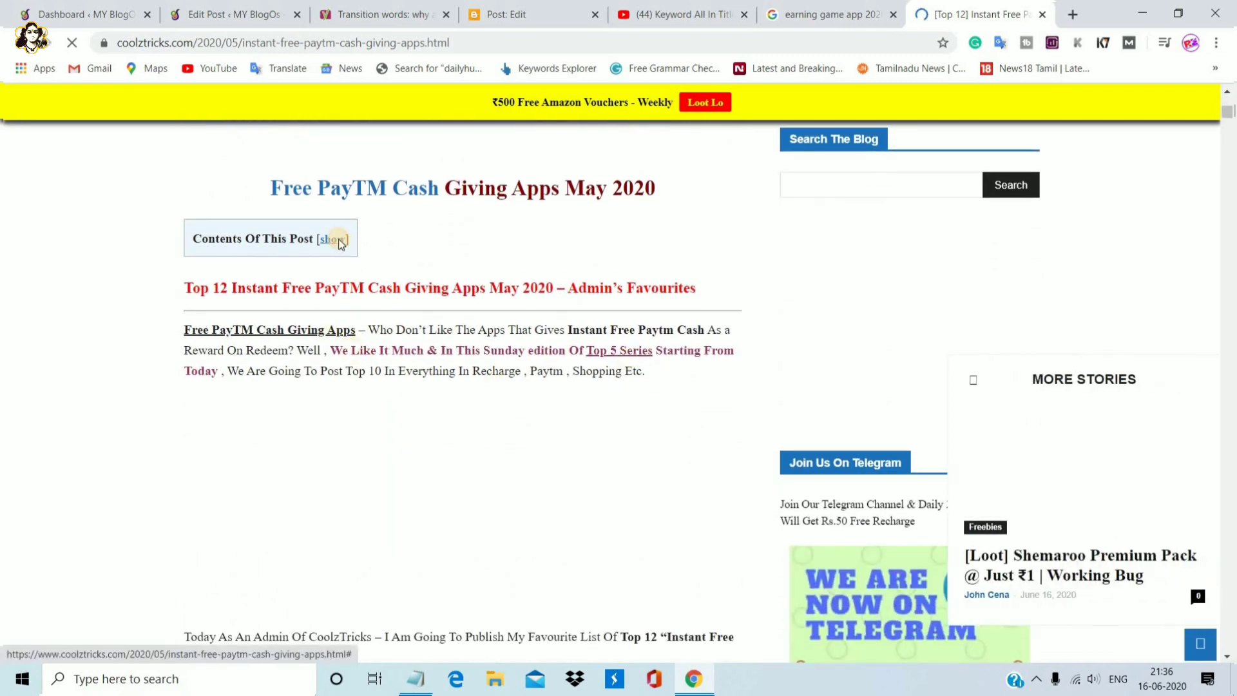
left_click(341, 244)
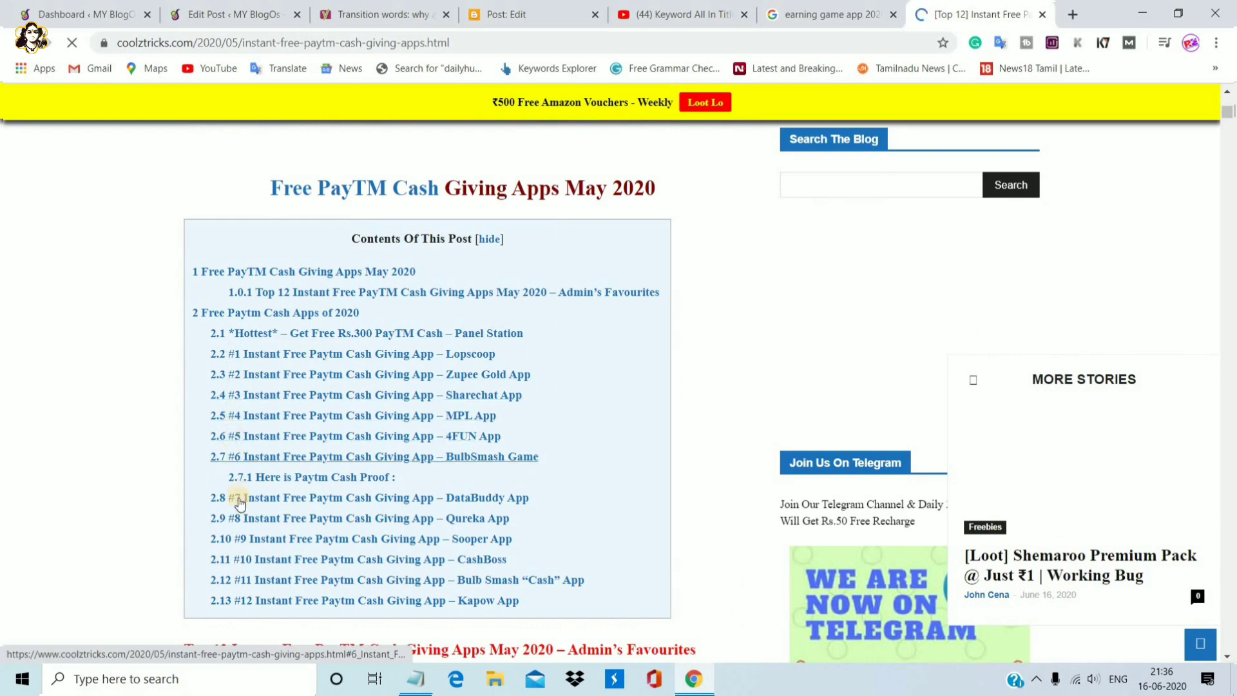
Step: Go back to the "earning game app 2020" results and review the "Free Paytm Cash Apps of 2020" featured snippet
left_click(825, 14)
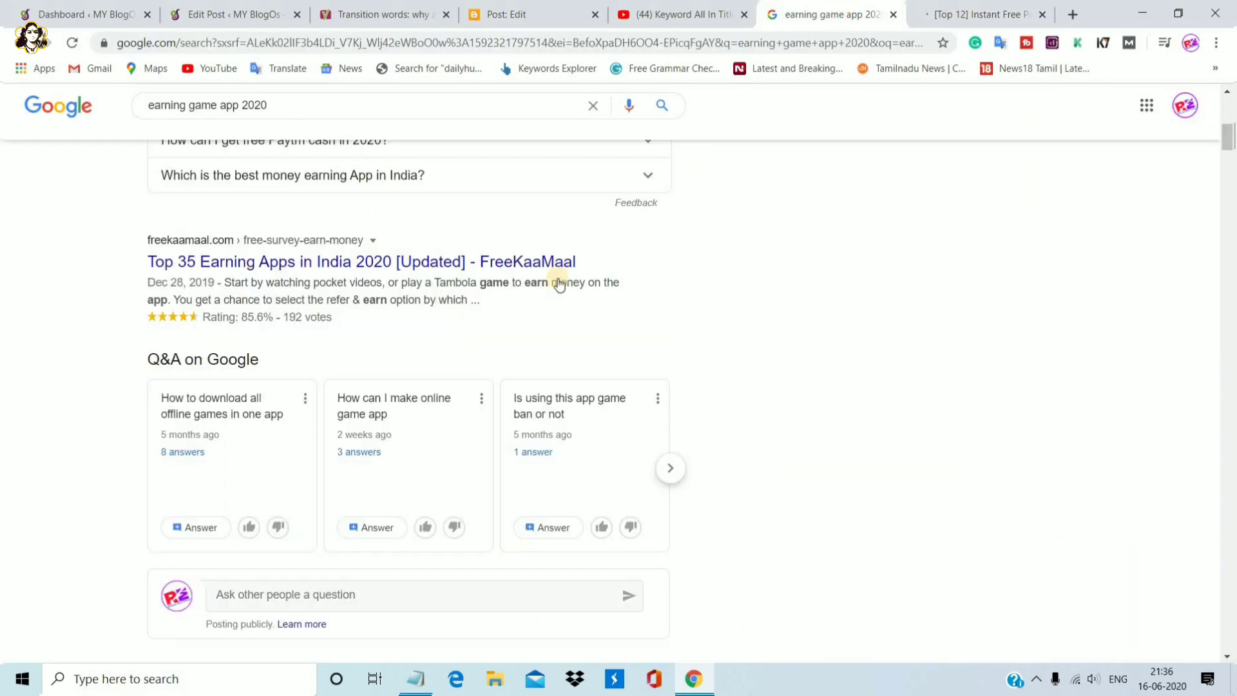
scroll(82, 371, "up", 1)
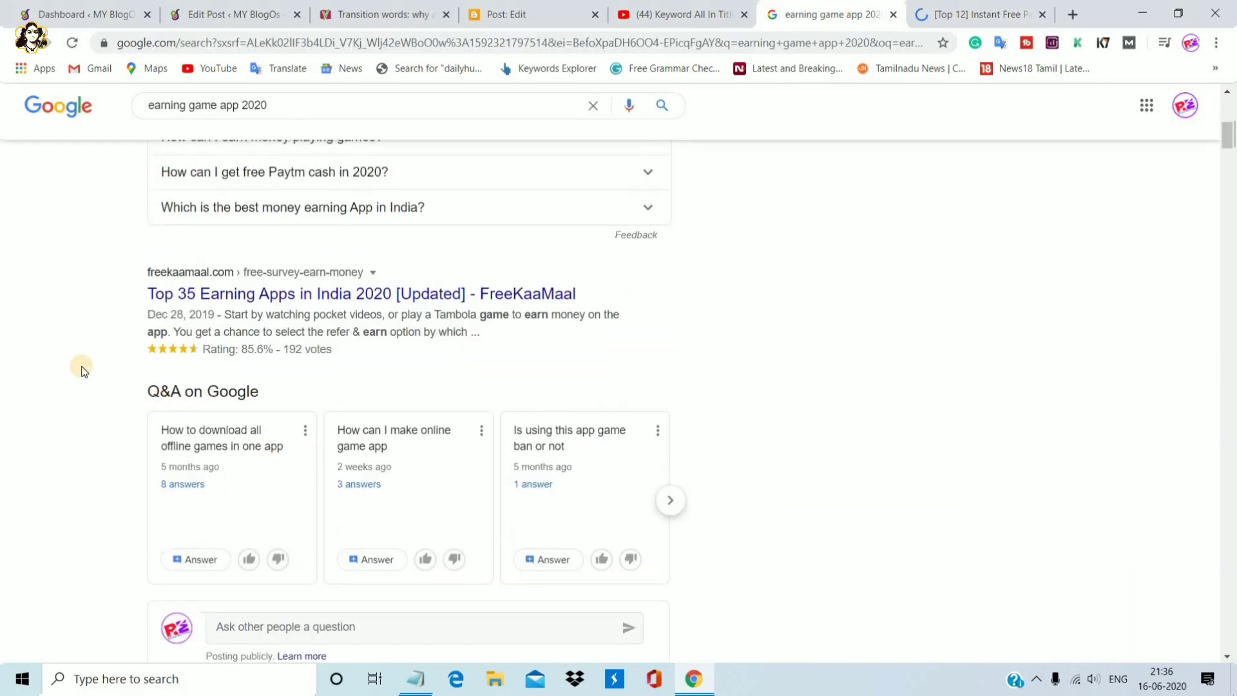
scroll(82, 370, "up", 4)
scroll(82, 371, "up", 4)
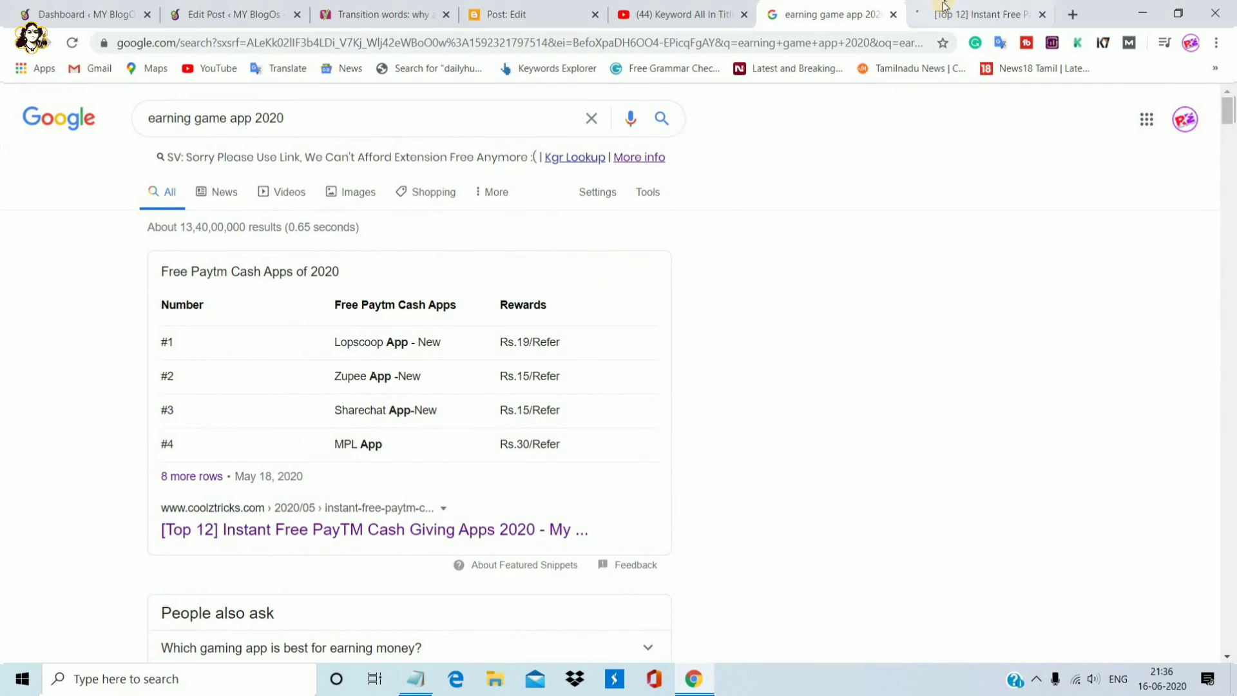
Step: Examine the CoolzTricks contents list and introduction, and jump to the DataBuddy App section from its contents entry
left_click(973, 14)
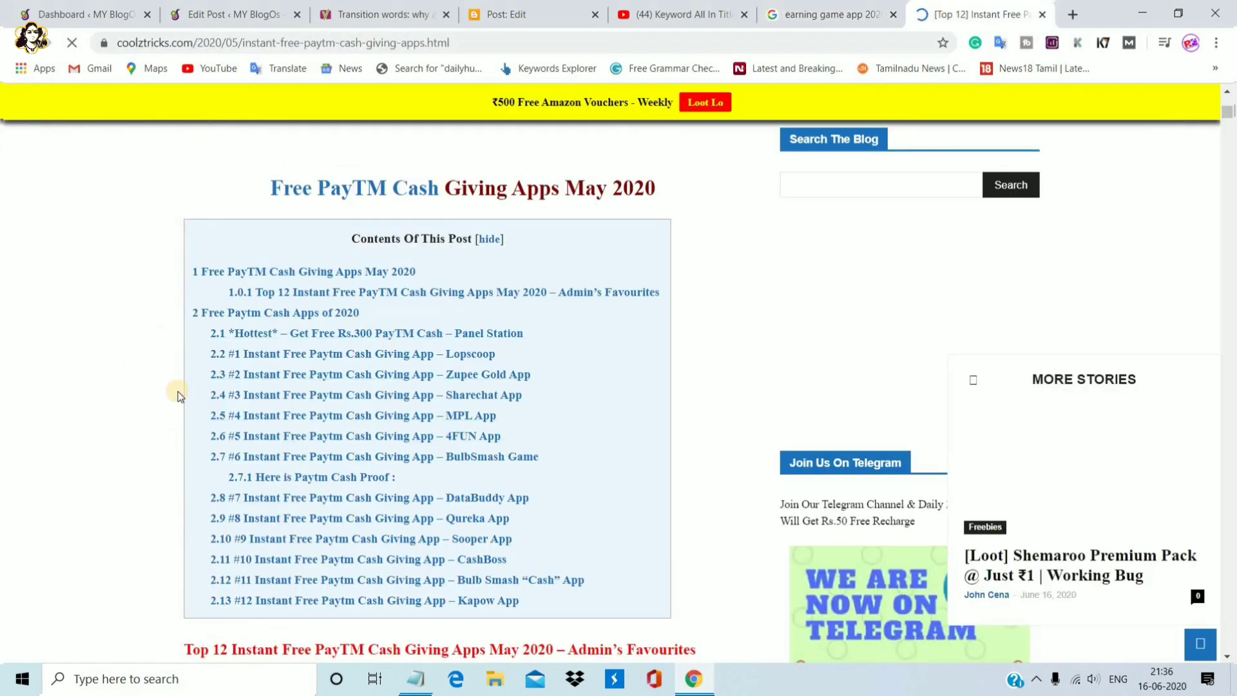
scroll(178, 391, "down", 5)
scroll(178, 392, "down", 5)
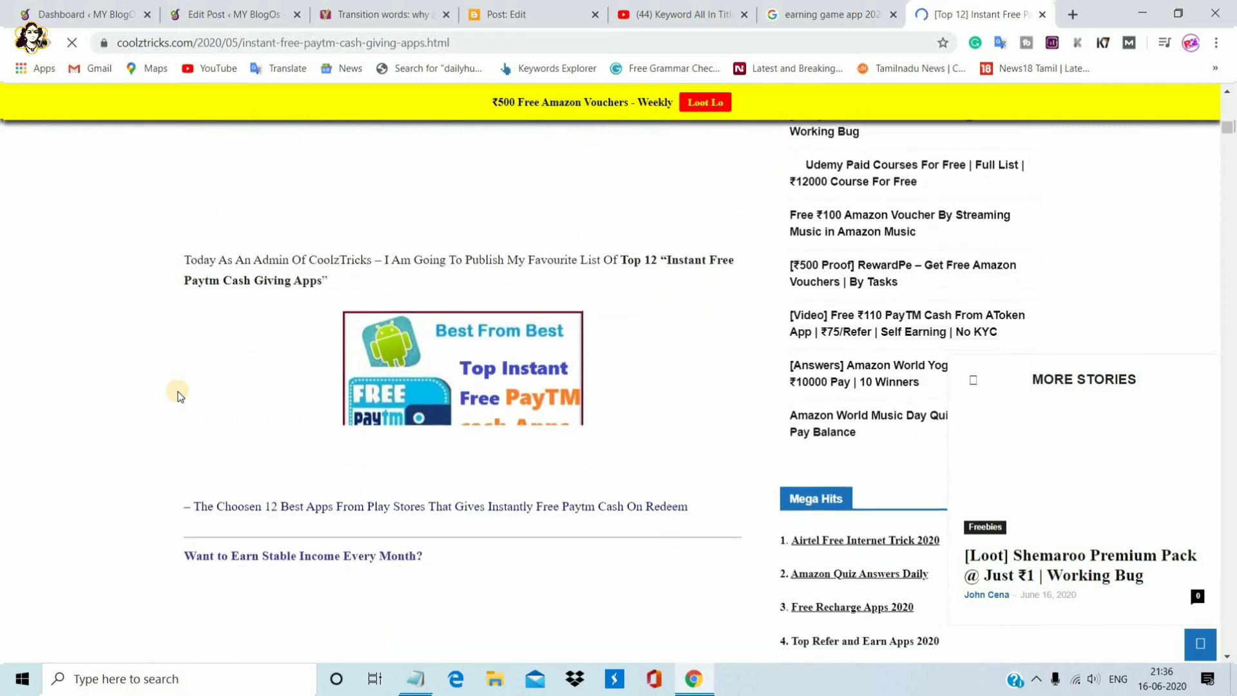
scroll(178, 395, "up", 8)
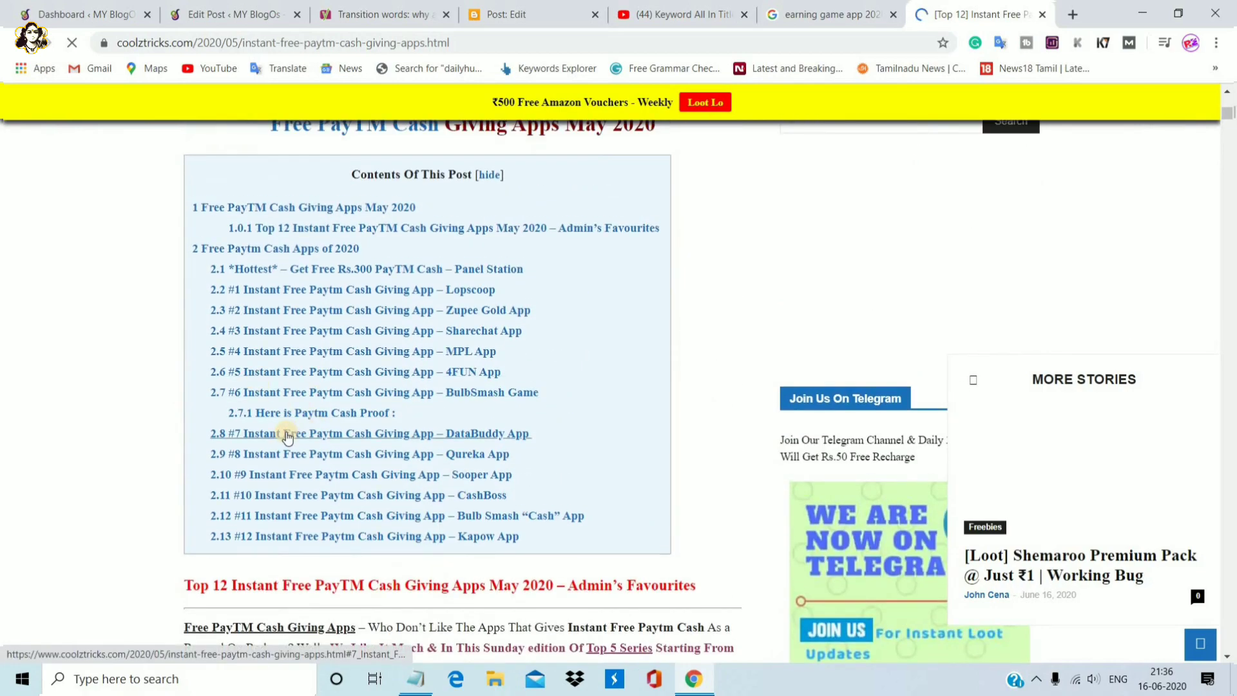
left_click(286, 434)
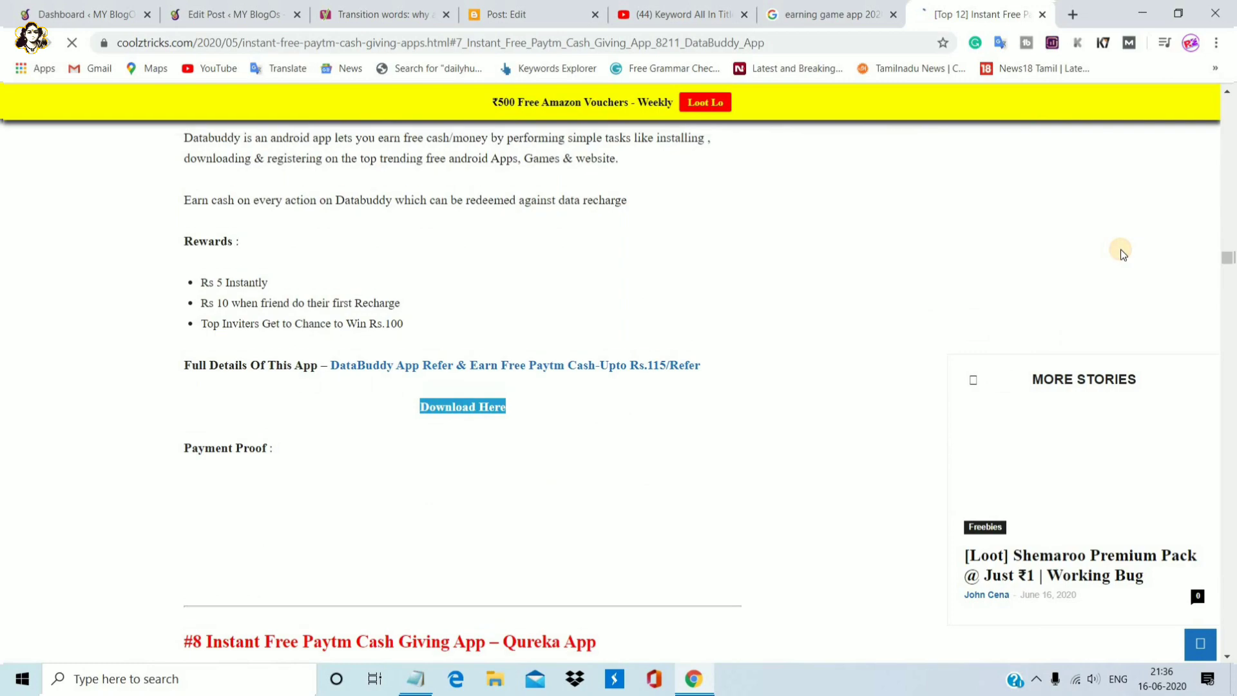
Step: Look back through the CoolzTricks article's app sections from DataBuddy up to the introduction
scroll(1121, 253, "up", 14)
scroll(1121, 254, "up", 15)
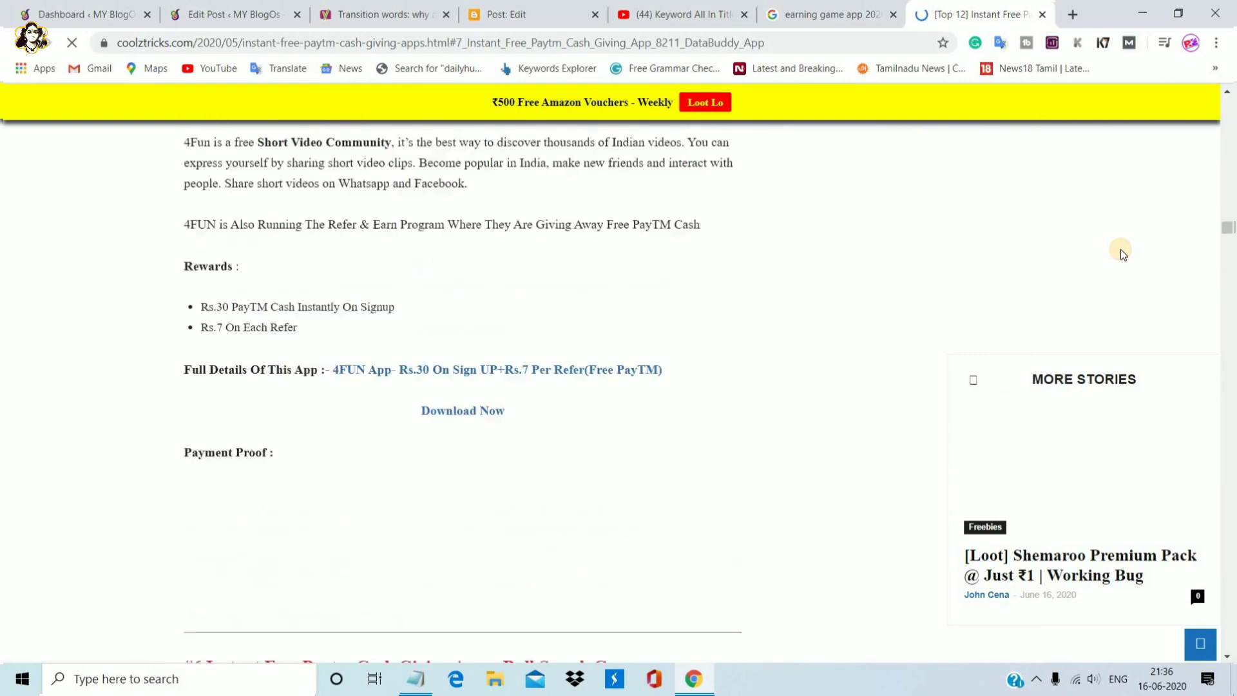
scroll(1121, 254, "up", 15)
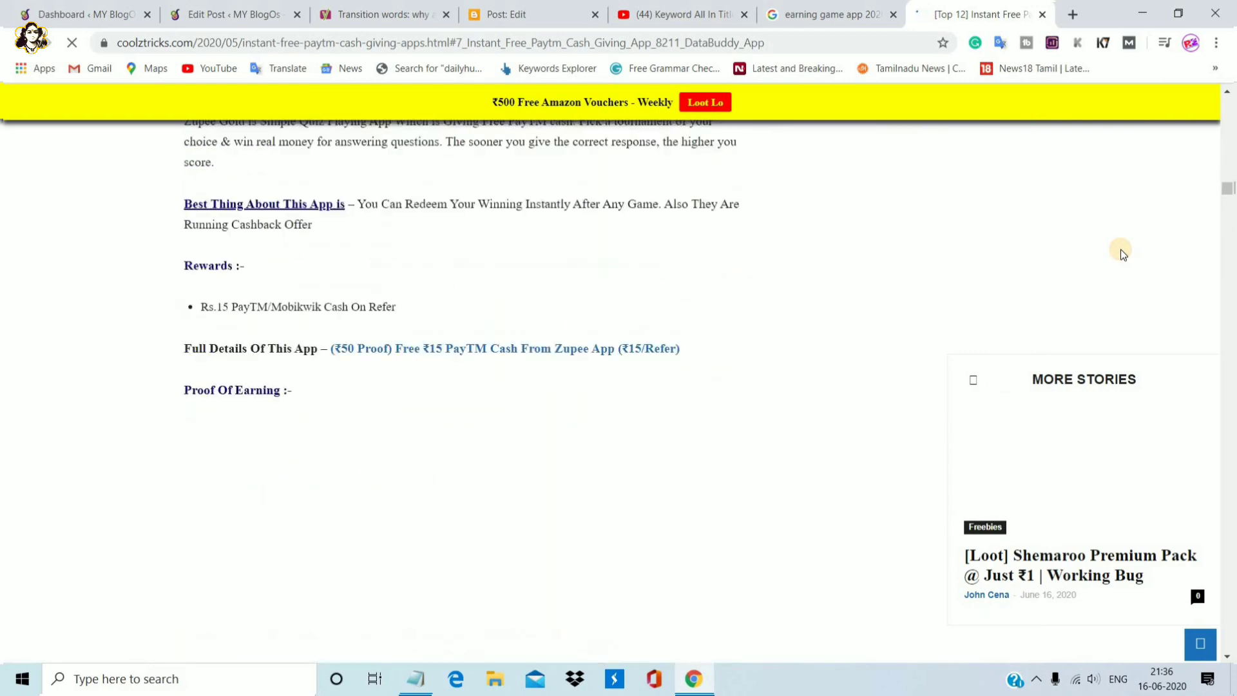
scroll(1121, 253, "up", 15)
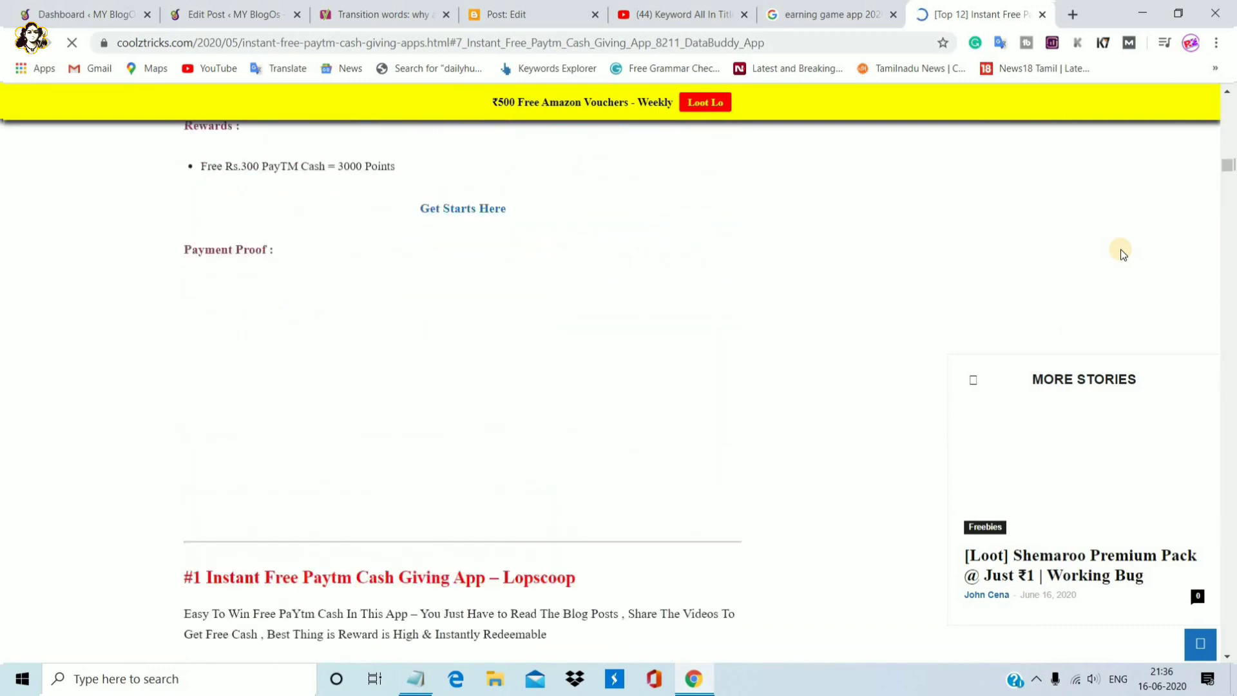
scroll(1121, 253, "up", 2)
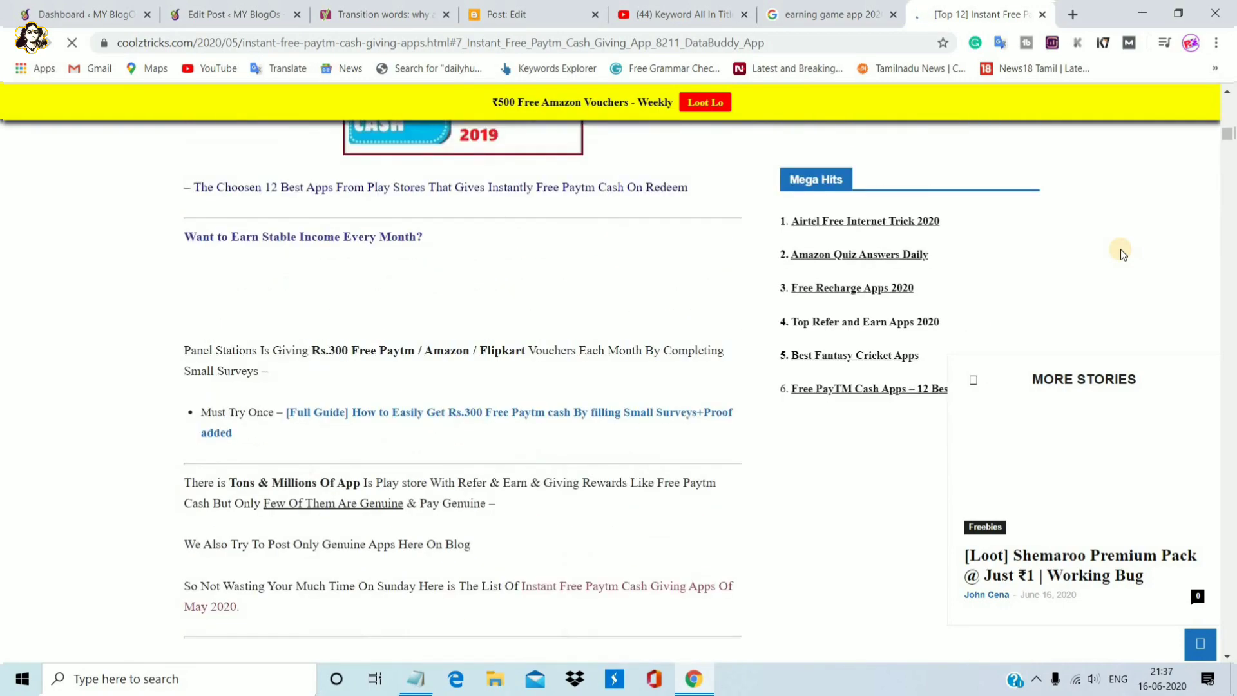
Step: Return to the Blogger post and review its header image, introduction and numbered AdSense rules, ending at the beginning of the post
left_click(490, 13)
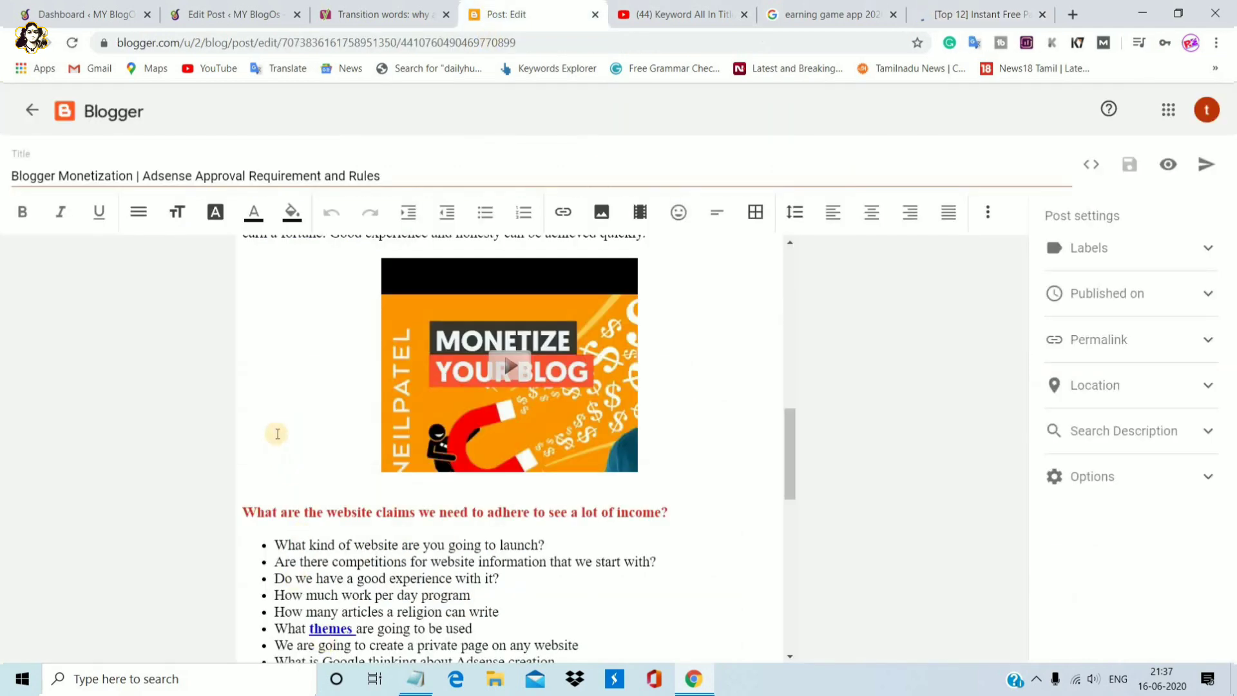
left_click_drag(786, 480, 763, 313)
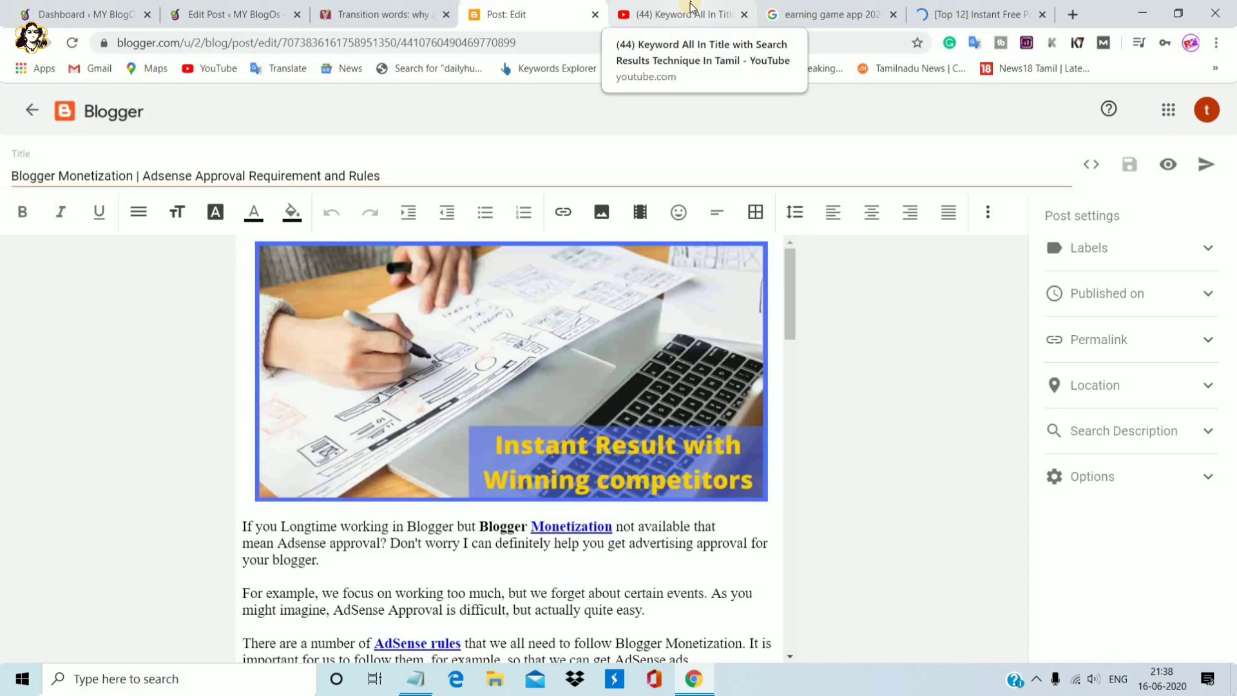
scroll(786, 278, "down", 5)
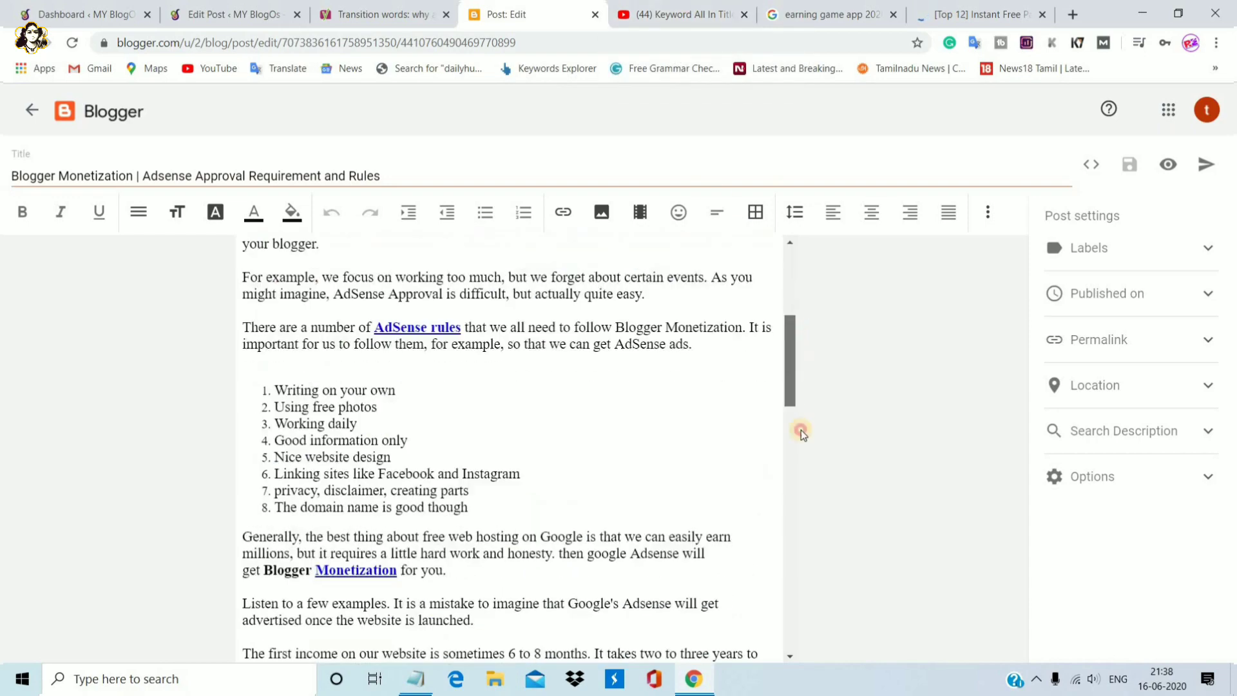
left_click_drag(801, 430, 802, 309)
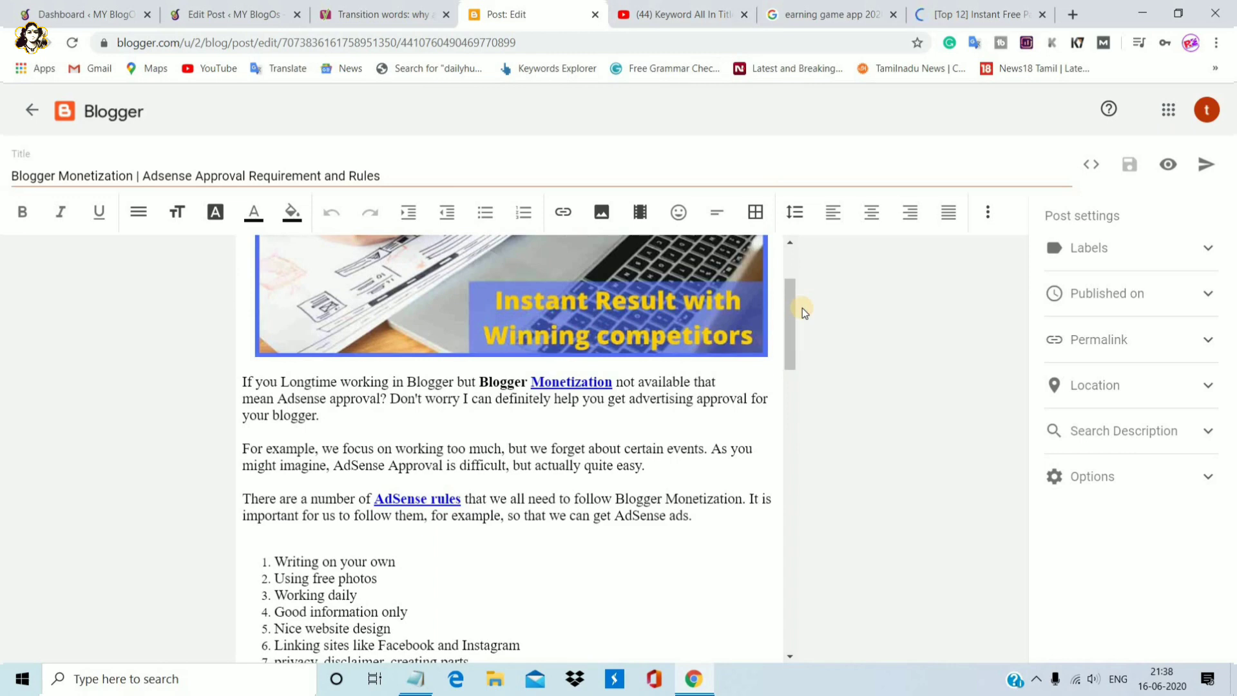
scroll(791, 319, "up", 2)
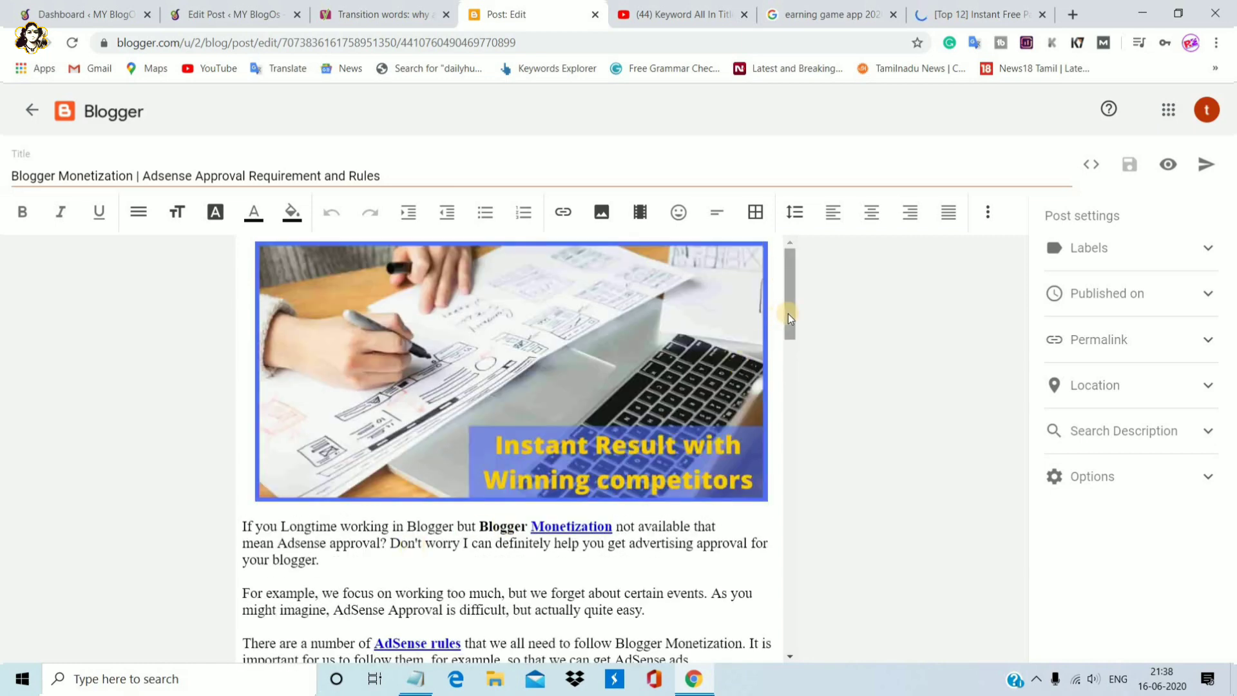
scroll(790, 346, "down", 2)
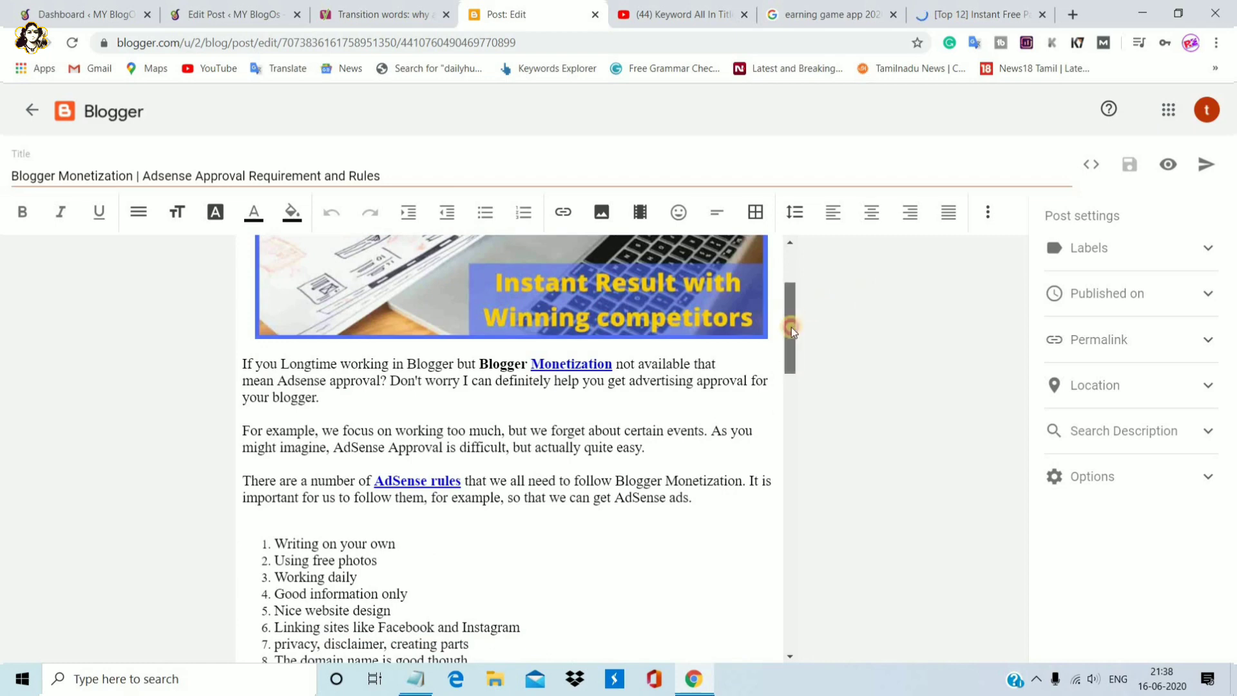
scroll(790, 327, "down", 3)
scroll(783, 253, "up", 10)
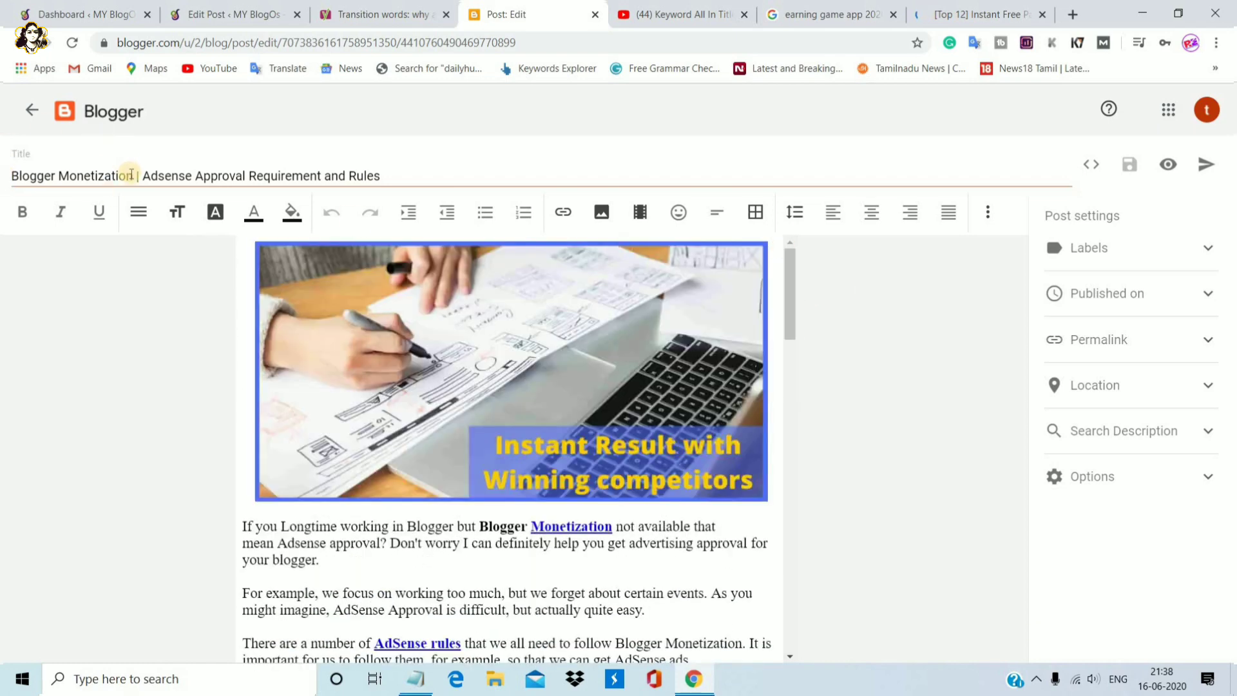
Step: Highlight the keyword "Blogger Monetization" in the Blogger post's title, and clear the highlight by returning to the post body
left_click_drag(132, 176, 7, 179)
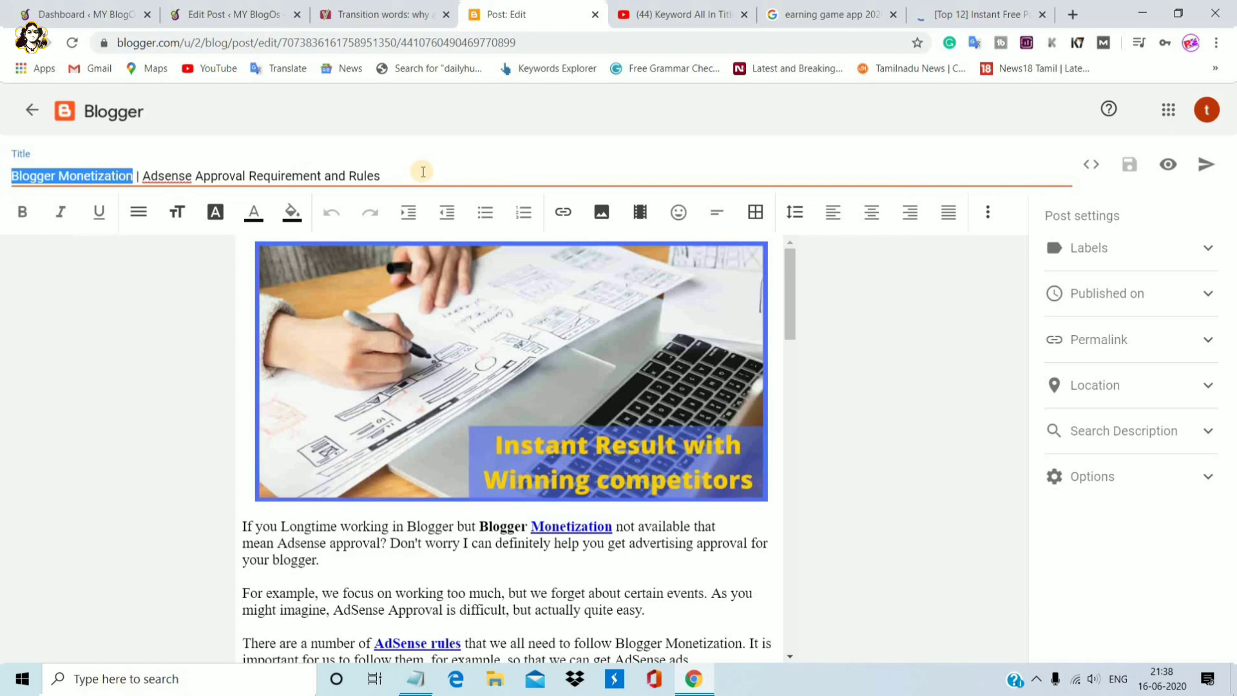
left_click(467, 504)
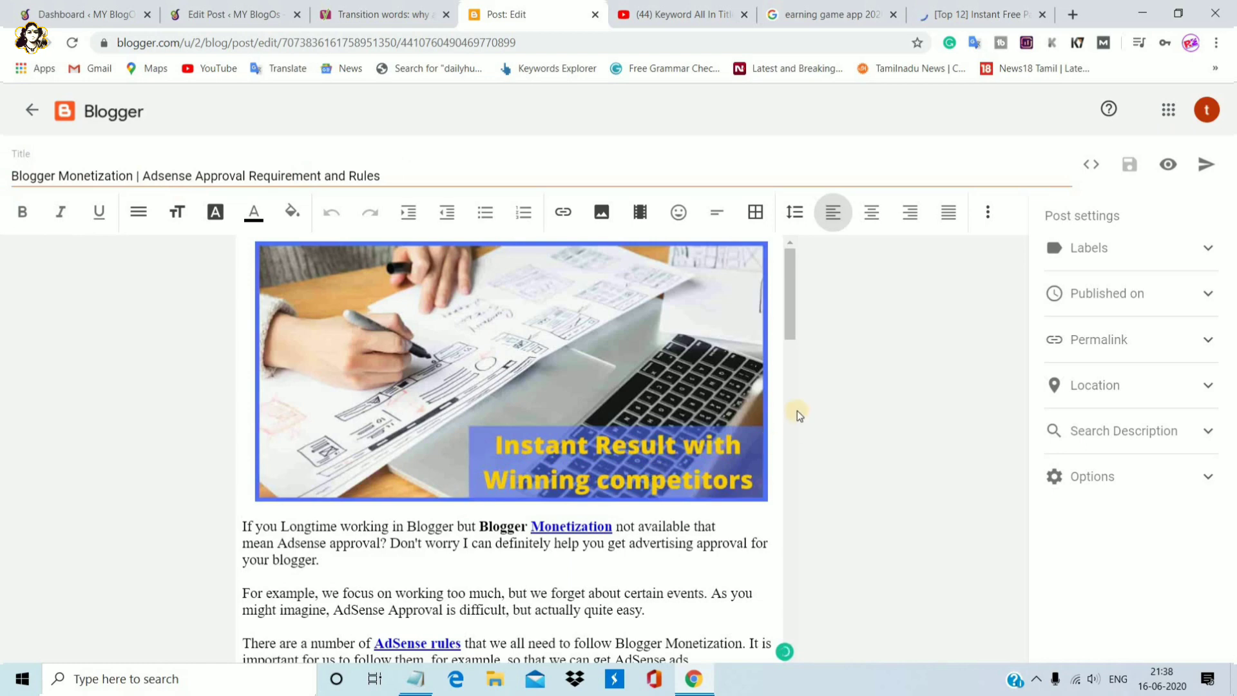
left_click_drag(794, 319, 791, 273)
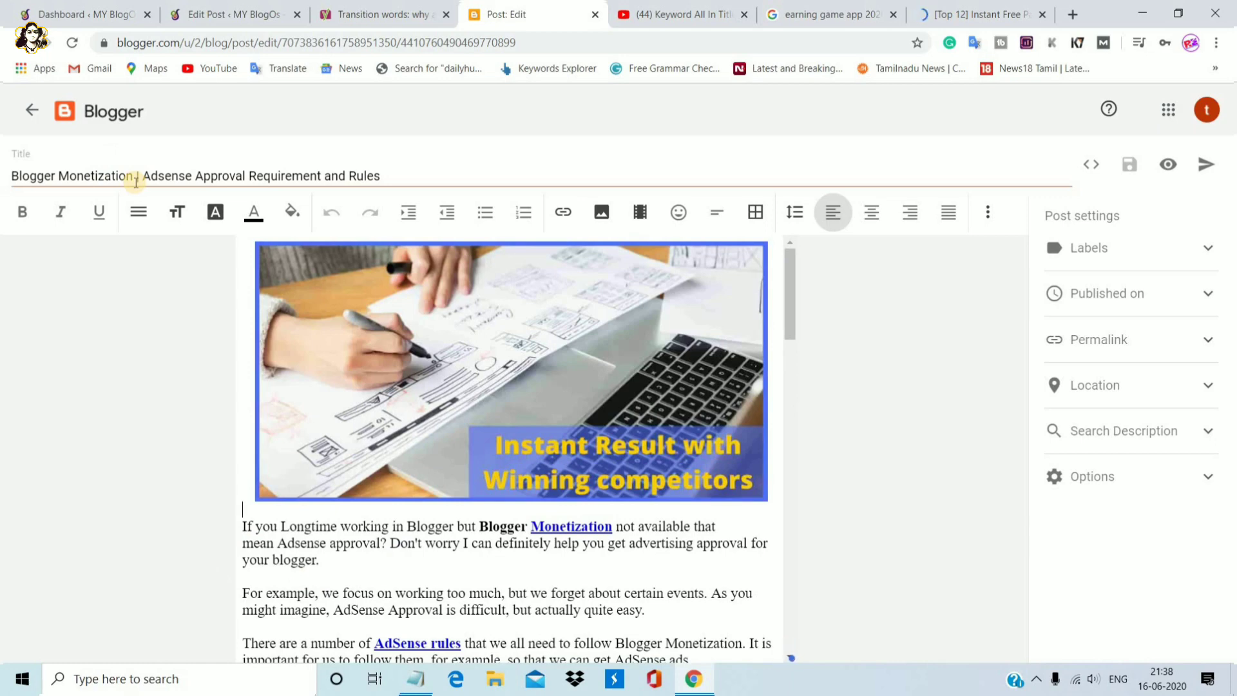
Step: Revisit the Yoast transition words article and the WordPress post's SEO analysis, and return to the Blogger post
left_click(200, 9)
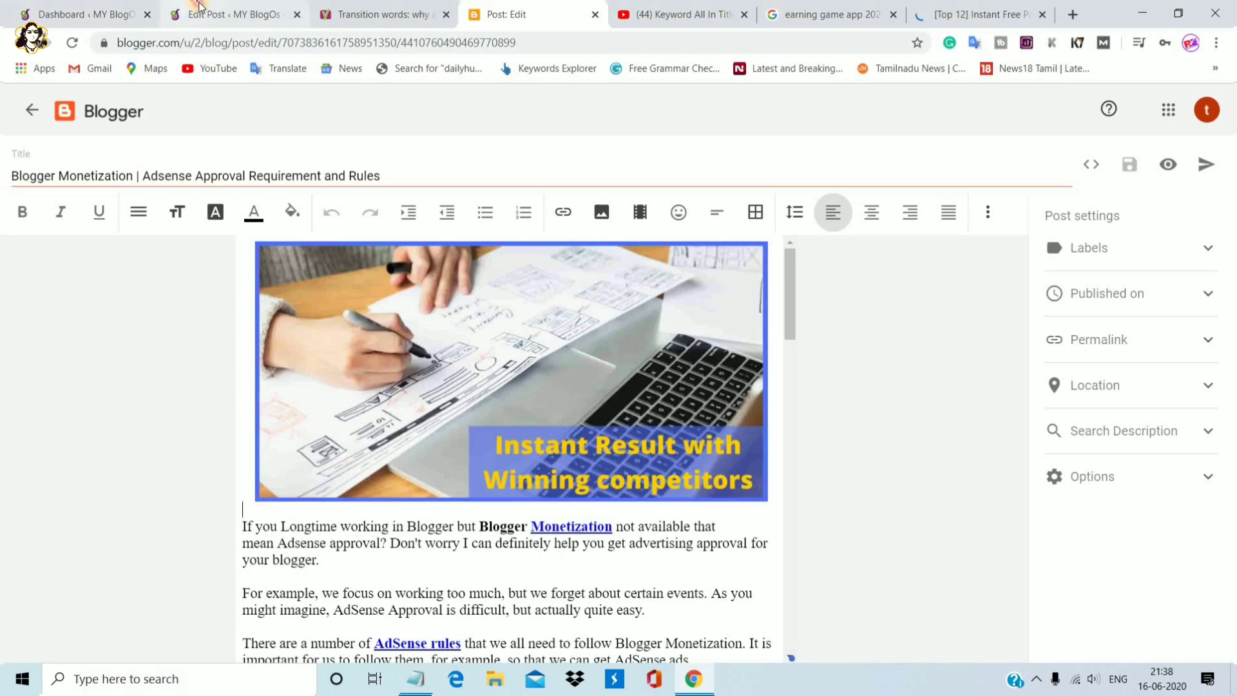
left_click(336, 8)
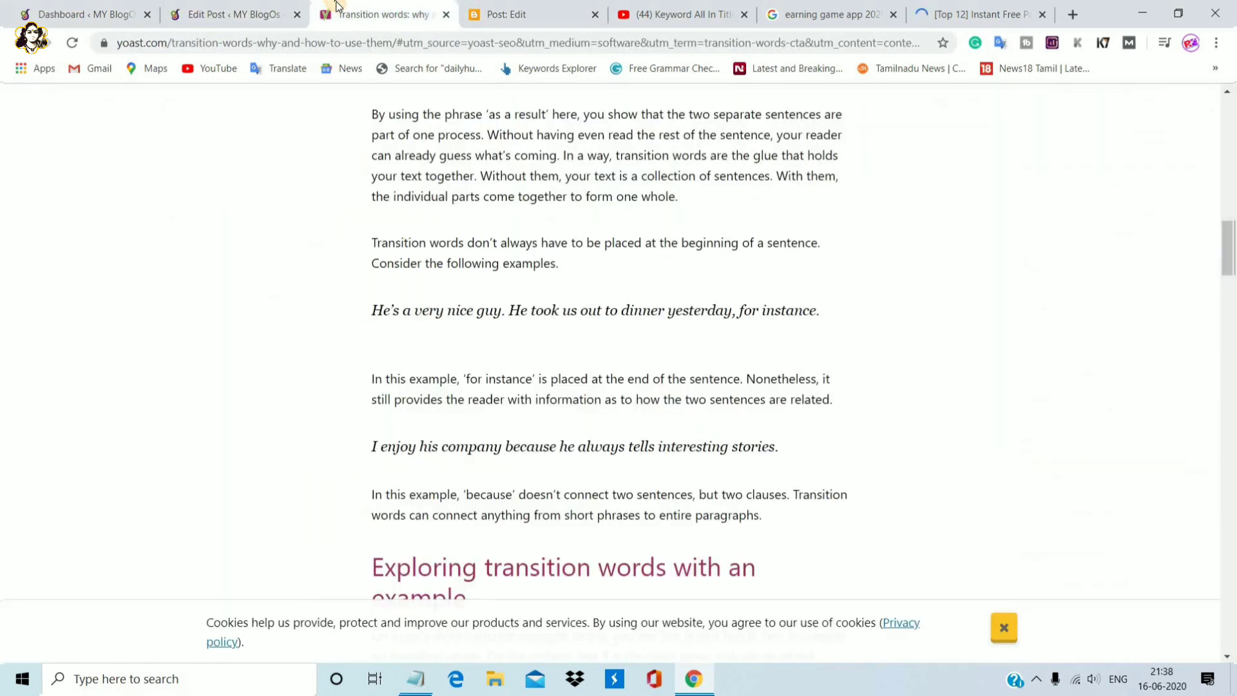
left_click(205, 9)
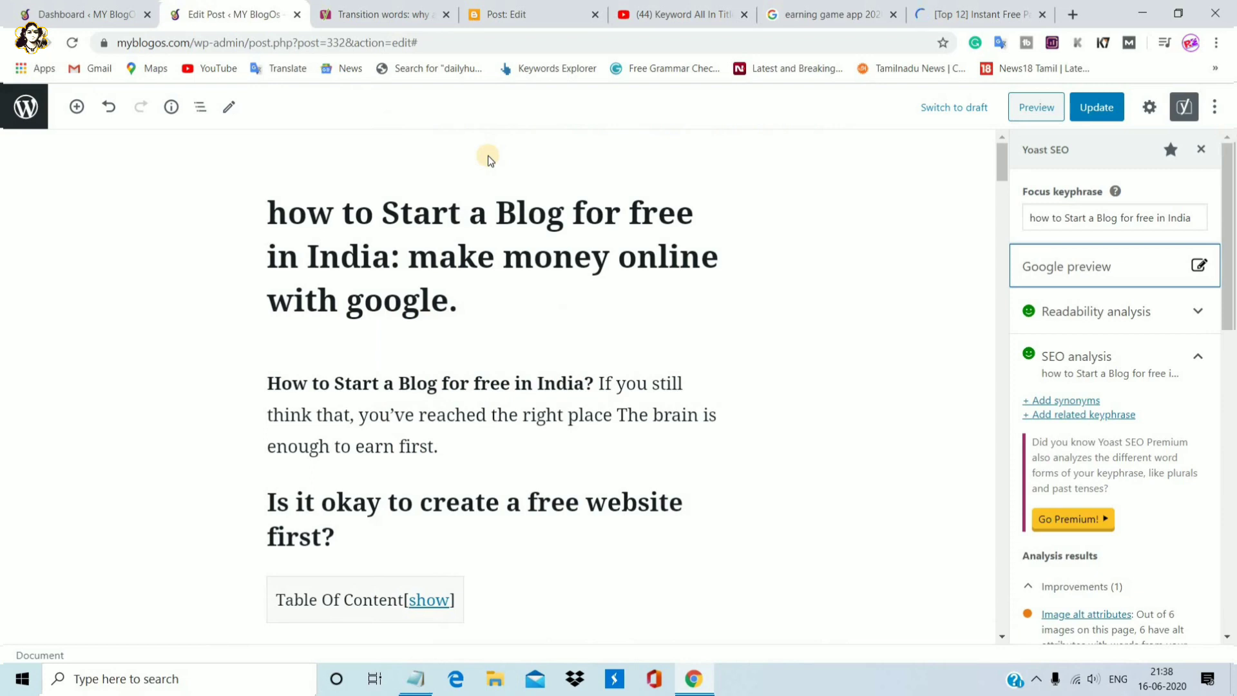
left_click(487, 7)
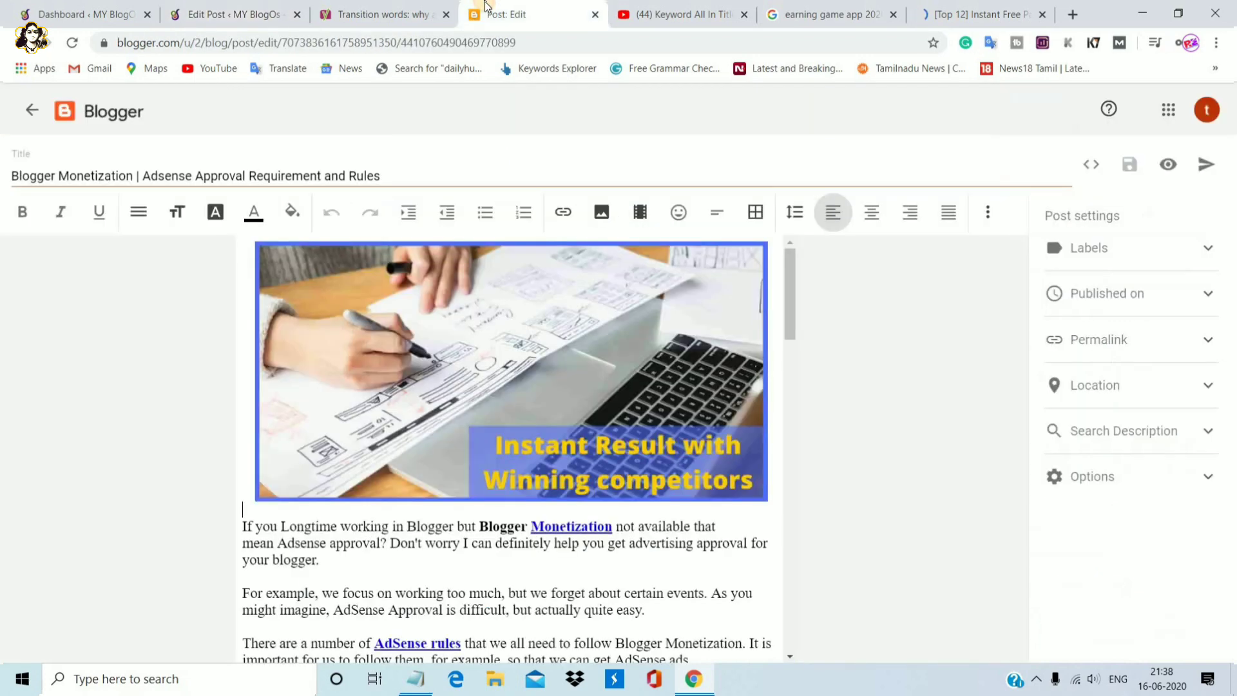